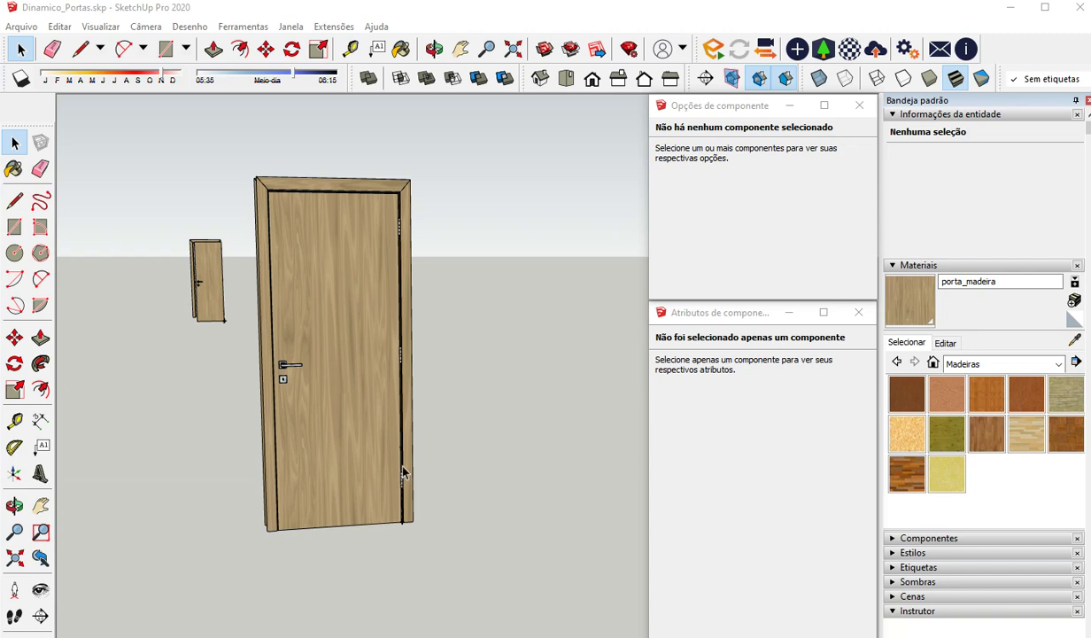
Apply the Aberta and Entreaberta options to the Estado of the large P80_dinamico door component
left_click(264, 226)
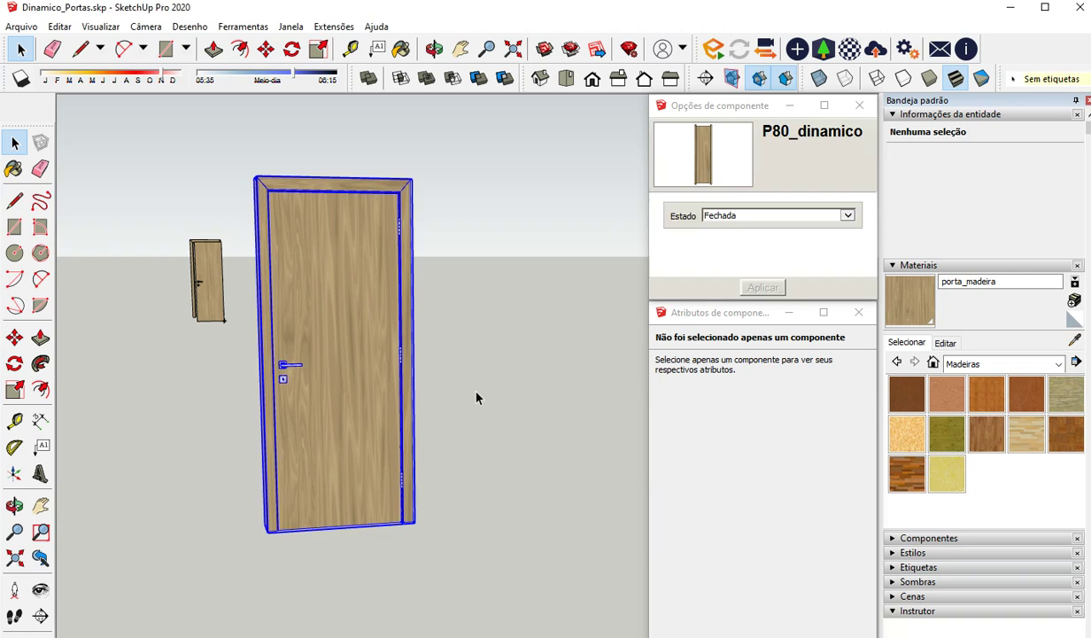
middle_click_drag(478, 397, 499, 462)
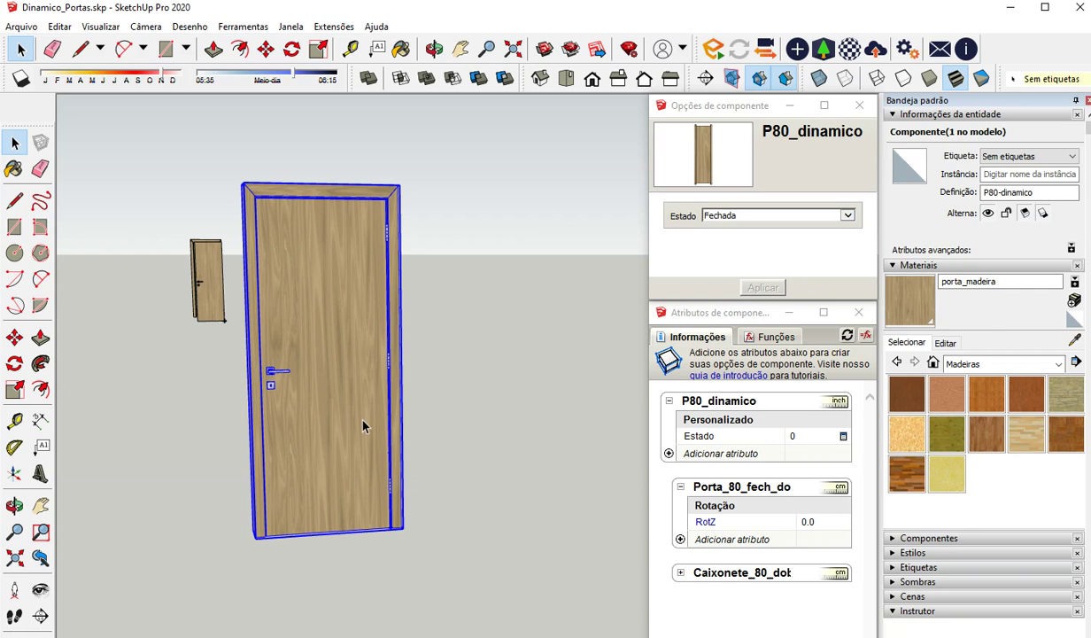
left_click(764, 216)
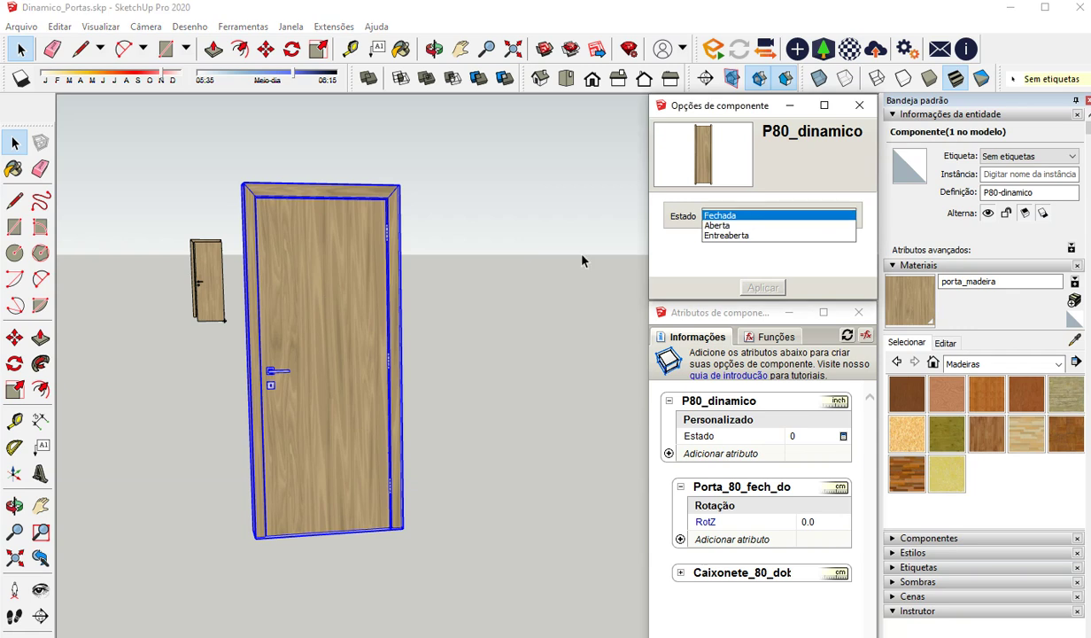
left_click(719, 225)
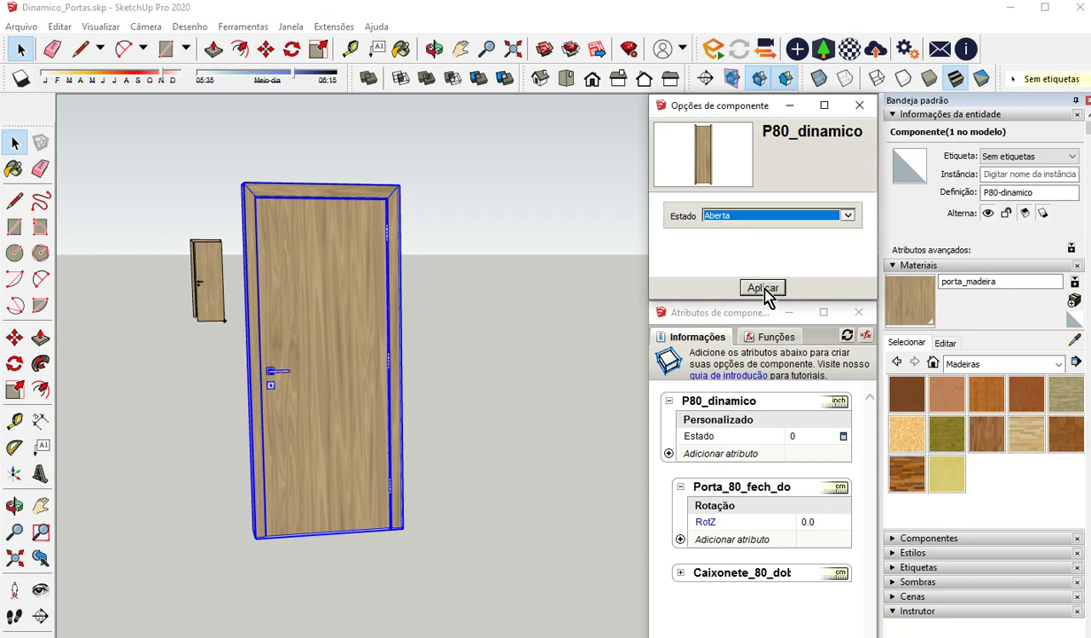
left_click(763, 289)
left_click(766, 217)
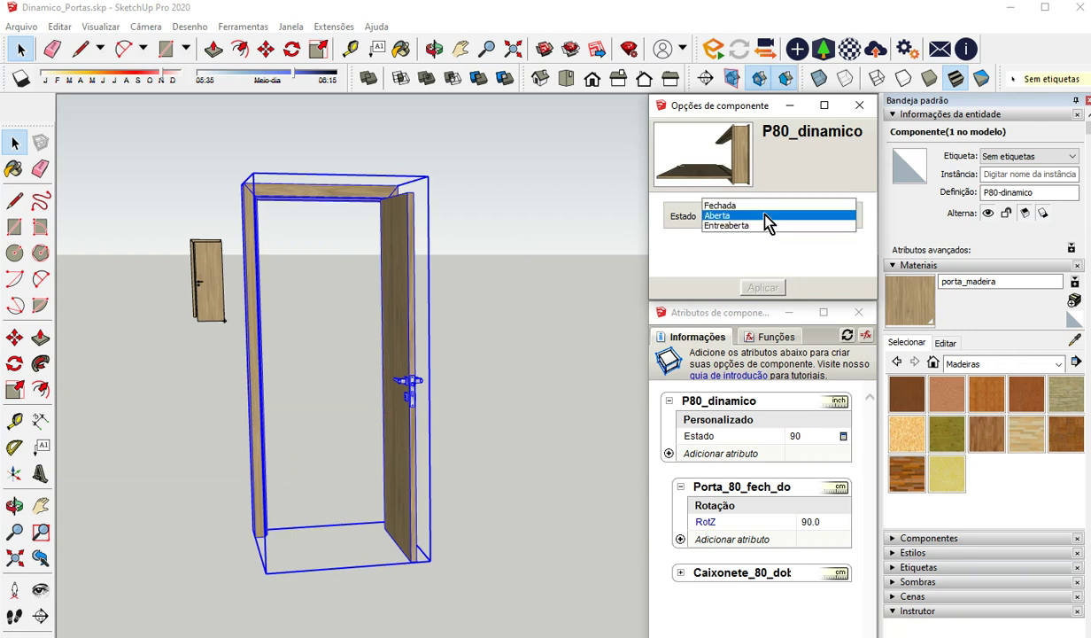
left_click(769, 226)
left_click(763, 289)
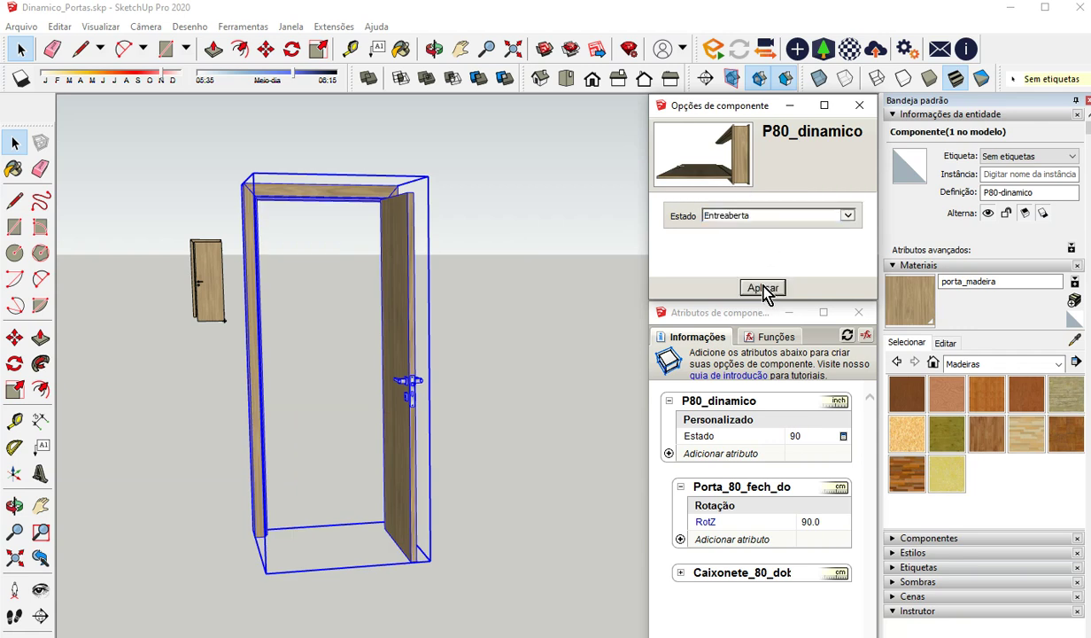
middle_click_drag(509, 412, 496, 436)
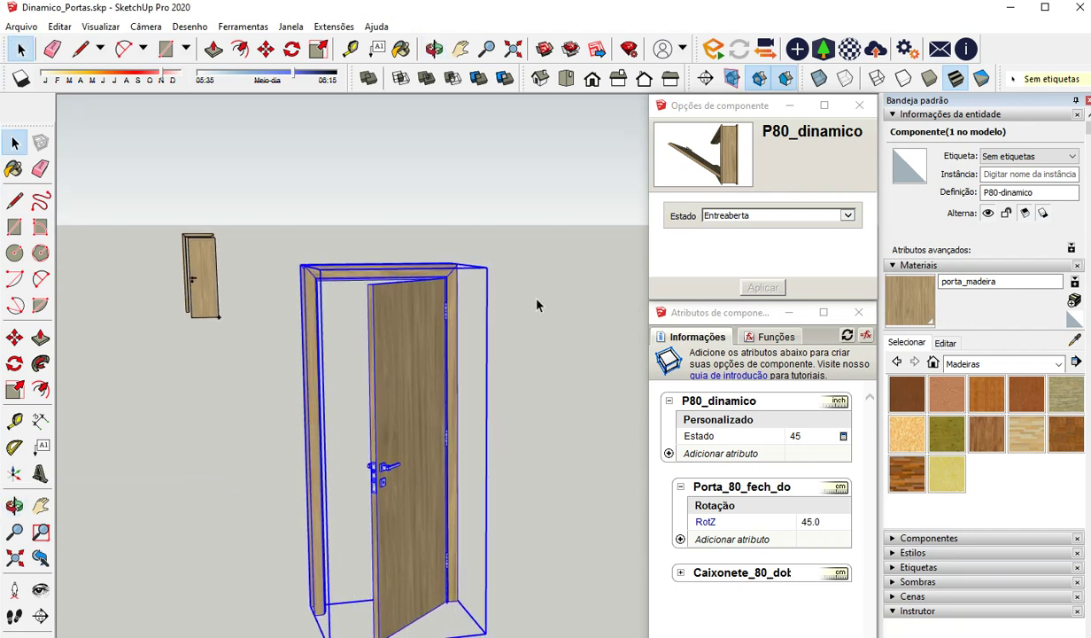
Examine the second door's separate frame and door leaf from the front
left_click(542, 396)
middle_click_drag(222, 372, 304, 405)
scroll(287, 385, "up", 6)
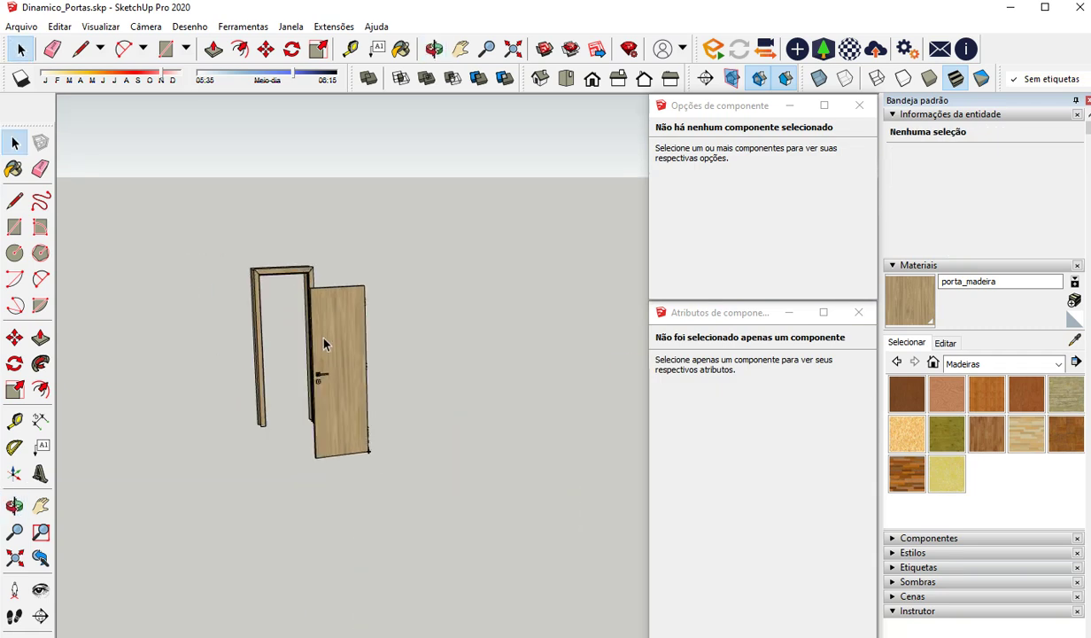
scroll(305, 390, "down", 2)
middle_click_drag(309, 394, 312, 331)
middle_click_drag(266, 390, 354, 442)
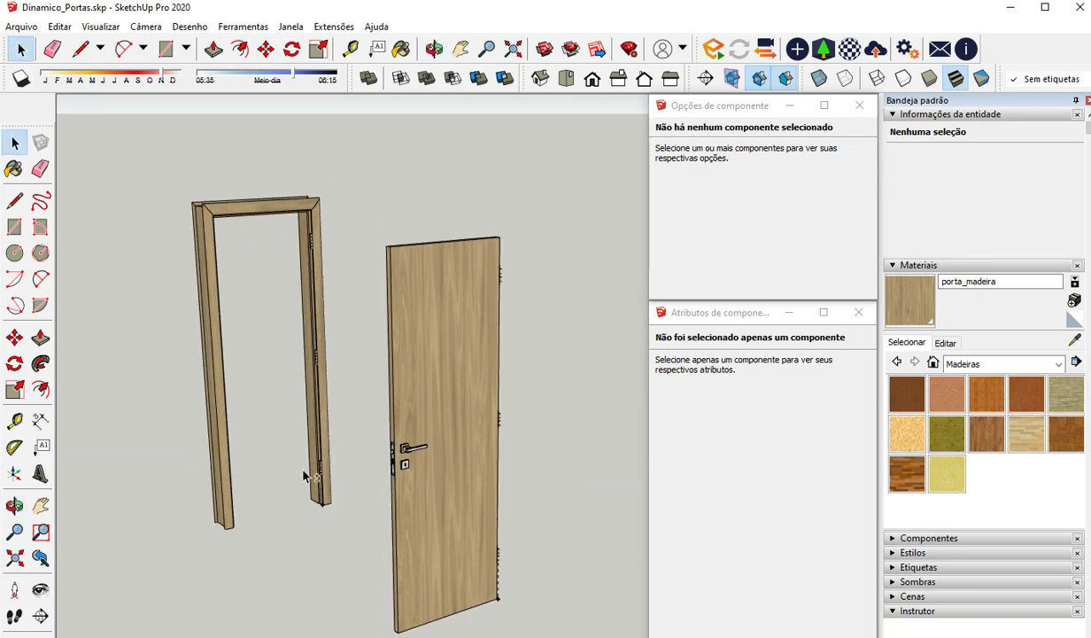
middle_click_drag(303, 471, 319, 439, "shift")
scroll(347, 181, "up", 2)
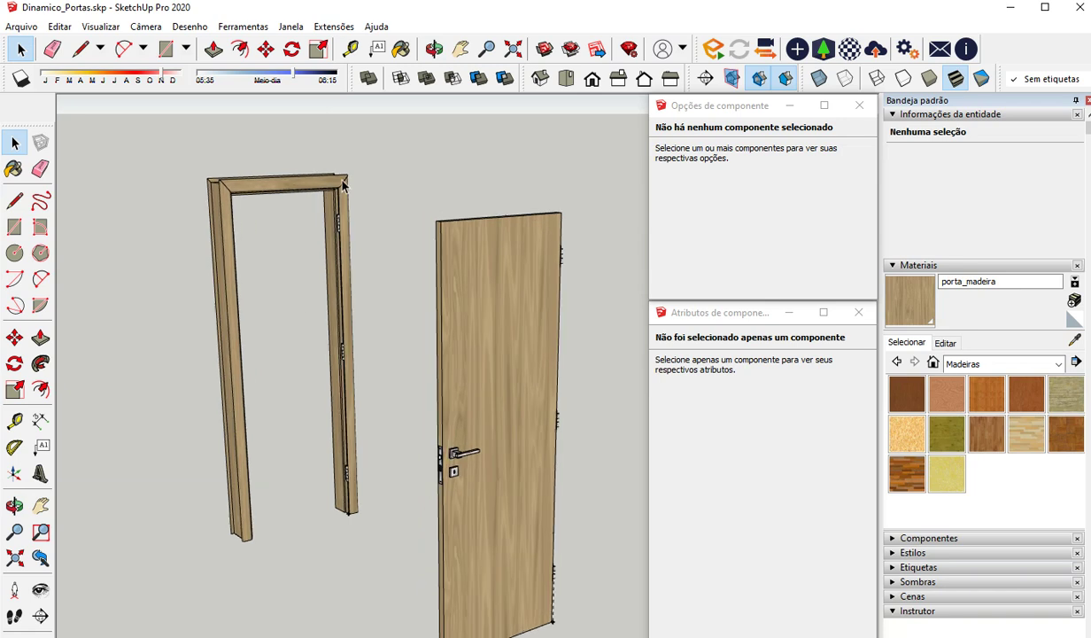
scroll(354, 210, "down", 2)
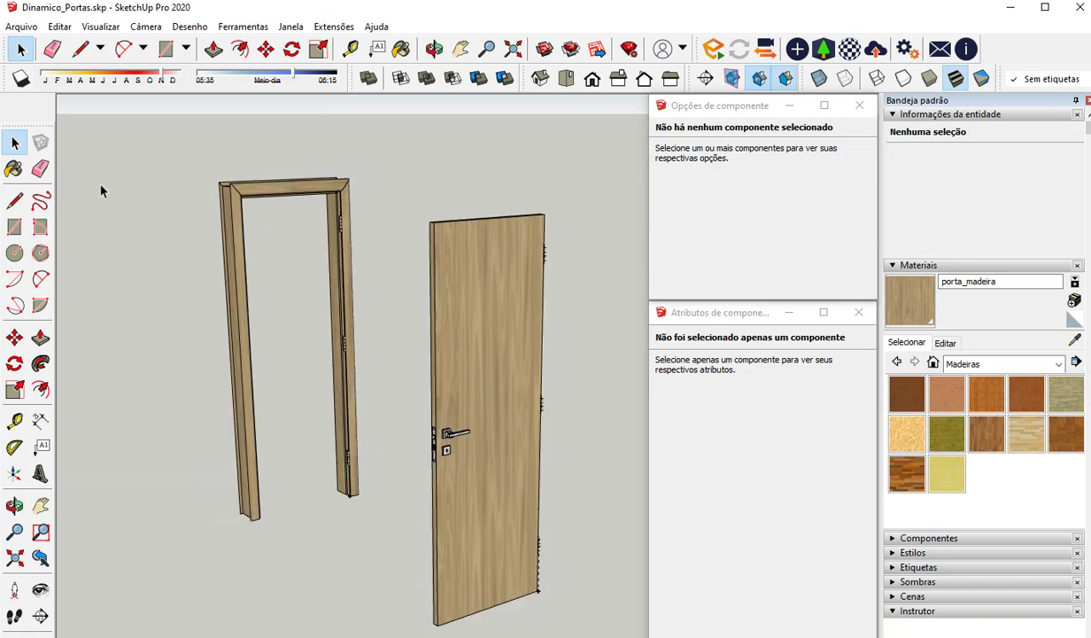
Close the component options and component attributes windows
left_click_drag(184, 116, 366, 522)
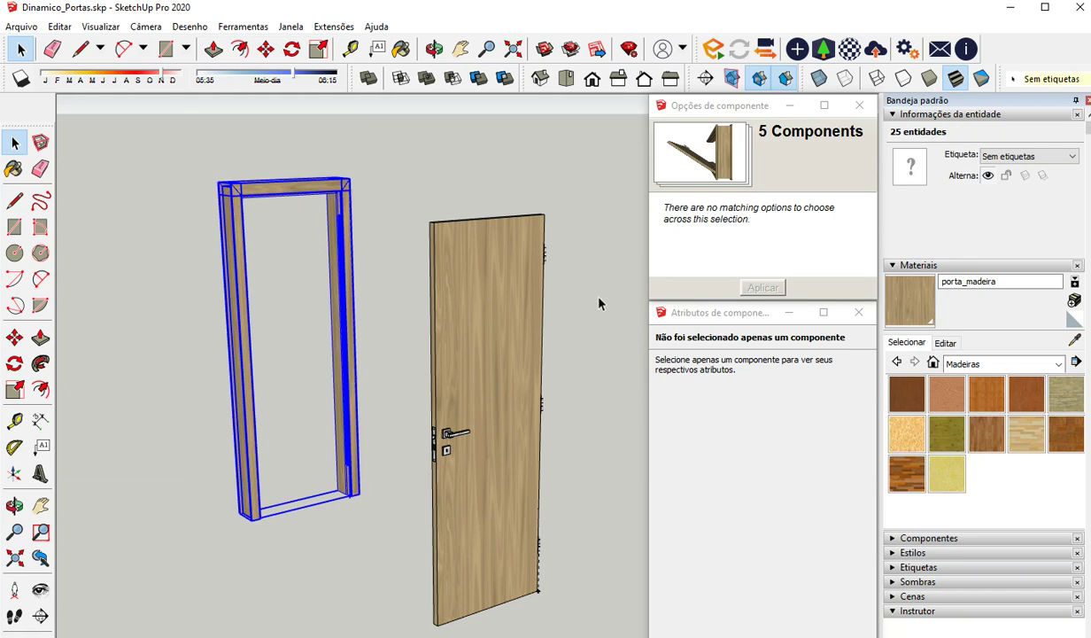
left_click(395, 242)
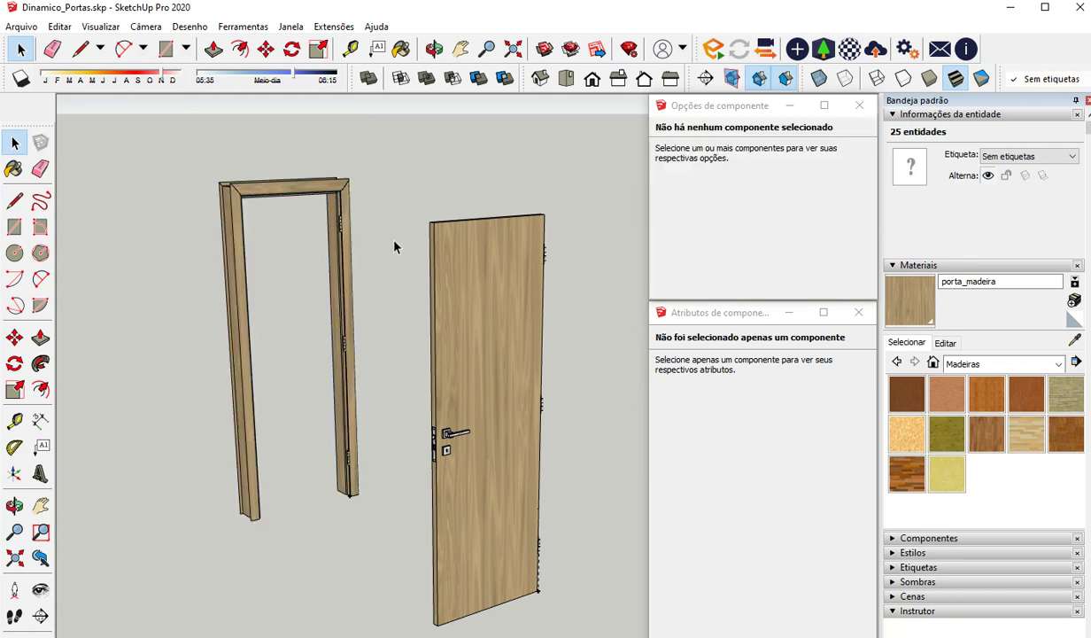
left_click(860, 106)
left_click(858, 313)
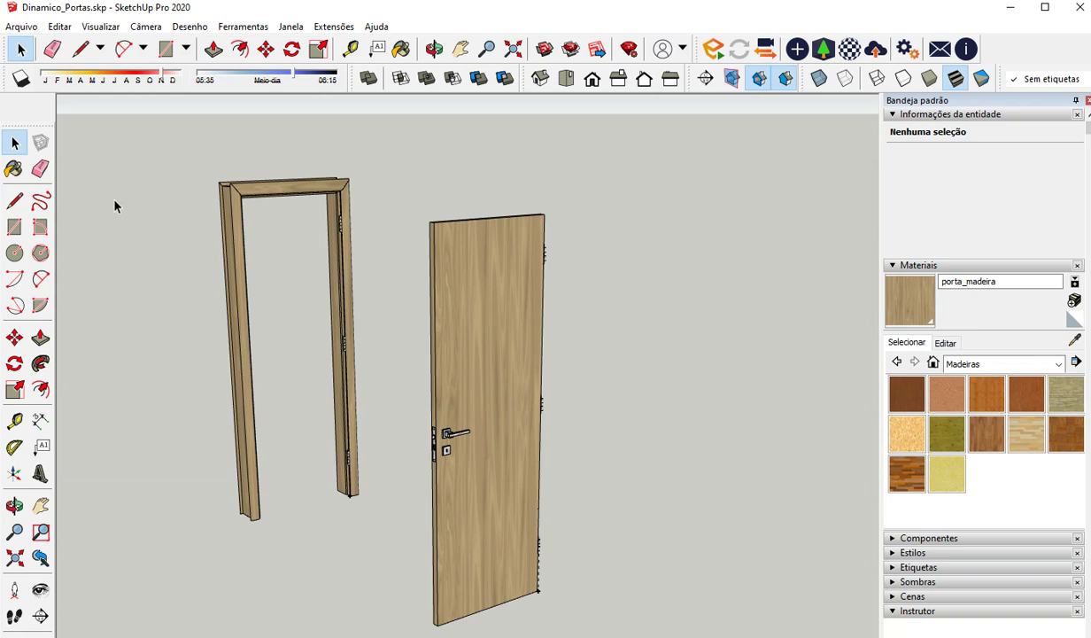
Create a component named Caxonete_70_dobr from the whole door frame including its hinges, replacing the selection
left_click_drag(152, 148, 372, 539)
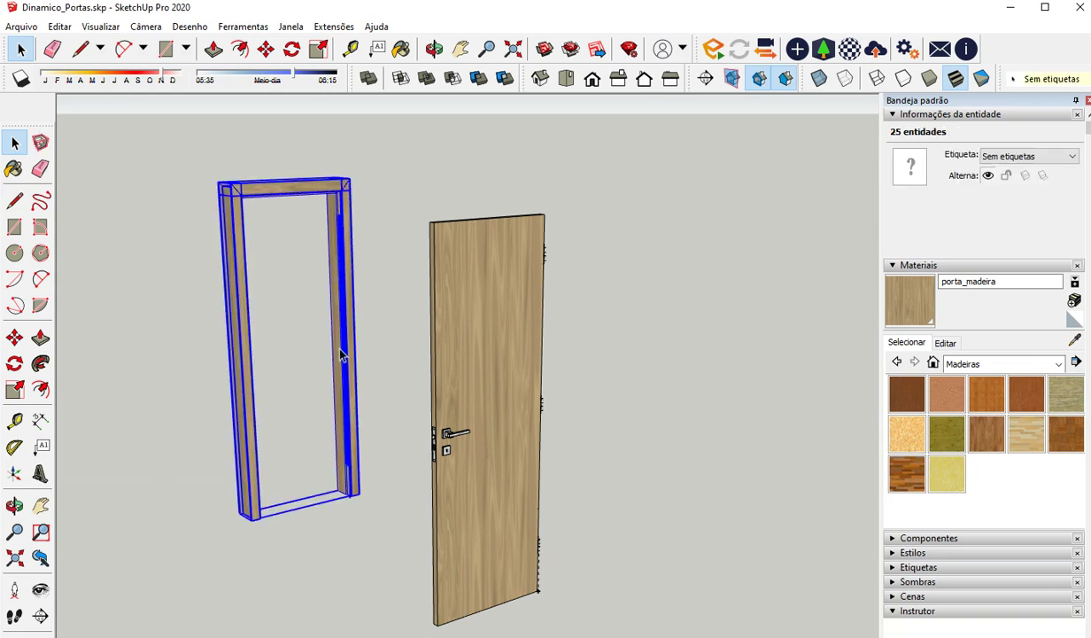
right_click(357, 392)
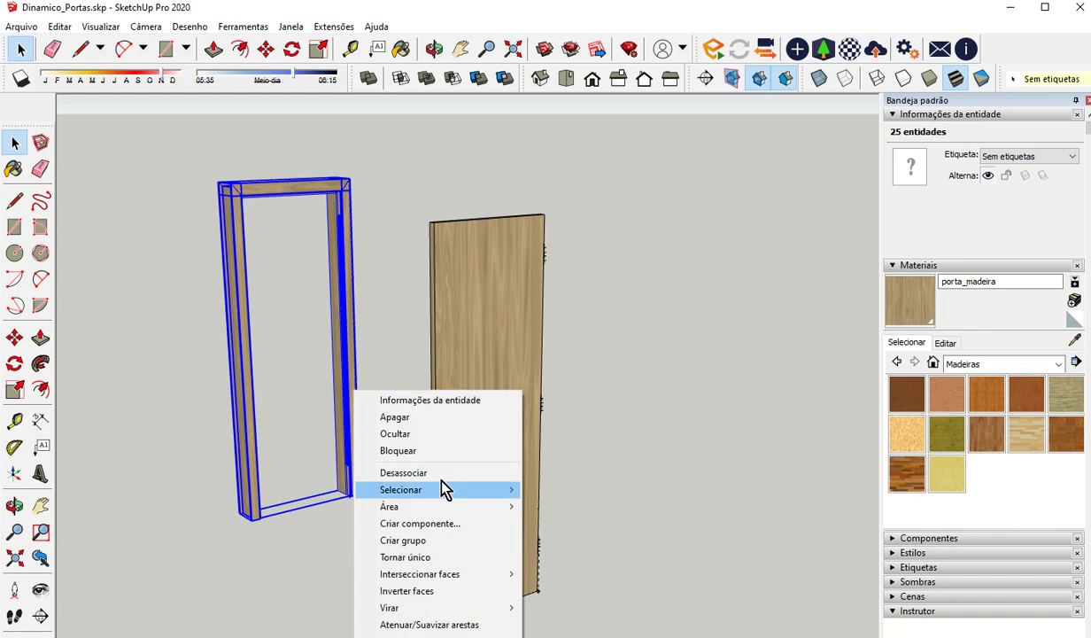
left_click(447, 525)
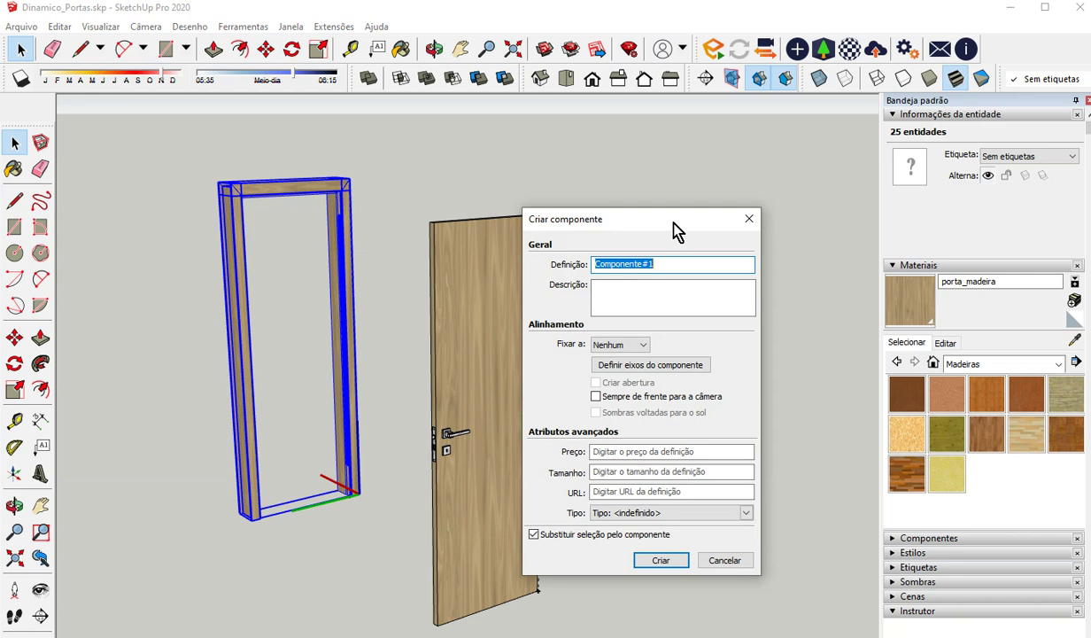
left_click_drag(673, 231, 624, 221)
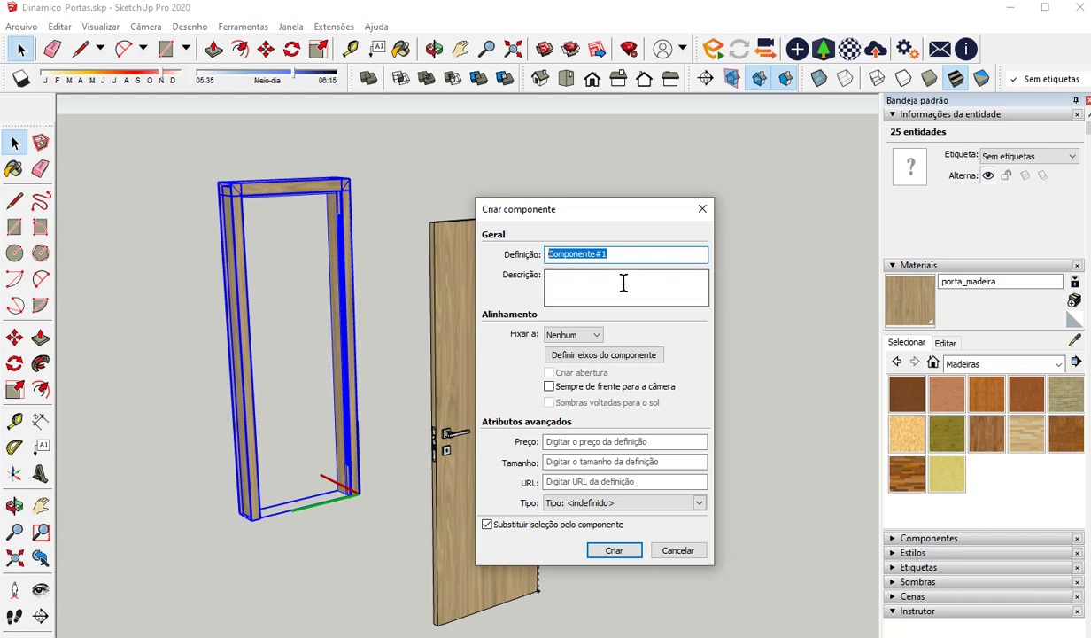
type("Ca")
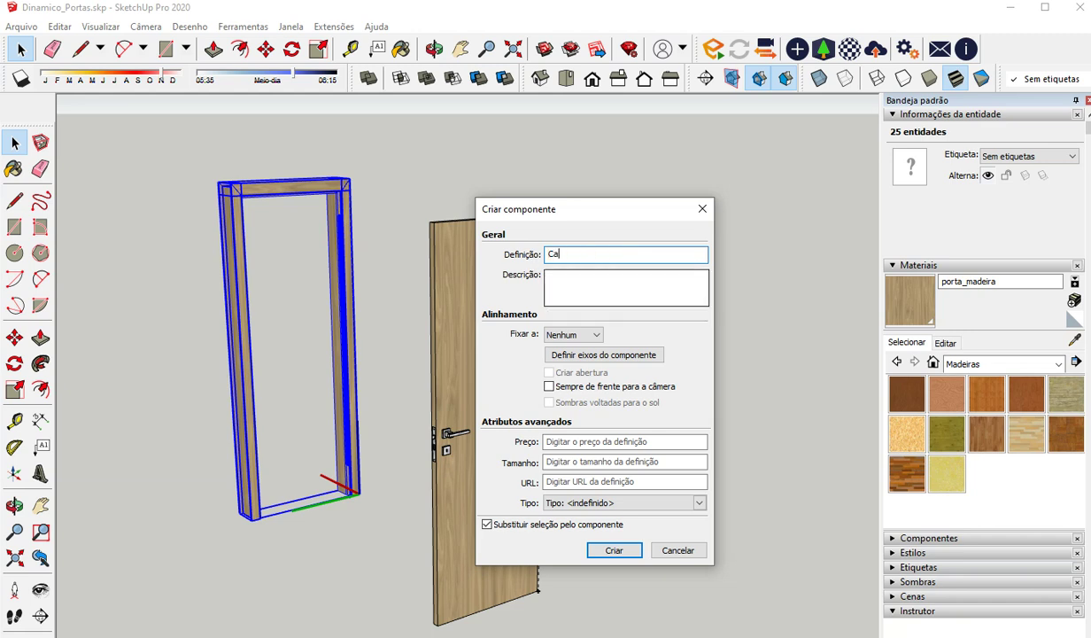
type("xone")
type("br")
left_click(613, 551)
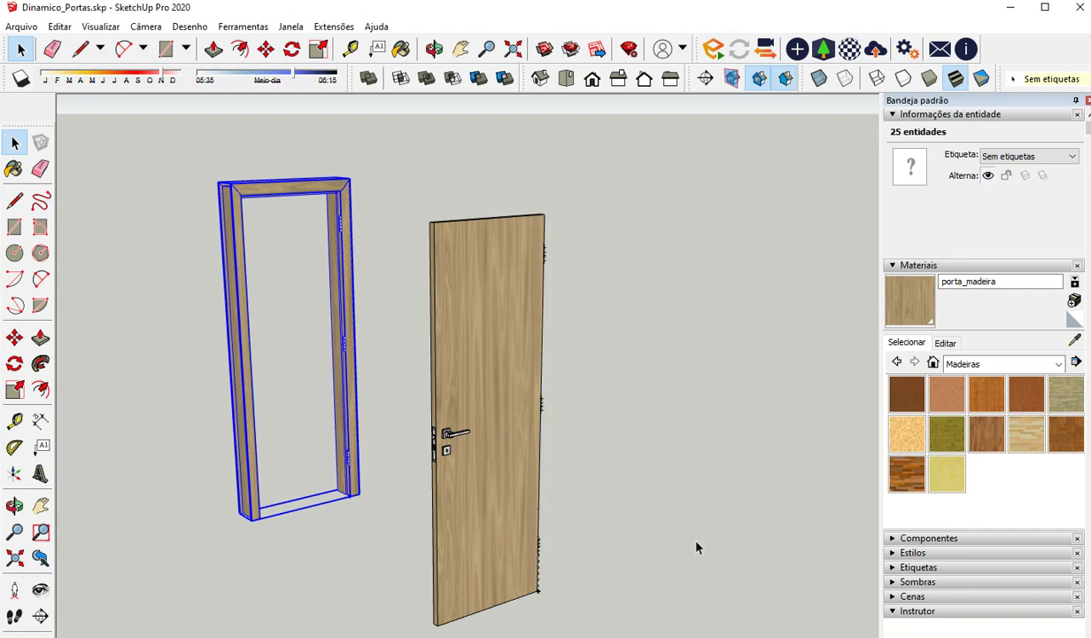
Examine the frame component's upper corner and hinges, and the separate door leaf from both sides
scroll(331, 166, "up", 10)
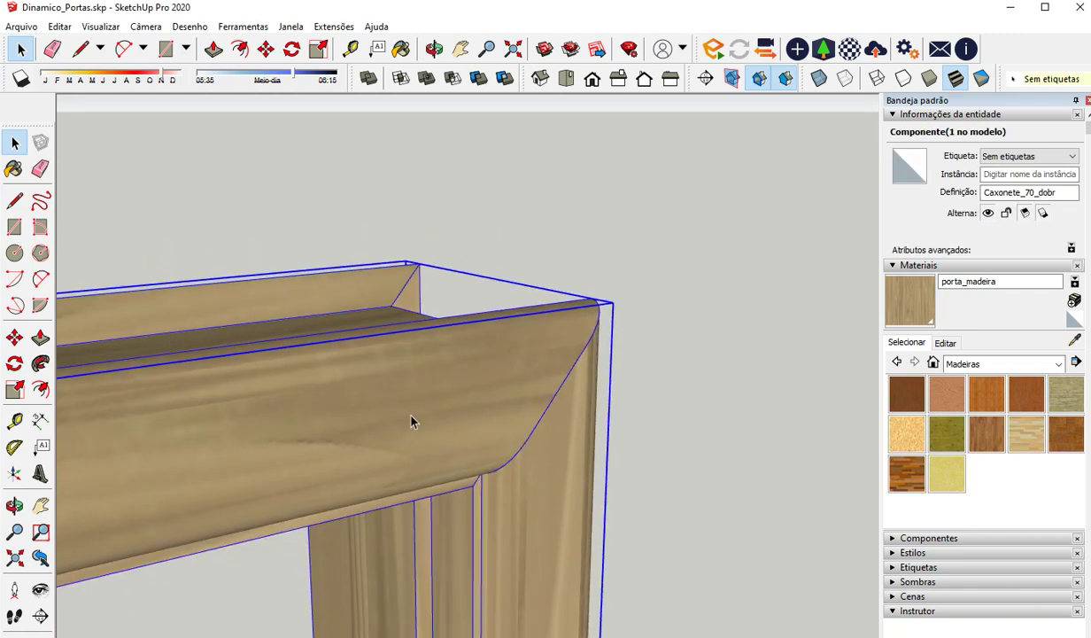
scroll(411, 421, "down", 3)
scroll(419, 478, "down", 4)
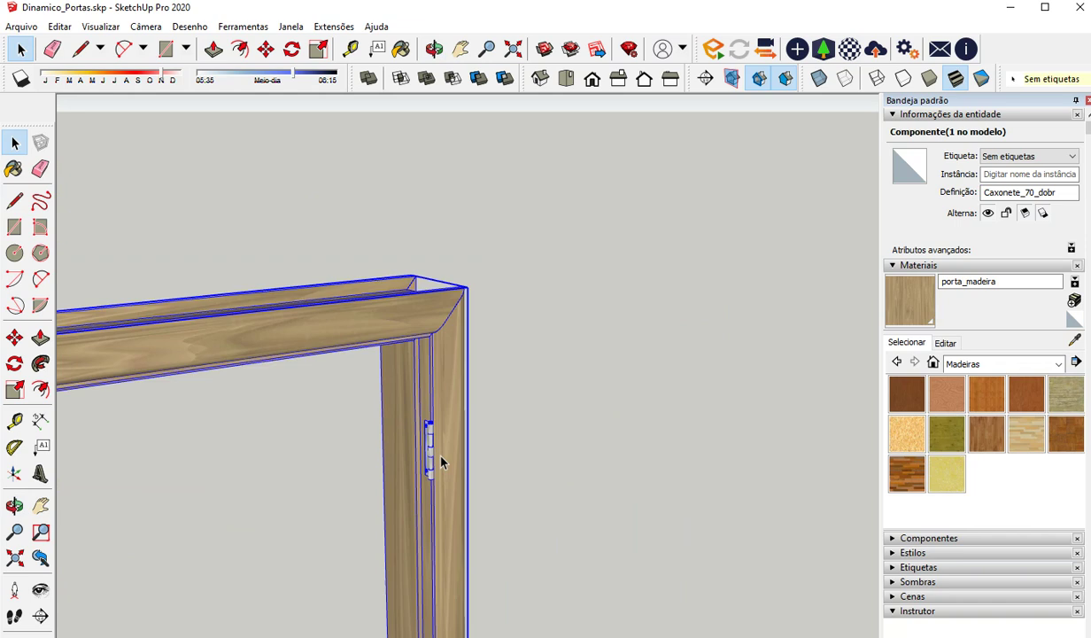
scroll(440, 462, "down", 5)
middle_click_drag(461, 483, 598, 552)
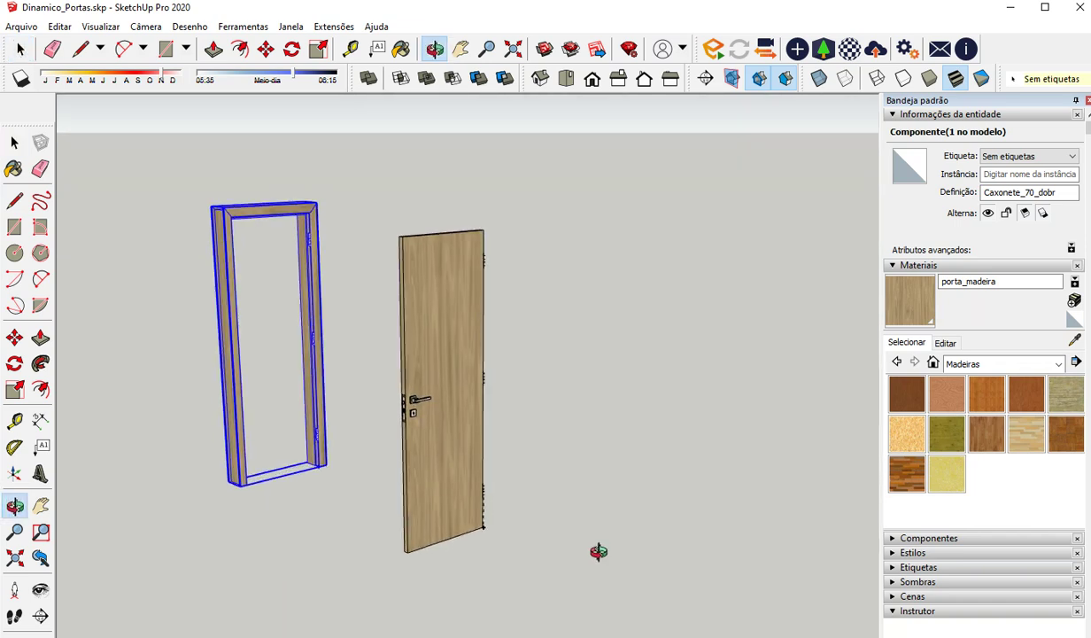
scroll(415, 373, "up", 4)
middle_click_drag(484, 410, 383, 383)
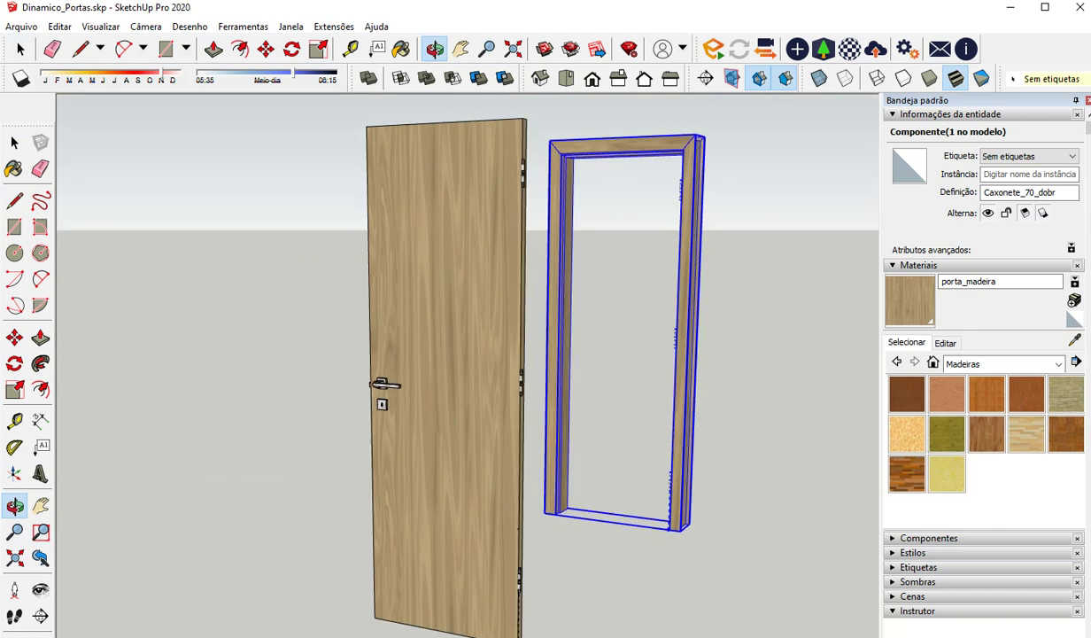
middle_click_drag(62, 390, 438, 429)
scroll(576, 367, "up", 5)
scroll(397, 390, "down", 5)
scroll(321, 403, "up", 1)
scroll(322, 404, "down", 1)
Create a component named Porta_70_mac_dobr from the door leaf with its handle and hinges, replacing the selection
left_click_drag(299, 125, 542, 628)
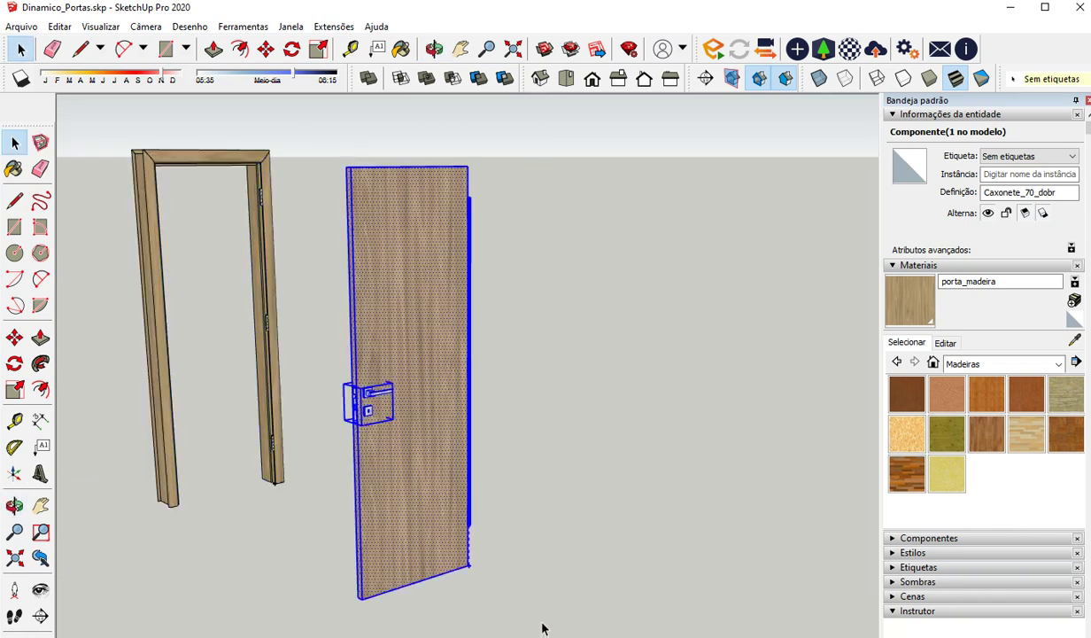
right_click(425, 412)
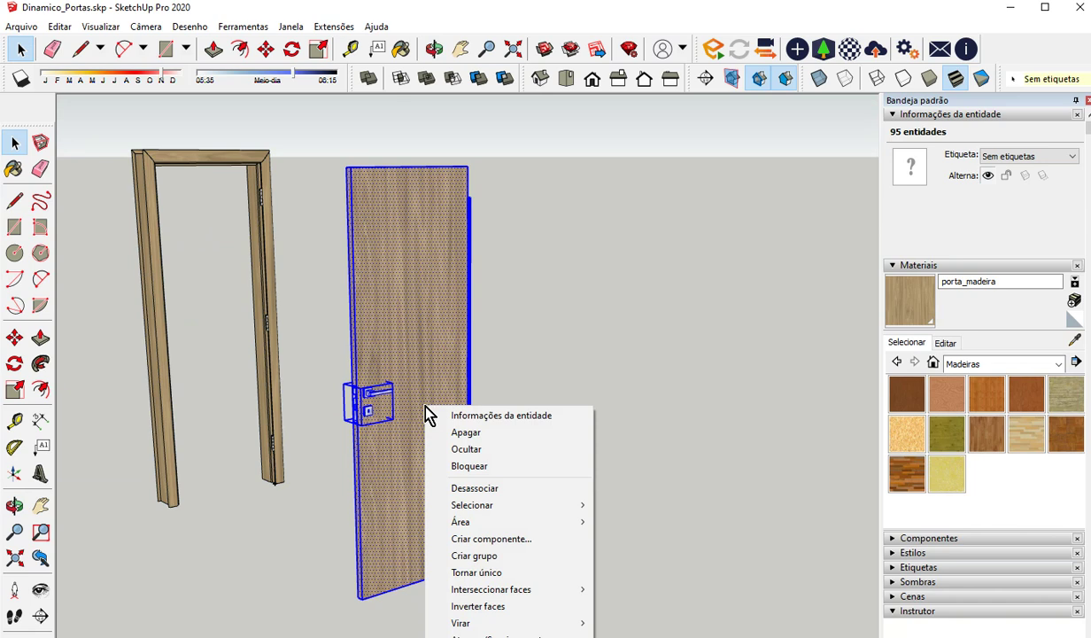
left_click(512, 541)
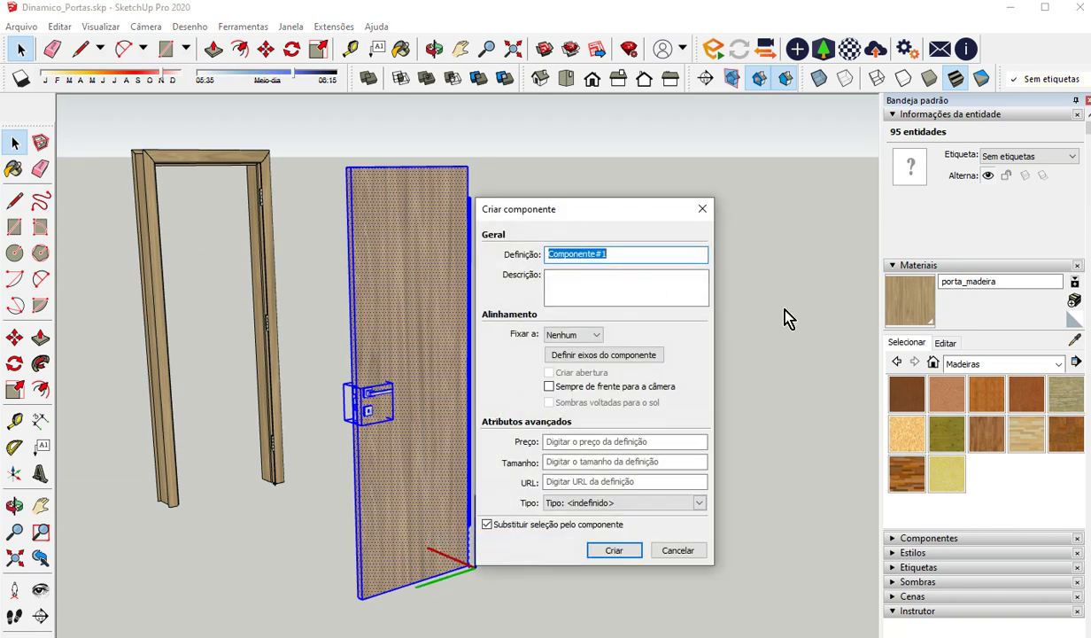
key("BackSpace")
type("Porta")
type("_70_mac_dobr")
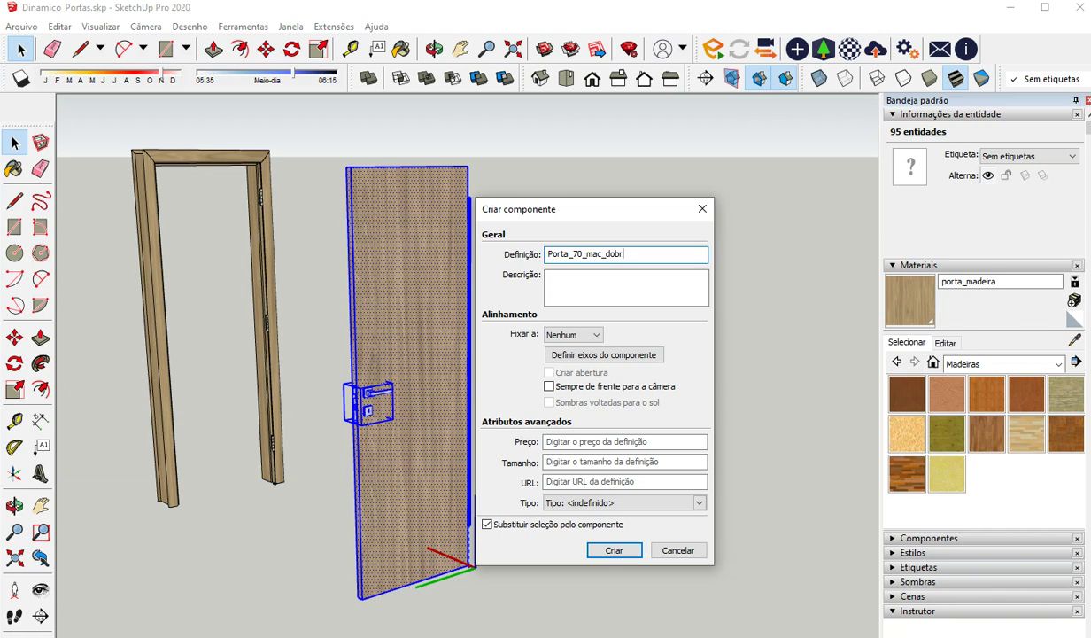
left_click(613, 549)
Move the Porta_70_mac_dobr door leaf along the red axis into the opening of the frame
middle_click_drag(568, 523, 140, 568)
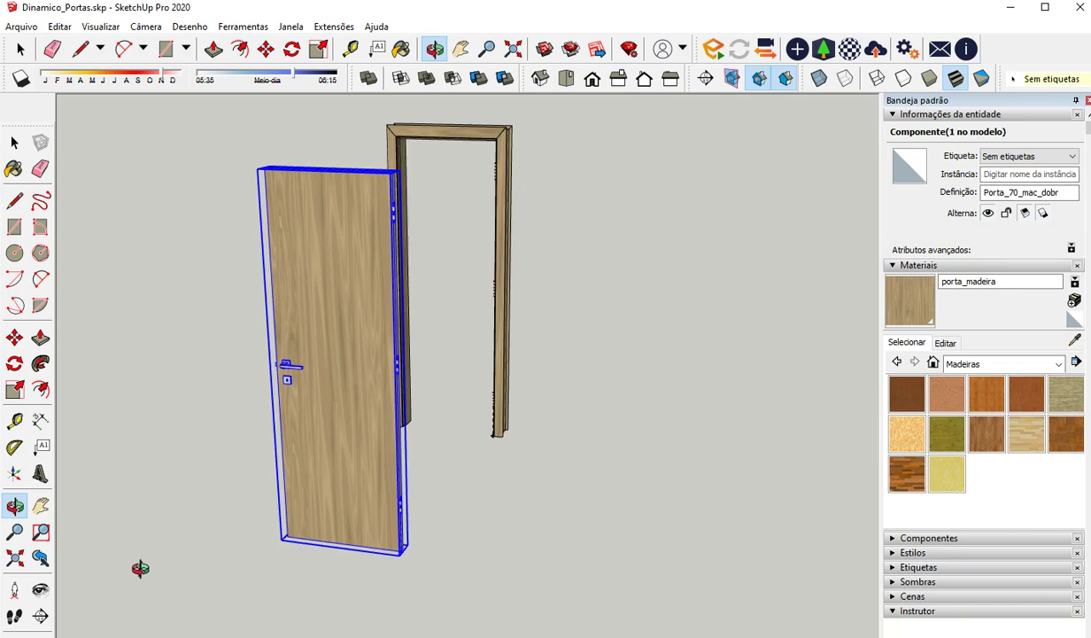
middle_click_drag(368, 493, 280, 491)
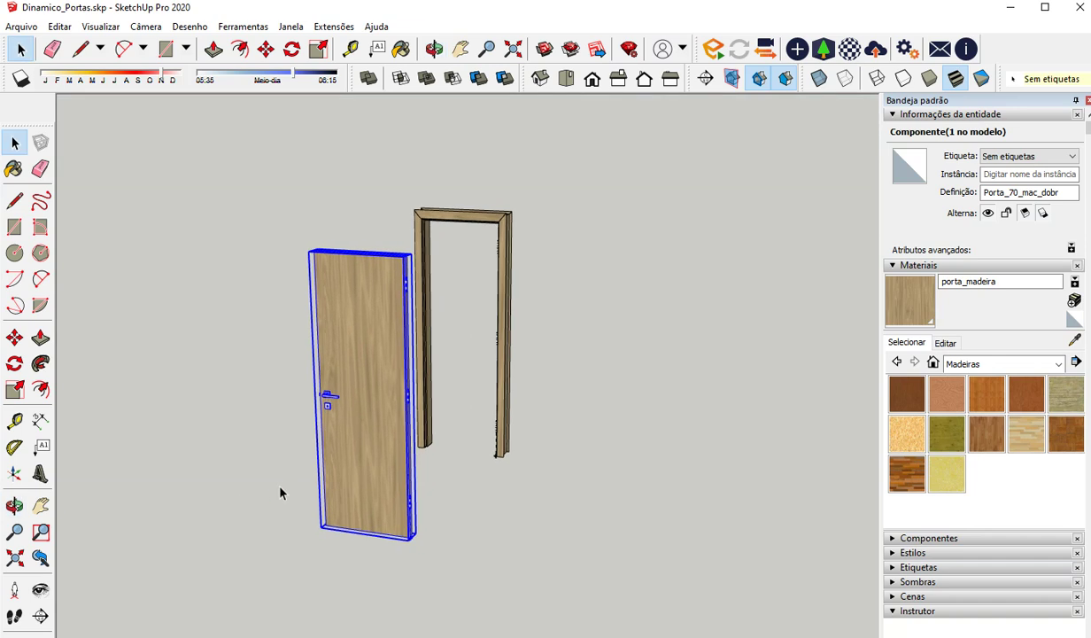
left_click(508, 555)
middle_click_drag(516, 558, 350, 567)
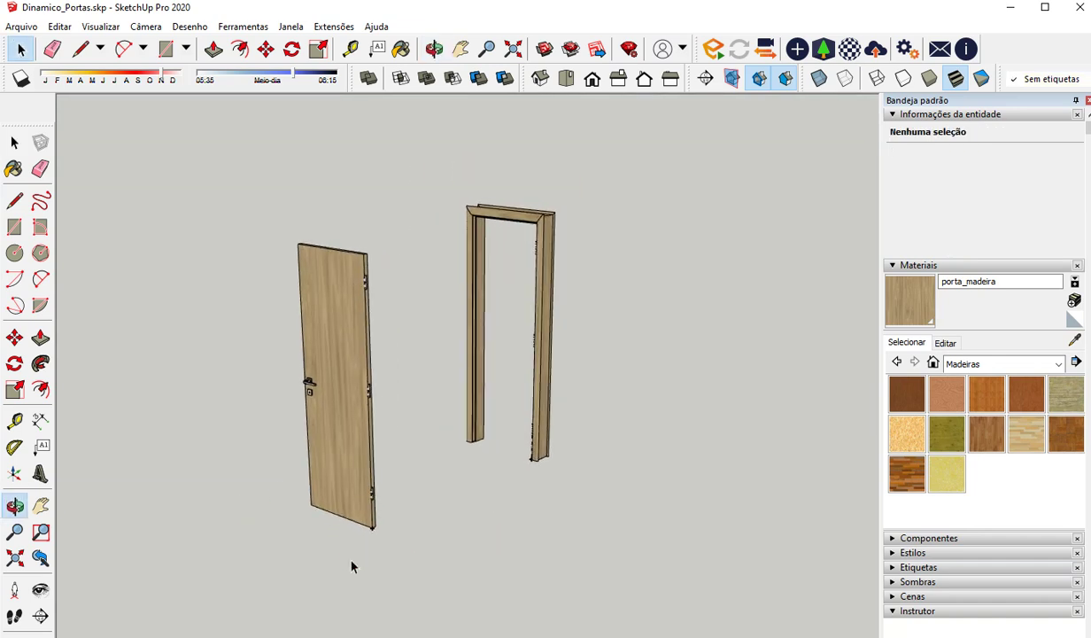
left_click_drag(239, 167, 426, 568)
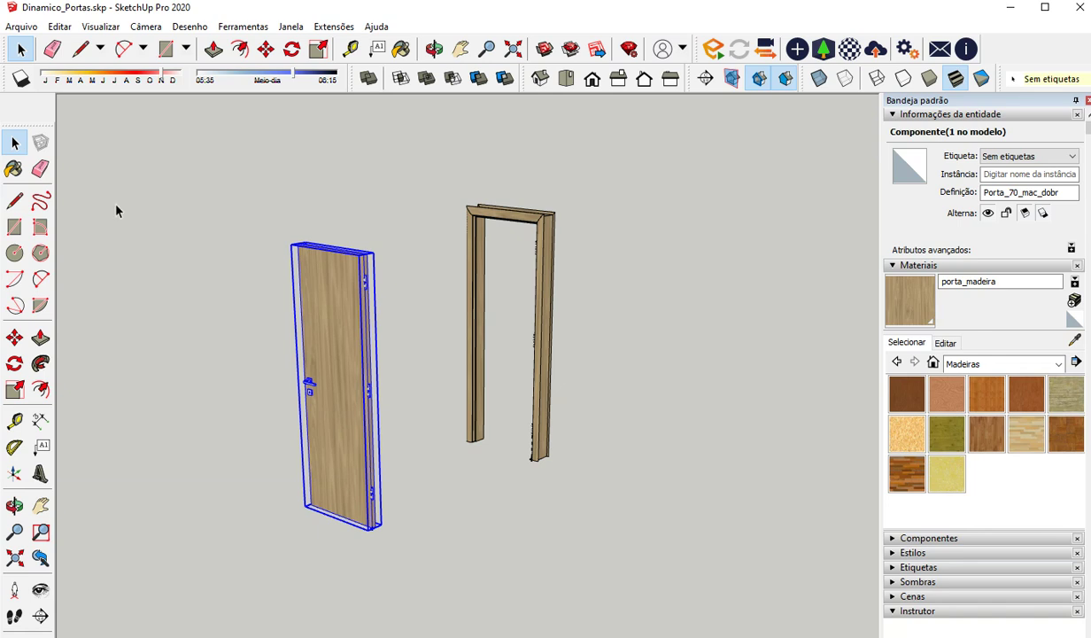
left_click(15, 337)
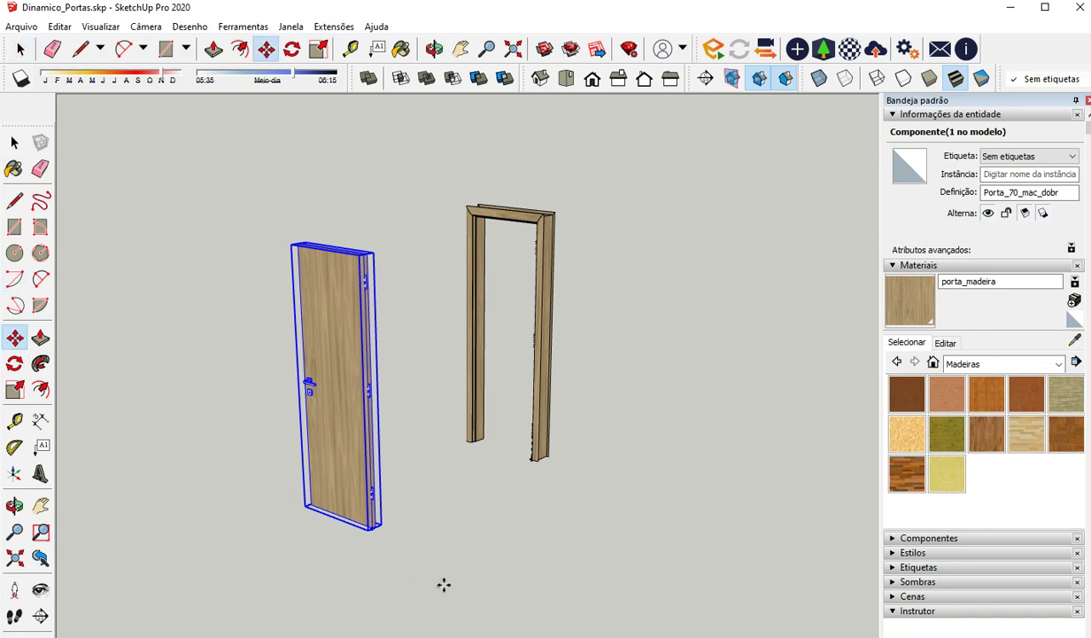
left_click(445, 584)
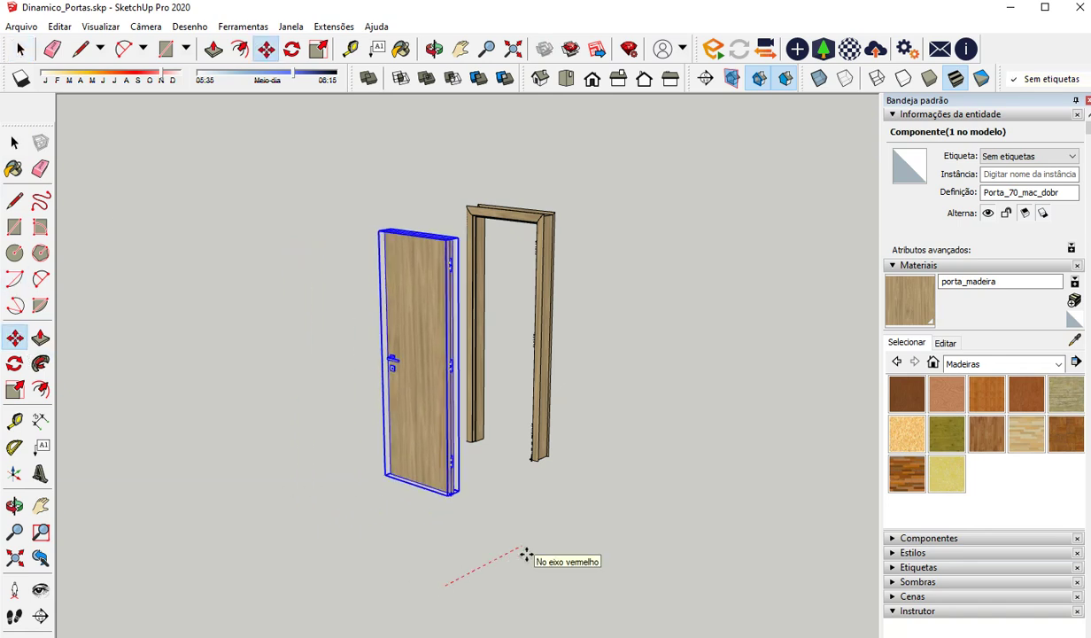
left_click(523, 556)
scroll(523, 266, "up", 4)
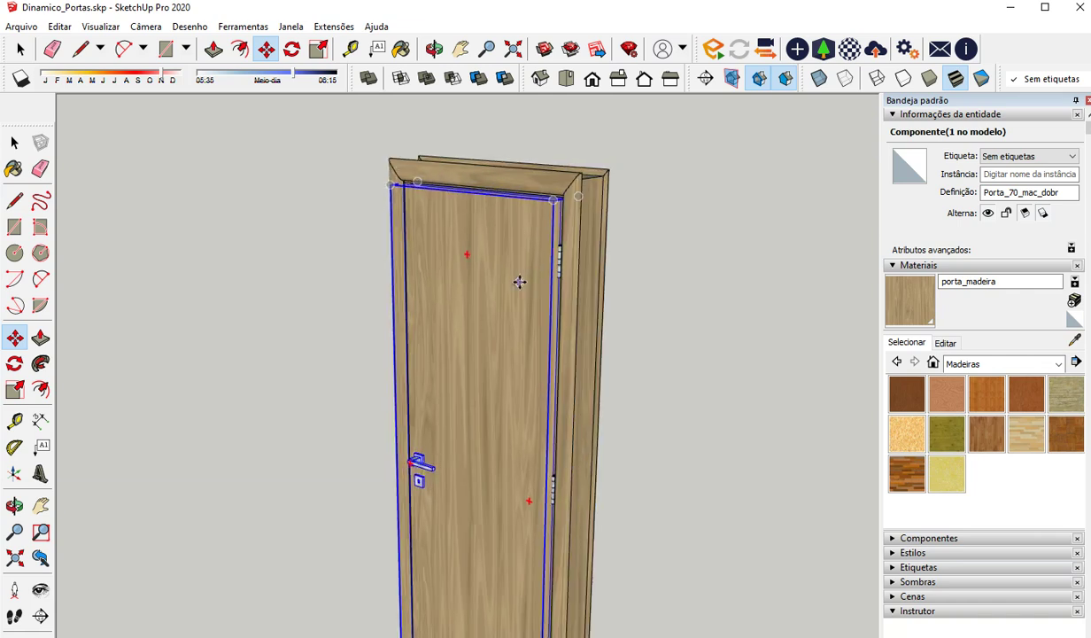
Examine the door leaf's fit in the frame, from the upper edge to the lowest hinge and its dashed guide line at the bottom corner
scroll(520, 281, "up", 3)
middle_click_drag(514, 278, 779, 379)
middle_click_drag(324, 312, 341, 402)
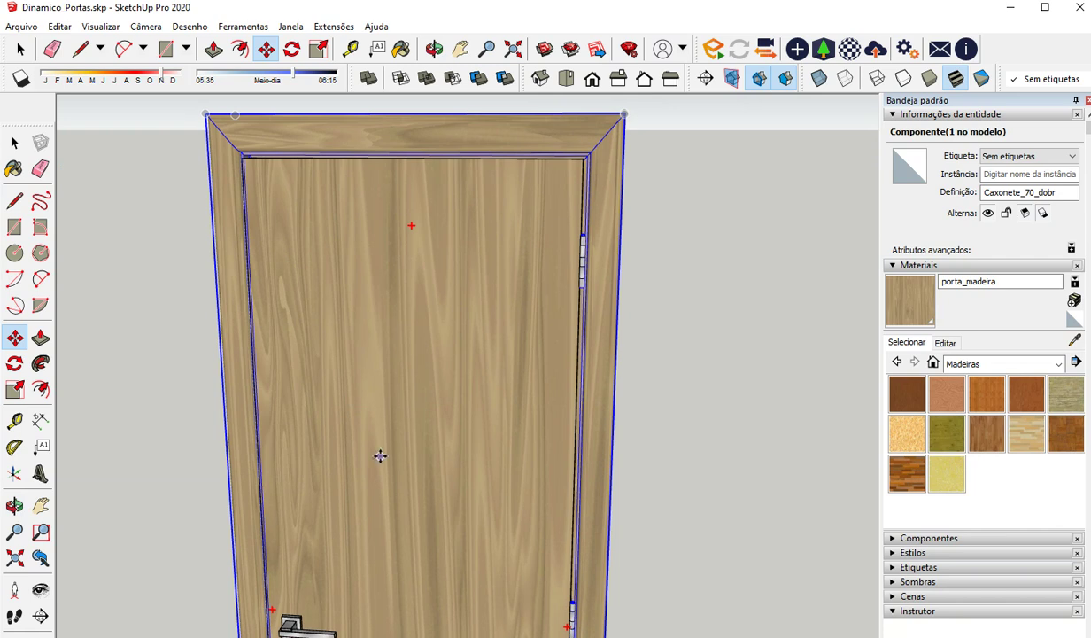
middle_click_drag(414, 459, 243, 97, "shift")
middle_click_drag(344, 422, 271, 269, "shift")
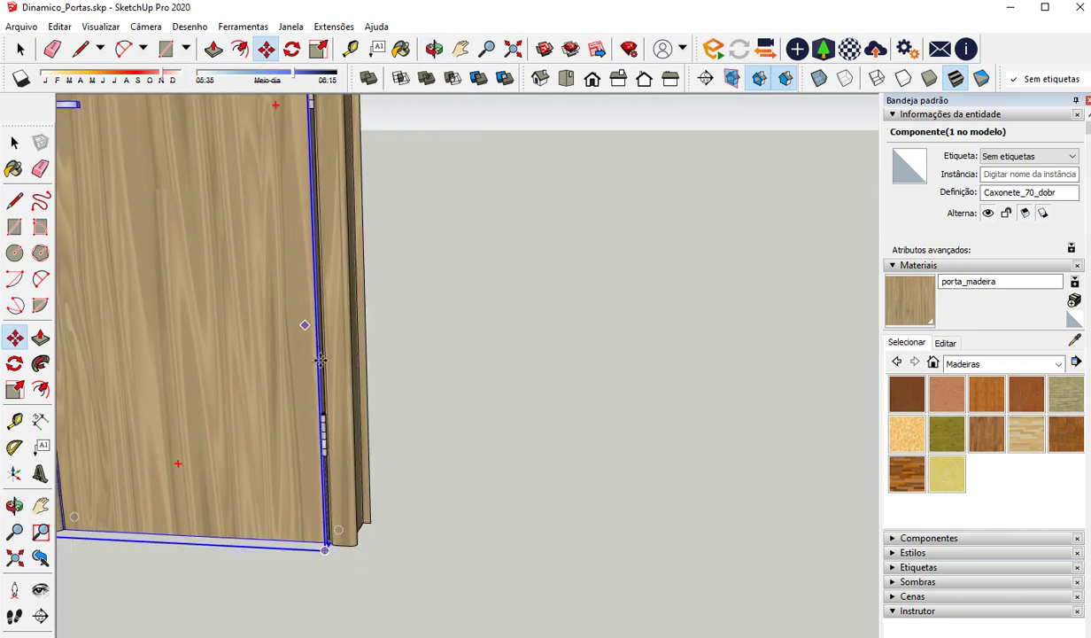
middle_click_drag(320, 359, 340, 195)
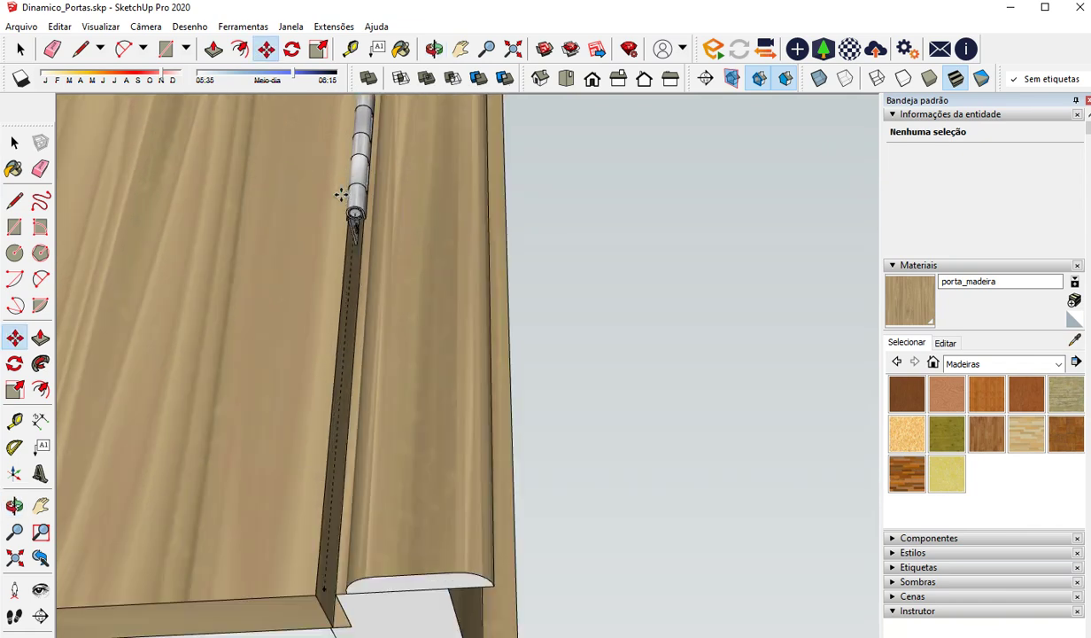
scroll(358, 219, "up", 5)
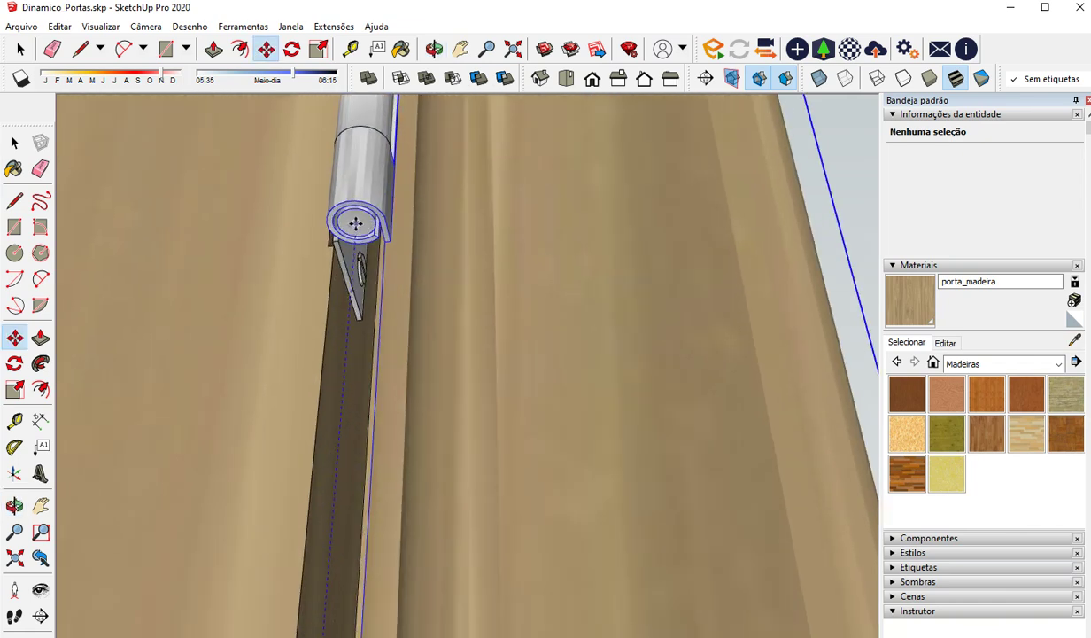
scroll(359, 223, "down", 6)
middle_click_drag(334, 329, 324, 525)
scroll(355, 231, "up", 3)
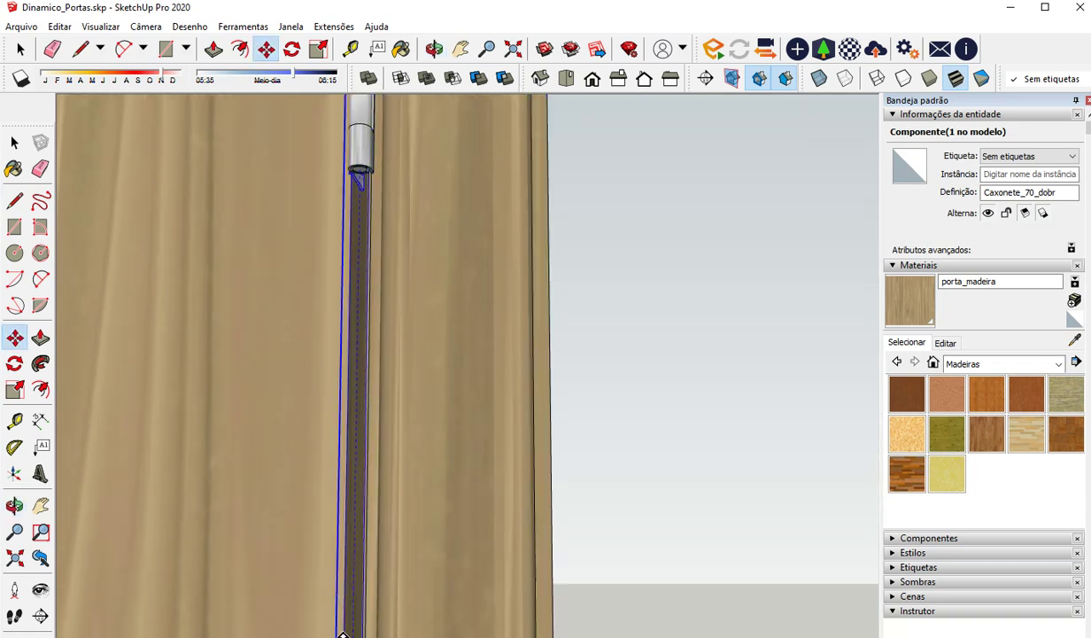
middle_click_drag(335, 581, 329, 426, "shift")
scroll(353, 537, "up", 2)
middle_click_drag(352, 537, 386, 632)
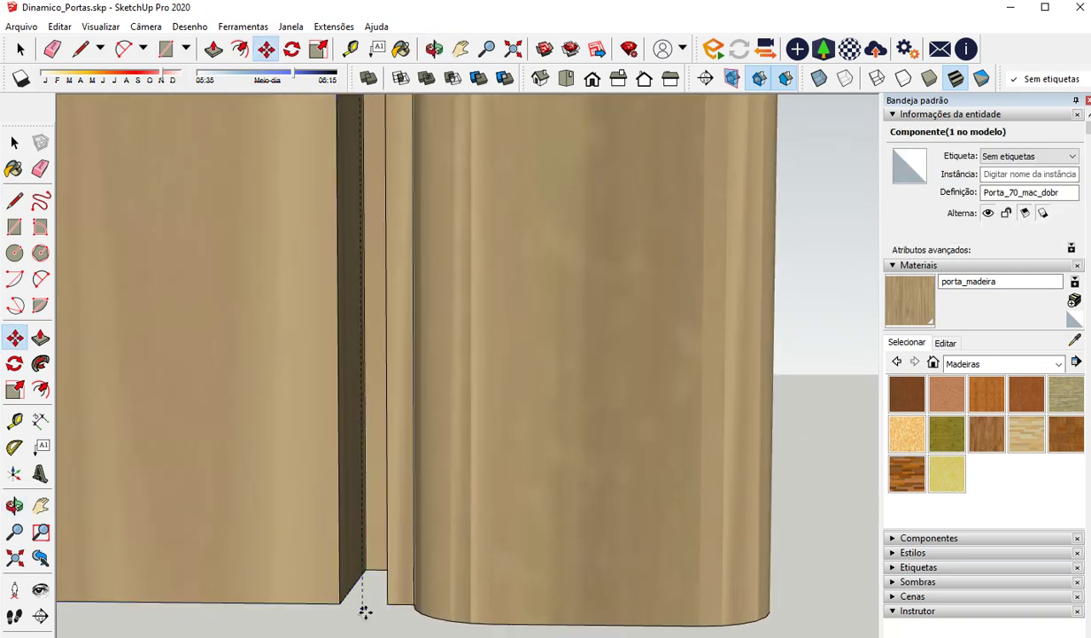
scroll(426, 555, "down", 3)
scroll(435, 532, "down", 6)
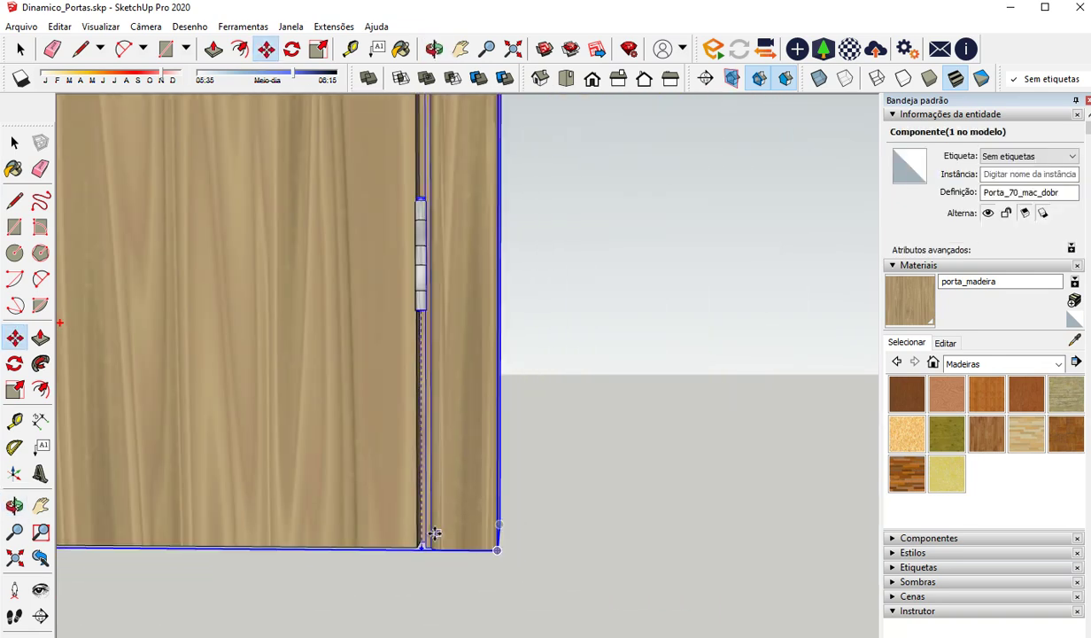
middle_click_drag(505, 449, 529, 491, "shift")
scroll(534, 485, "down", 2)
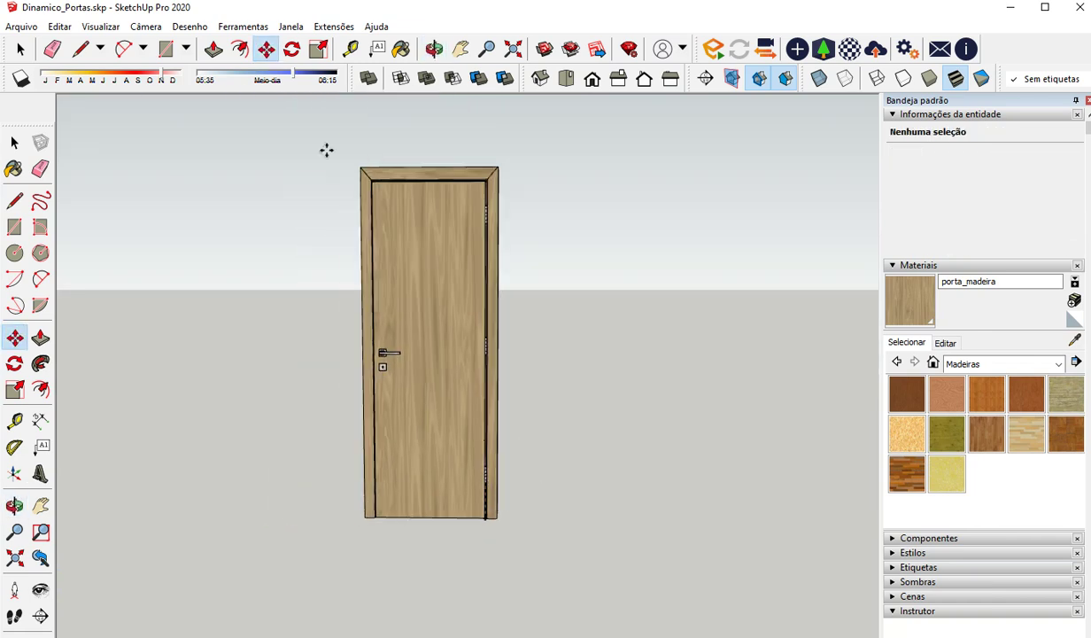
Create a component named Porta_70_Dinamica from the door frame and leaf together, replacing the selection
left_click(15, 143)
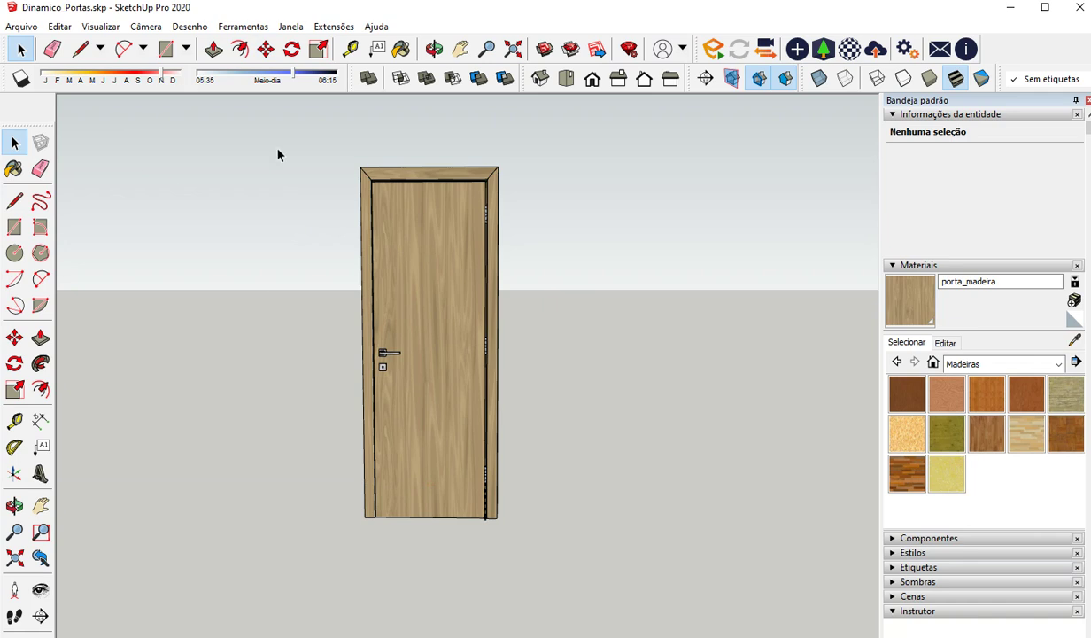
left_click_drag(277, 155, 540, 589)
right_click(448, 428)
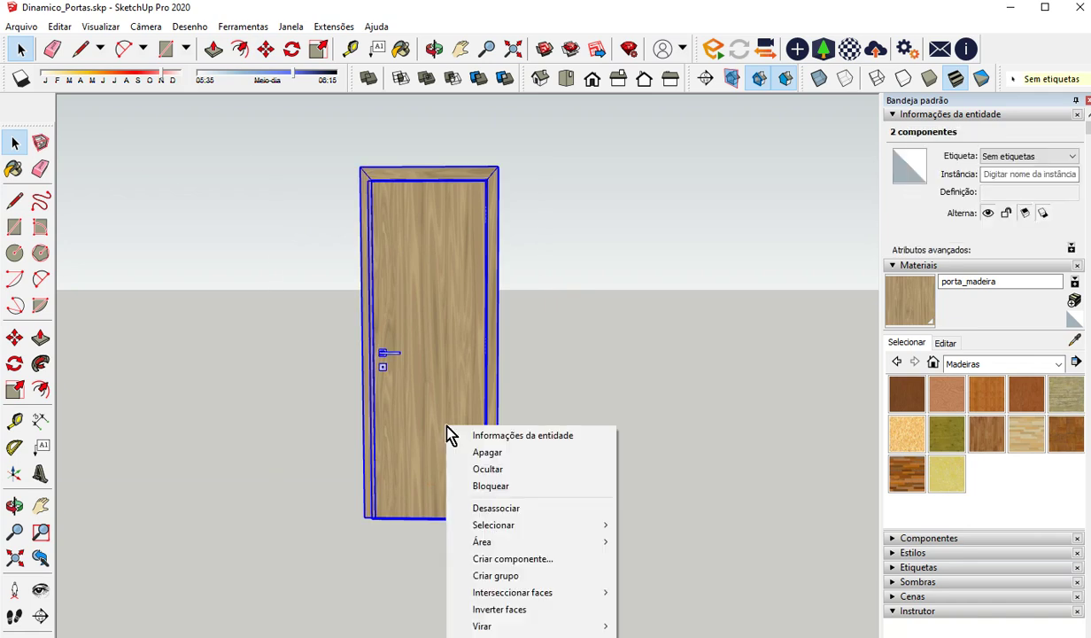
left_click(550, 558)
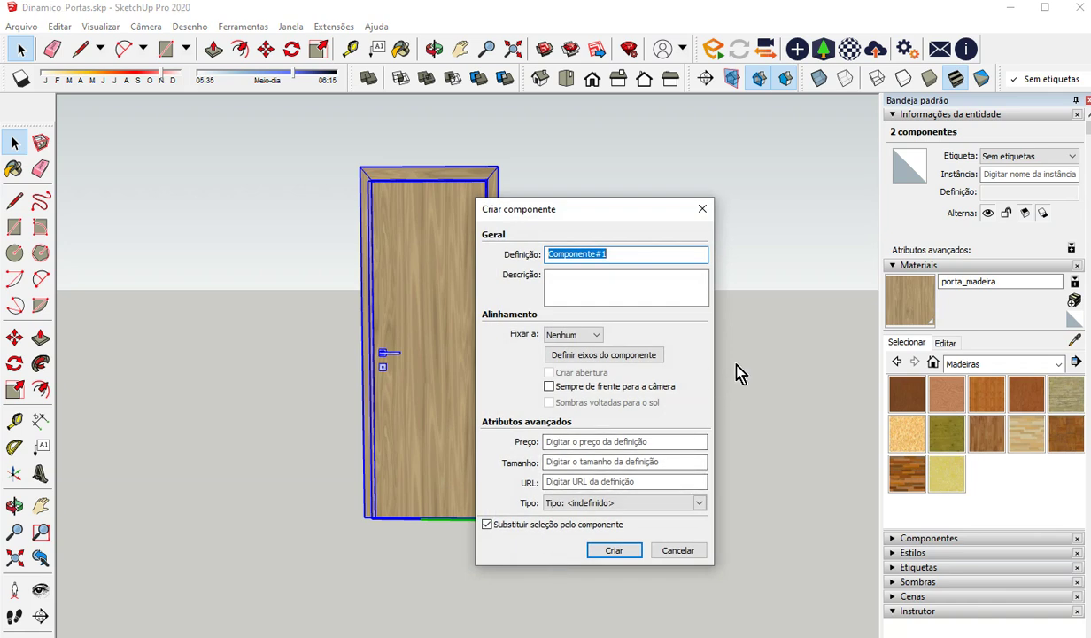
type("Porta_")
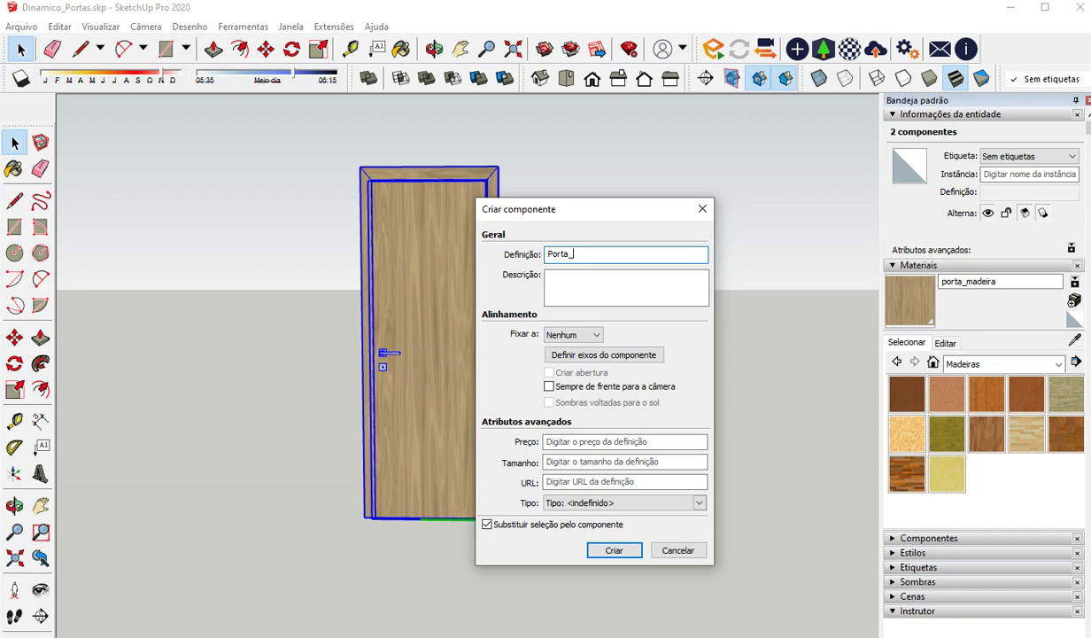
type("70_Dinamica")
left_click(620, 555)
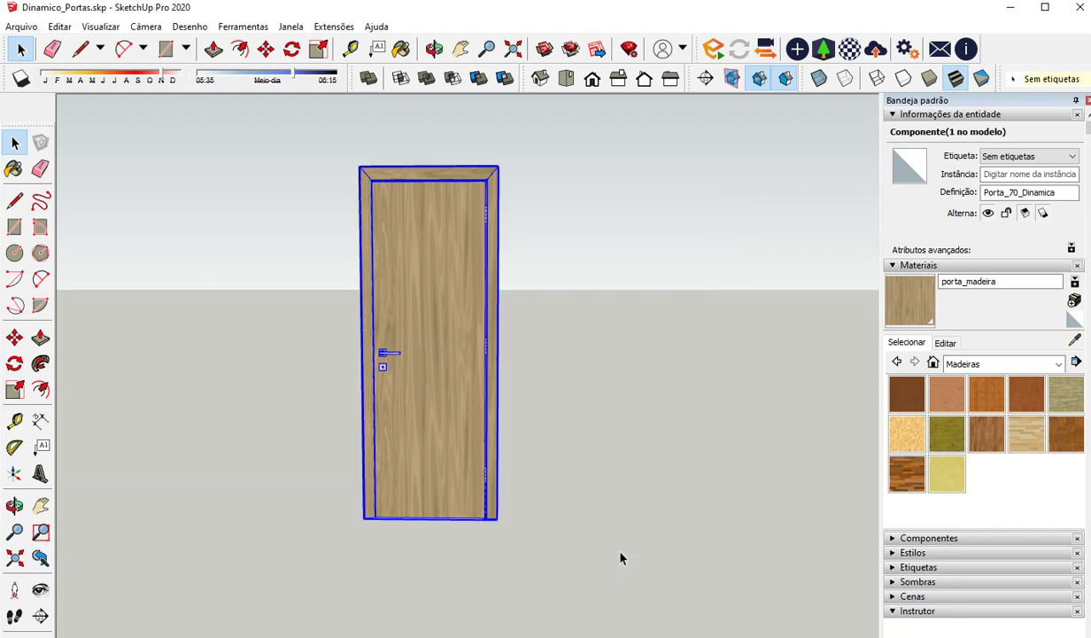
Open the dynamic component options and the component attributes for Porta_70_Dinamica
middle_click_drag(543, 475, 425, 476)
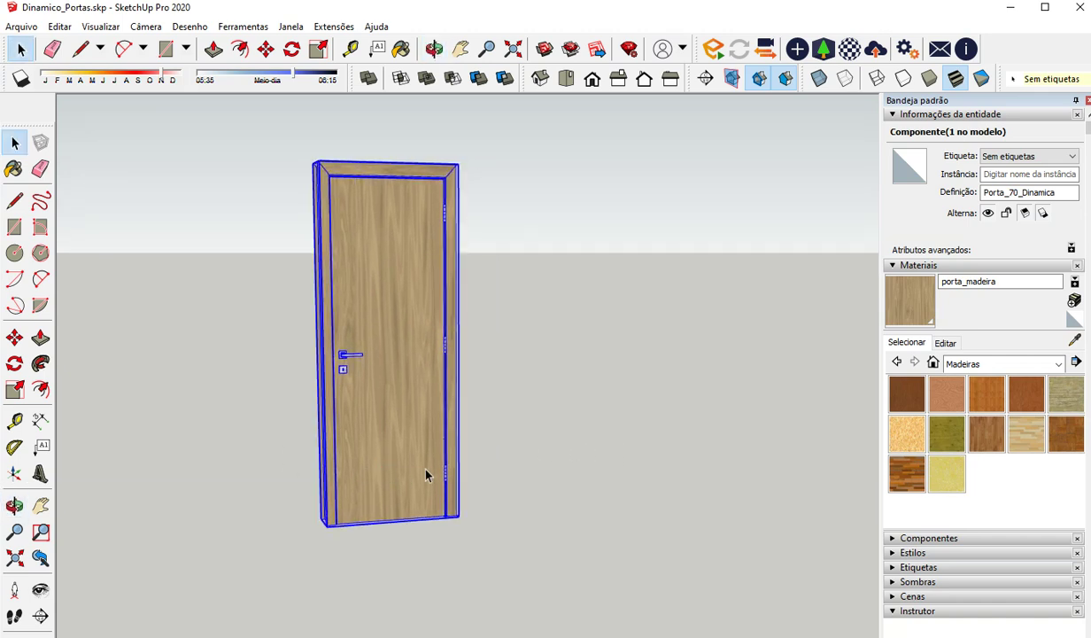
scroll(441, 463, "up", 2)
scroll(437, 461, "down", 1)
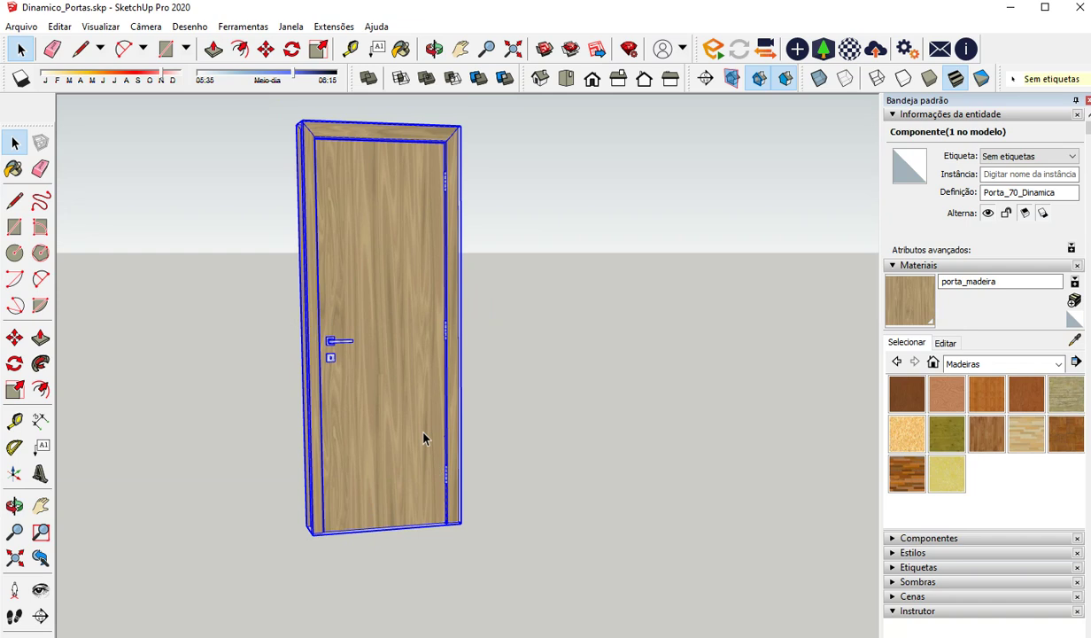
right_click(391, 327)
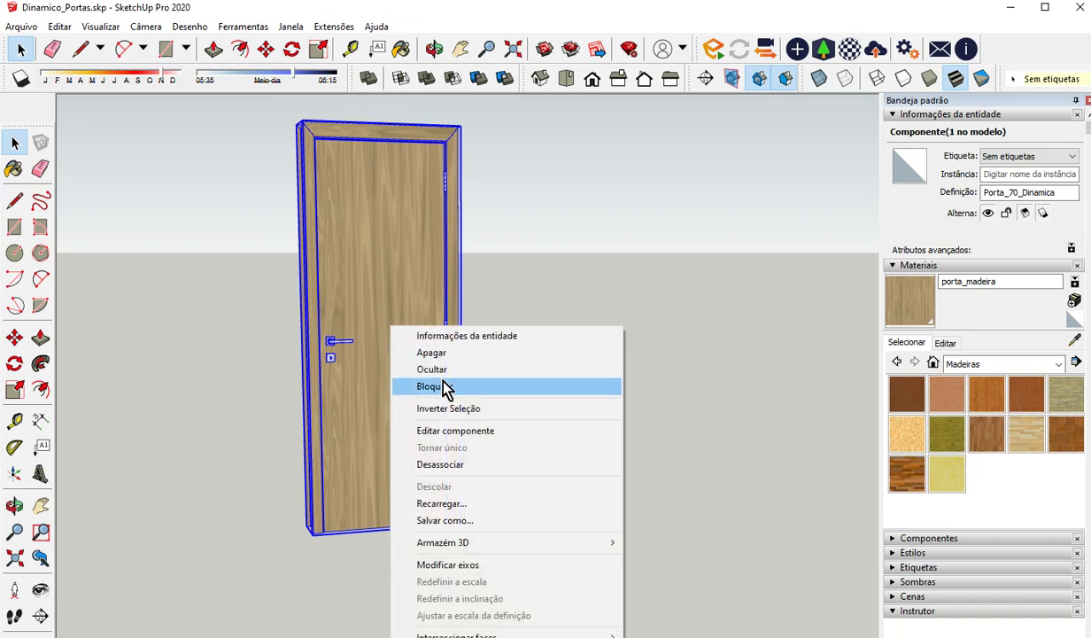
left_click(394, 191)
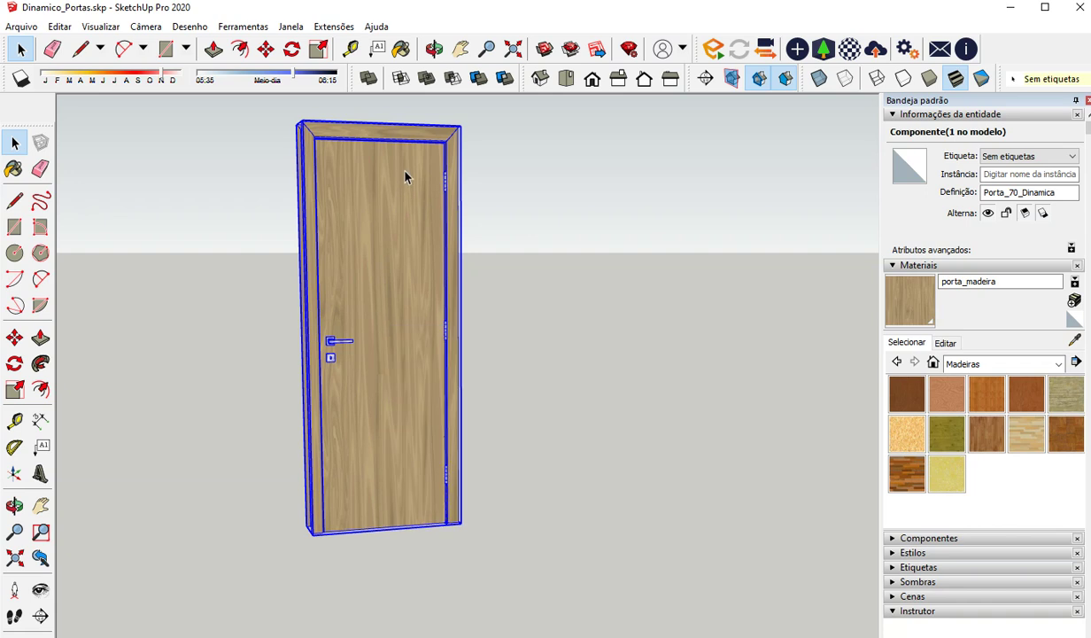
right_click(405, 171)
mouse_move(524, 556)
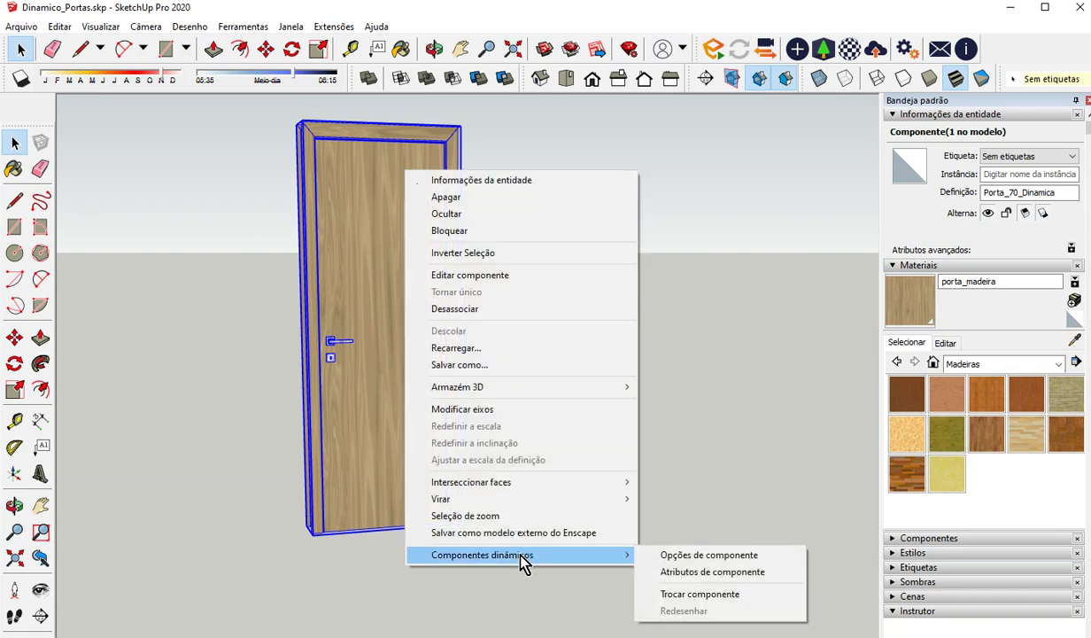
left_click(698, 554)
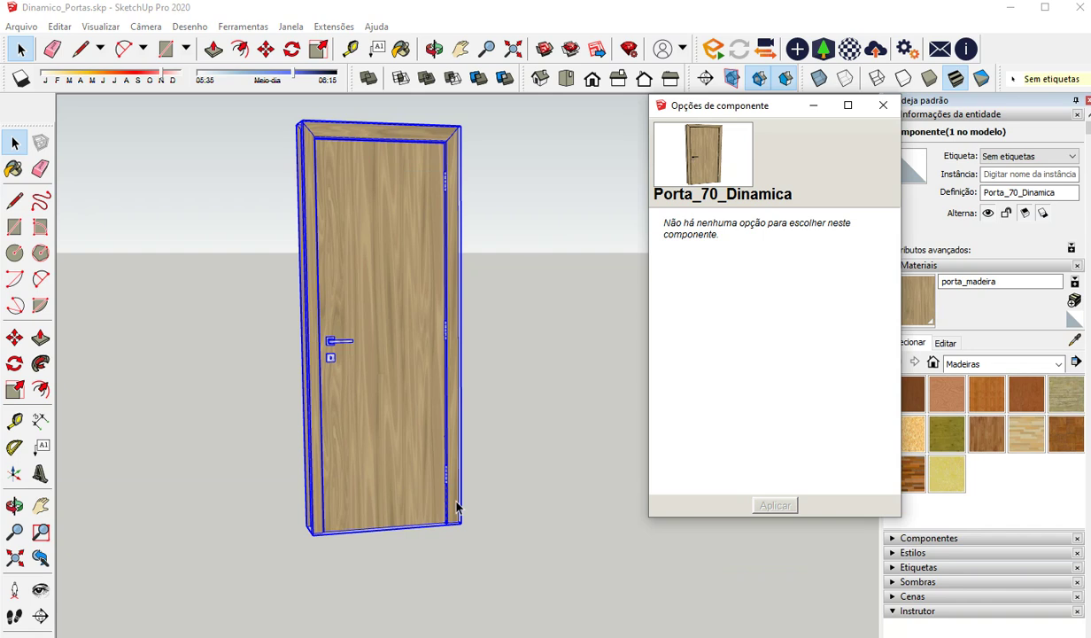
right_click(376, 496)
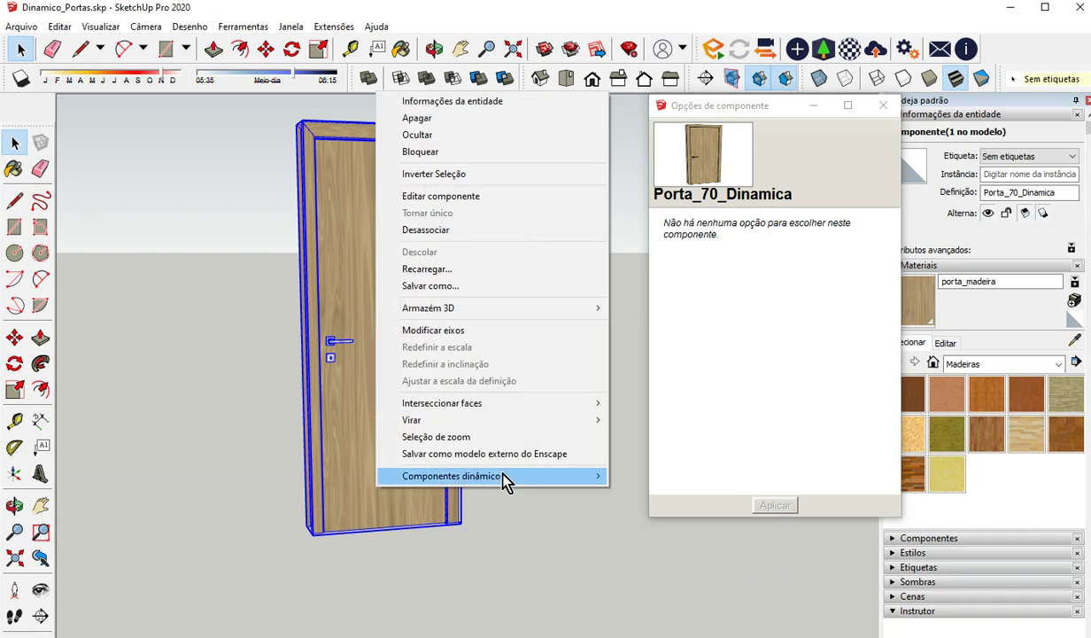
mouse_move(504, 476)
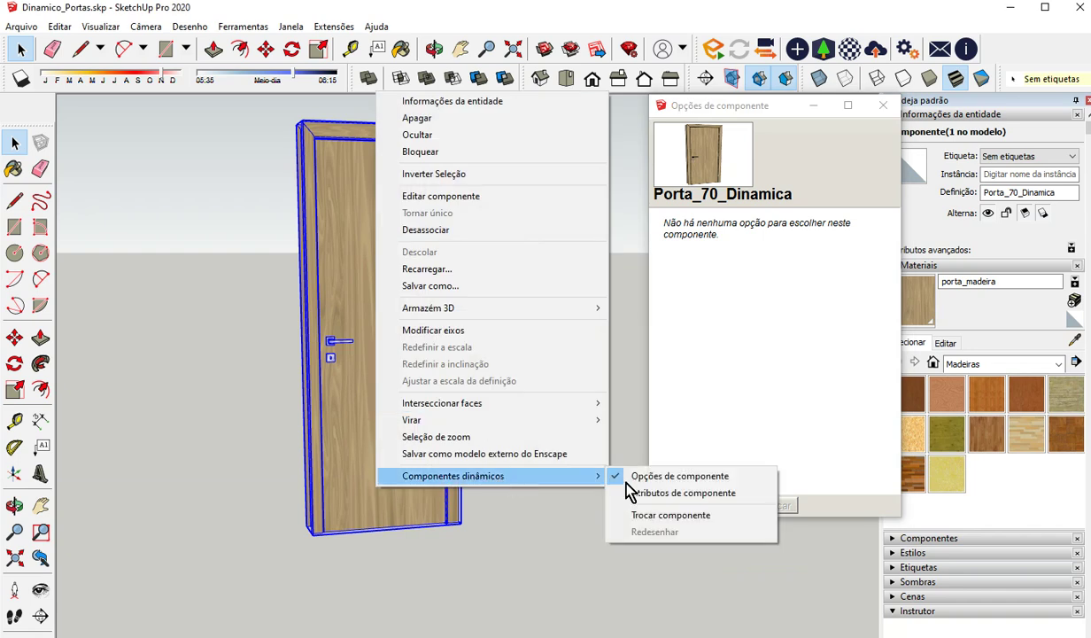
left_click(696, 493)
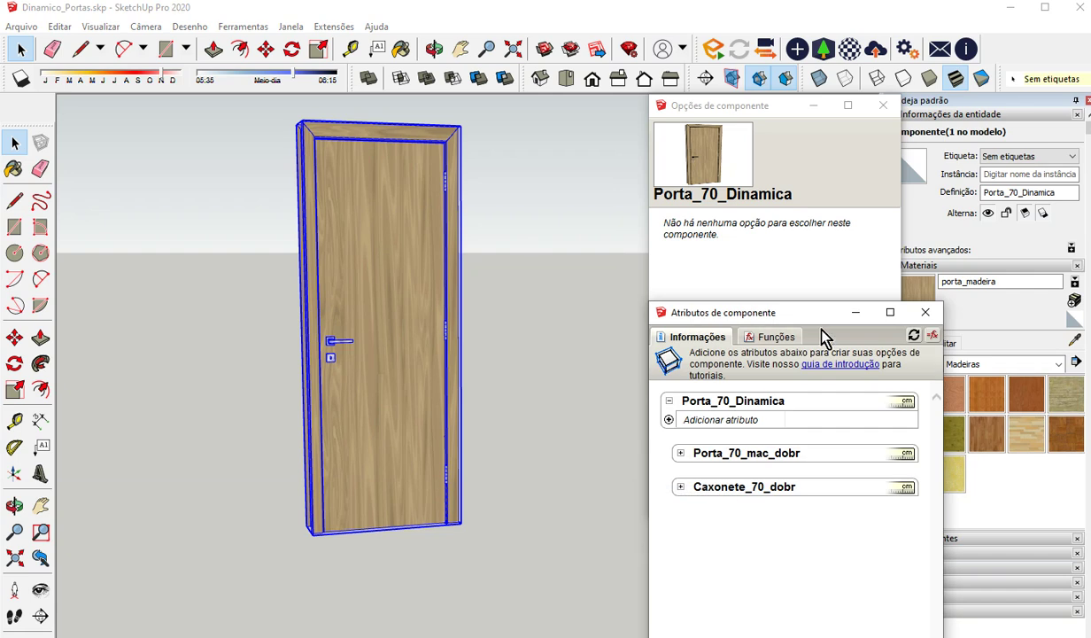
Arrange the component options window above the attributes window beside the door, shortening the first and narrowing the second
left_click_drag(828, 316, 754, 527)
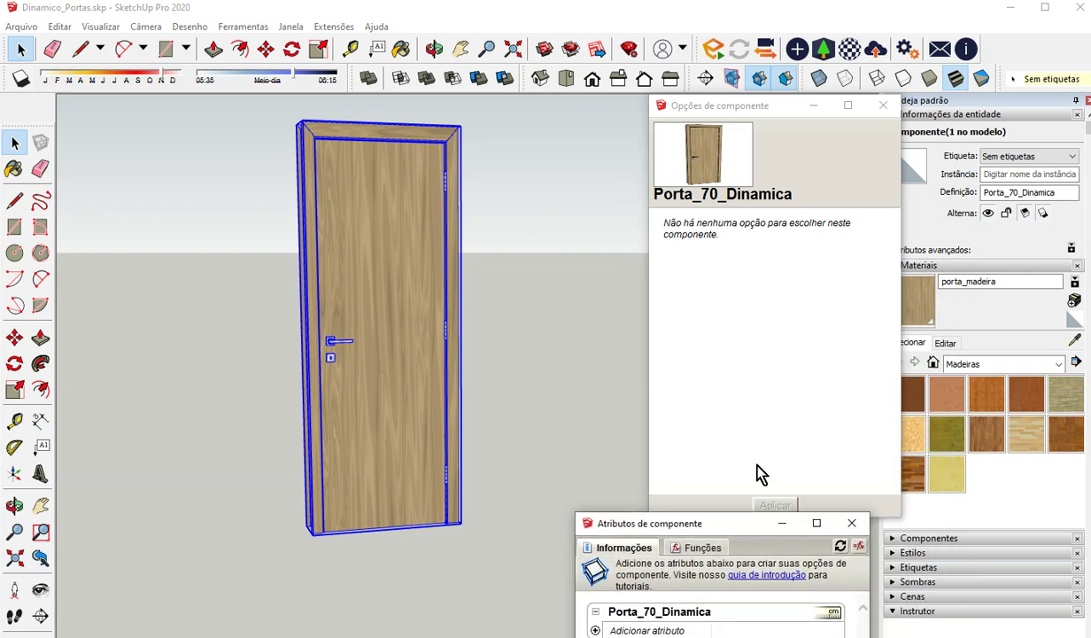
left_click_drag(733, 110, 703, 57)
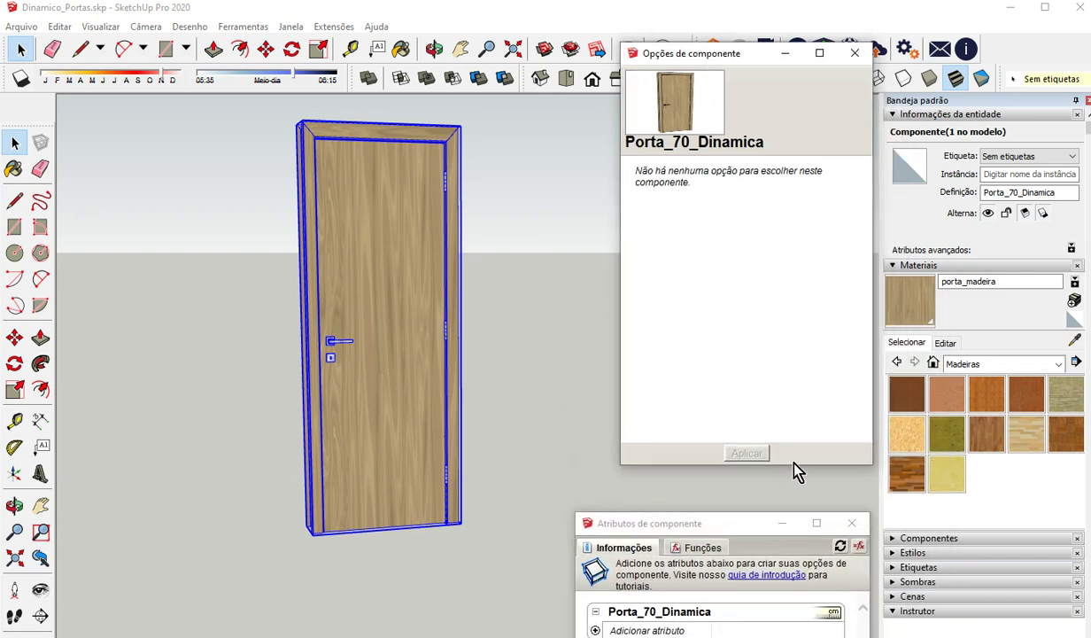
left_click_drag(793, 465, 802, 281)
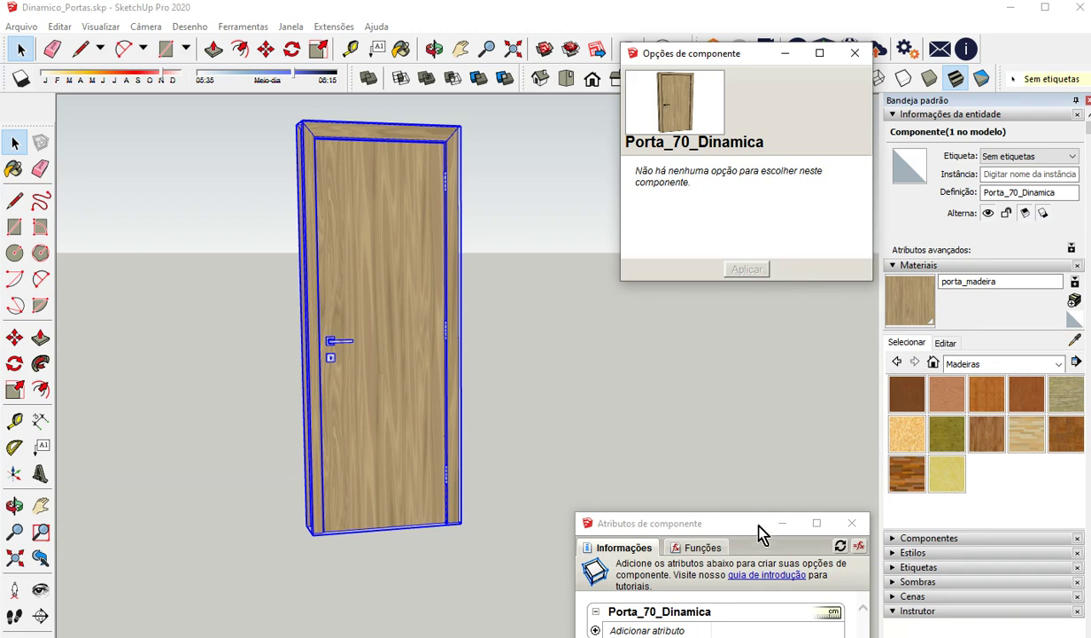
left_click_drag(759, 531, 766, 356)
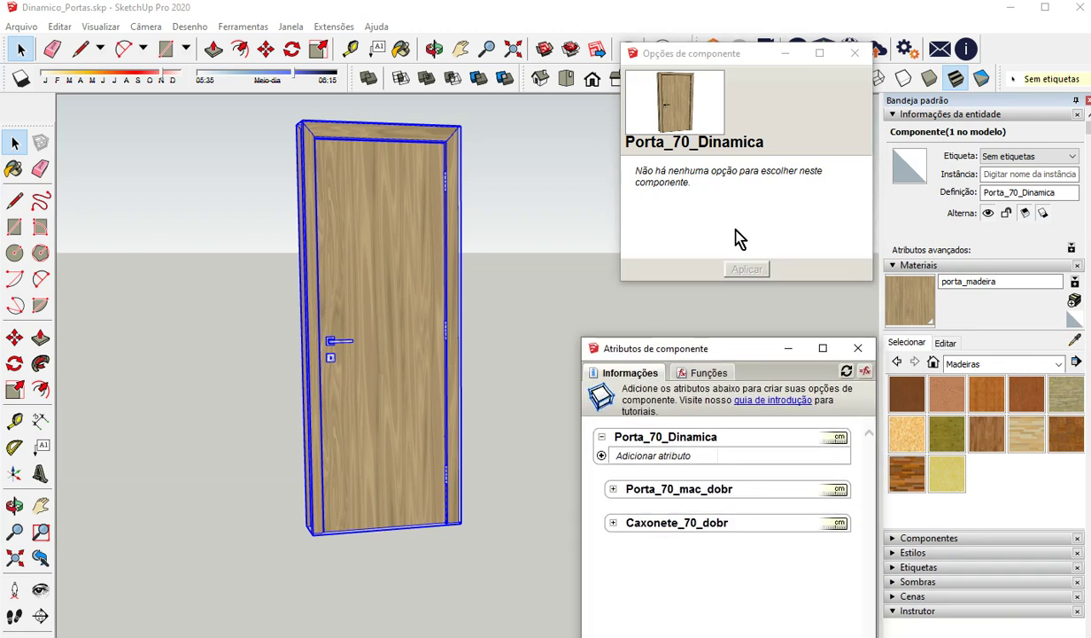
left_click_drag(744, 57, 742, 115)
left_click_drag(577, 599, 606, 609)
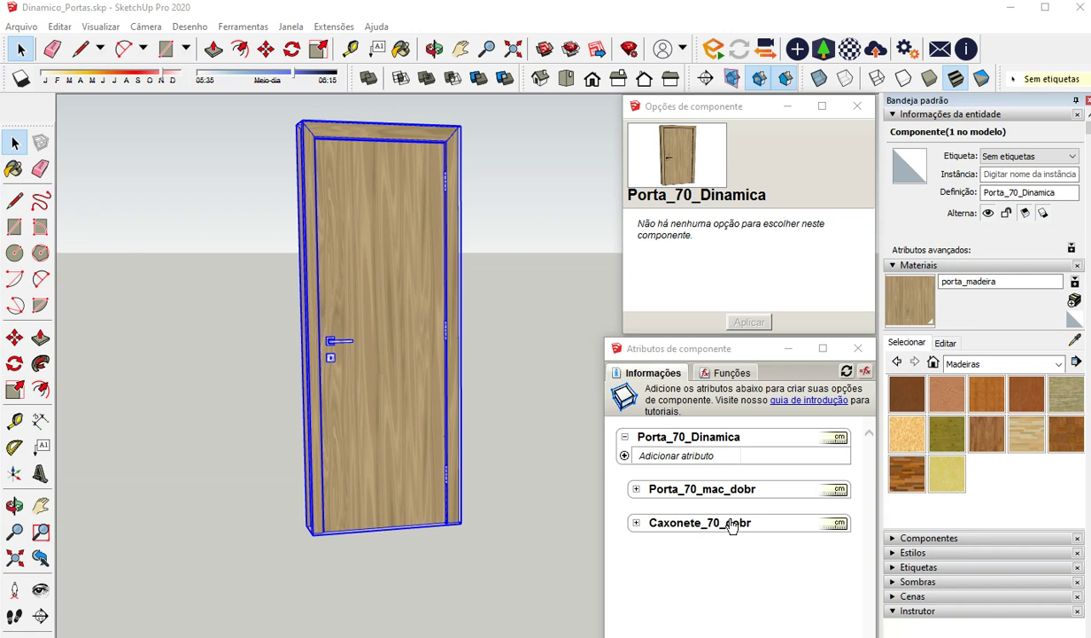
Open the Porta_70_Dinamica component for editing and select the Porta_70_mac_dobr door leaf inside it
double_click(395, 371)
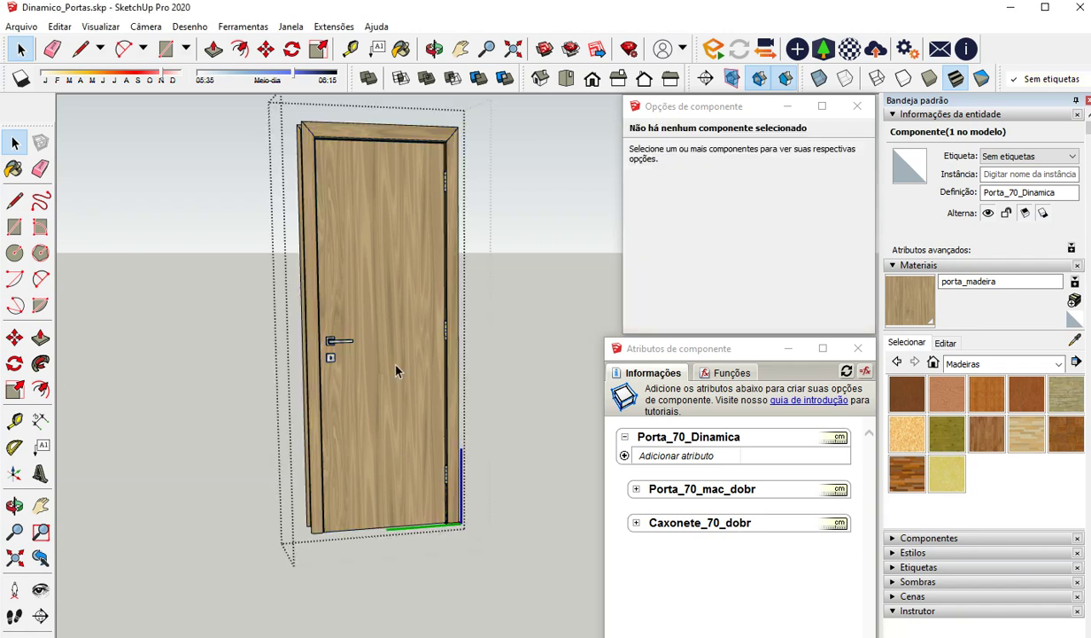
left_click(419, 339)
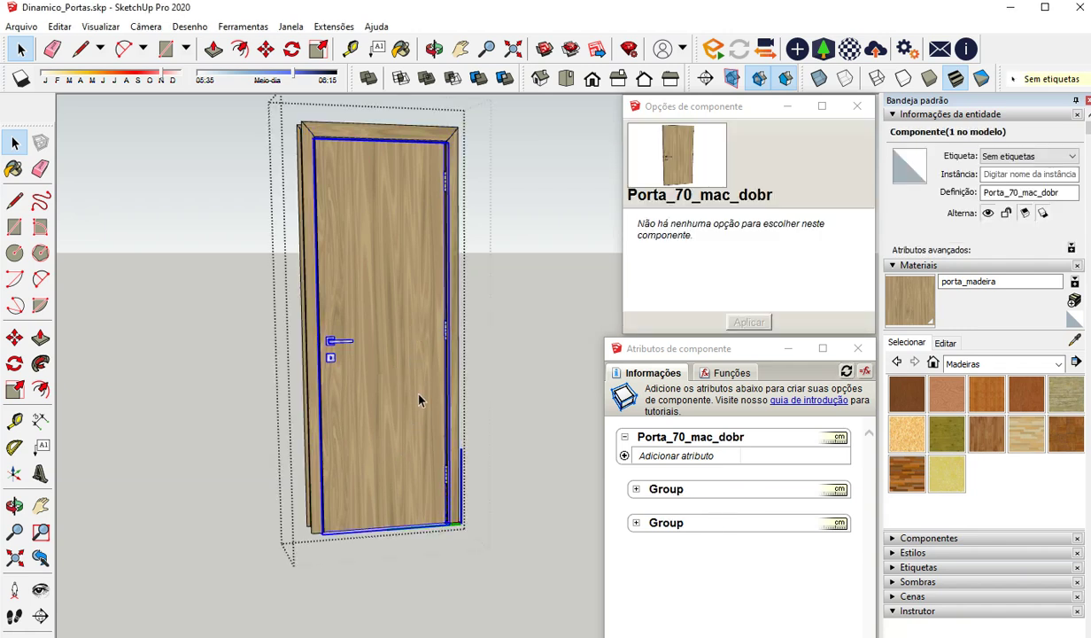
middle_click_drag(419, 398, 416, 471)
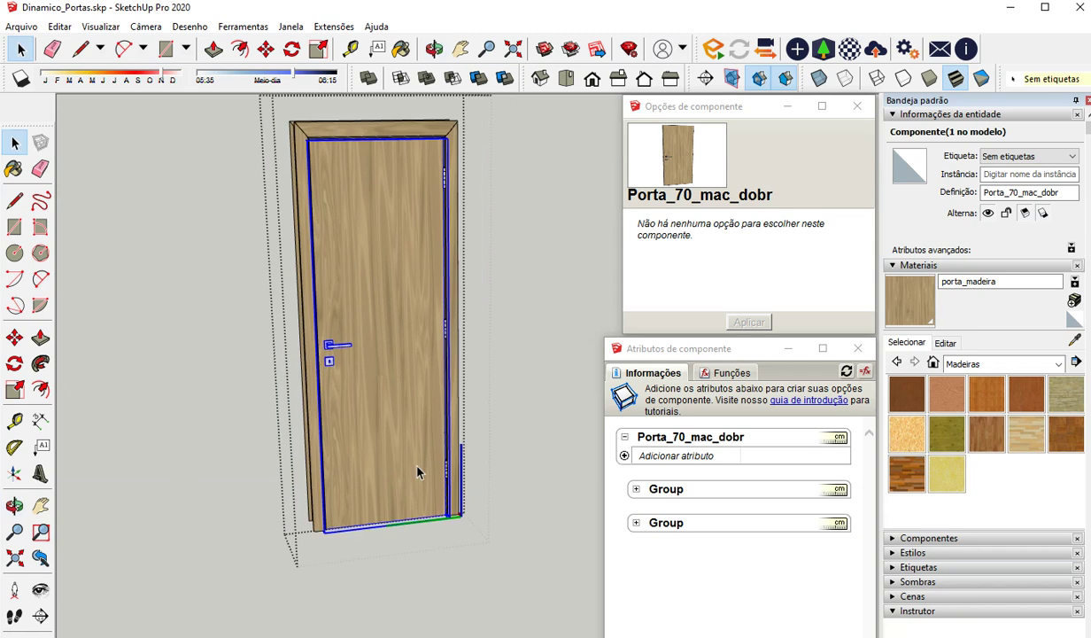
scroll(361, 338, "up", 3)
middle_click_drag(426, 348, 447, 310)
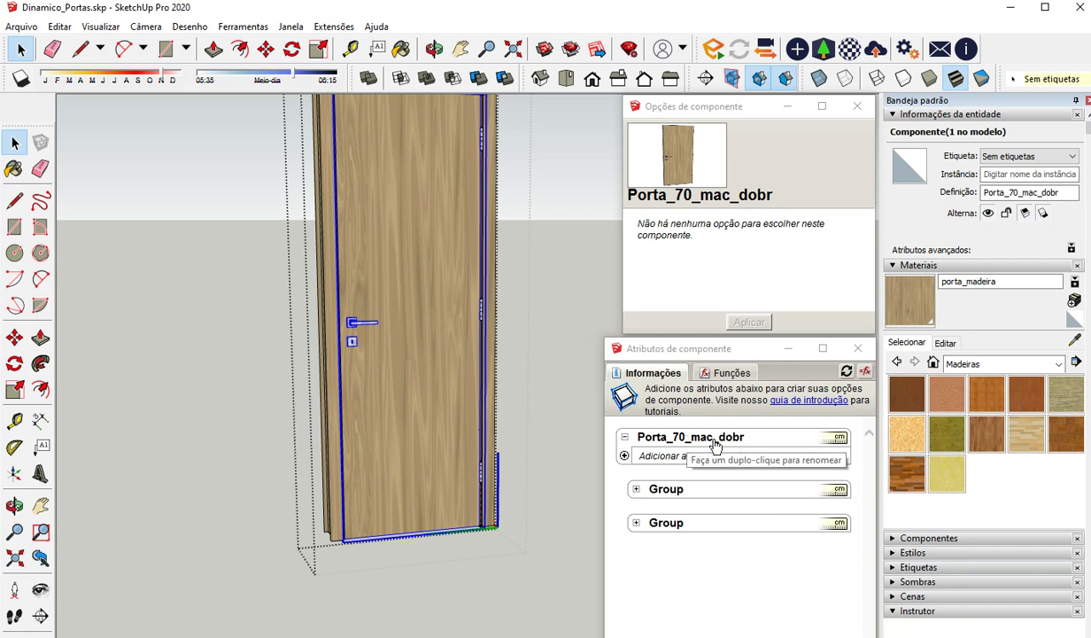
Add the RotZ rotation attribute to the Porta_70_mac_dobr door leaf
left_click(624, 456)
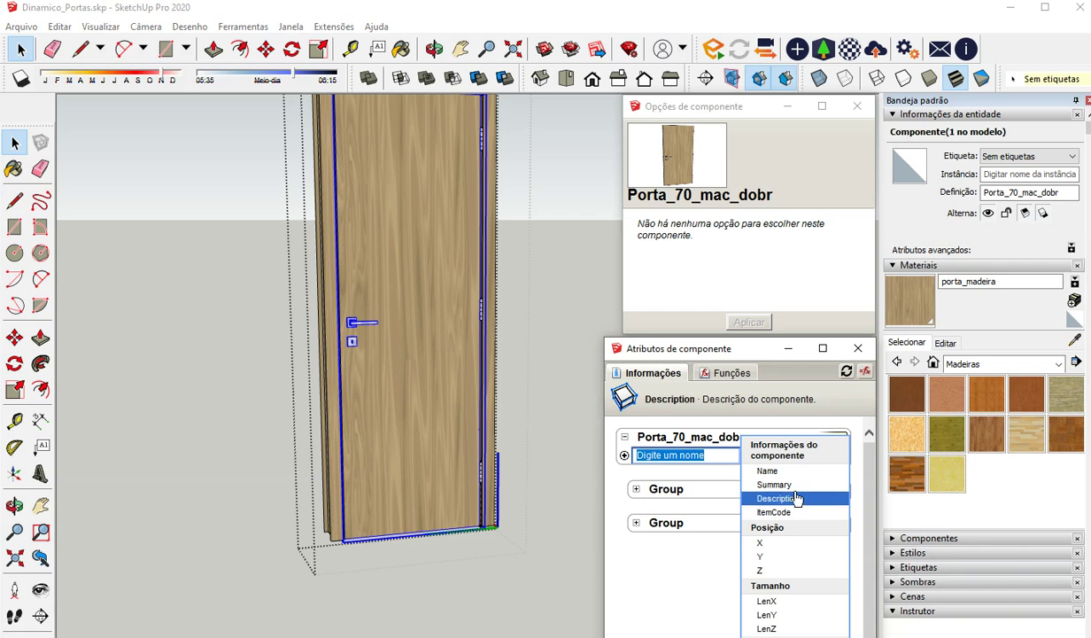
key("Up")
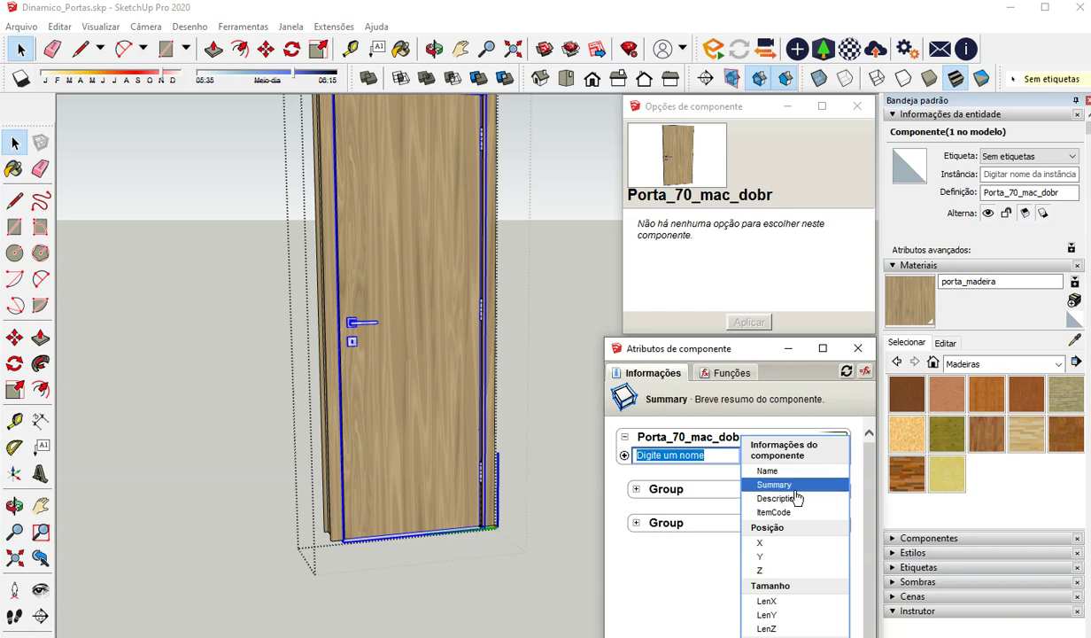
scroll(796, 500, "down", 1)
scroll(794, 527, "down", 1)
scroll(790, 547, "up", 1)
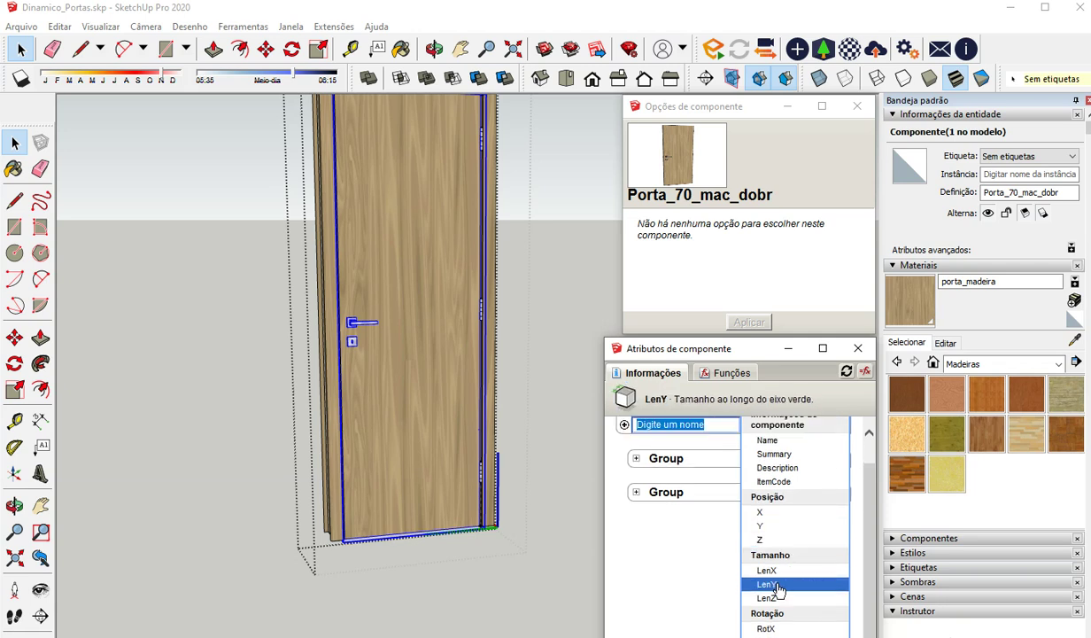
left_click_drag(734, 346, 704, 220)
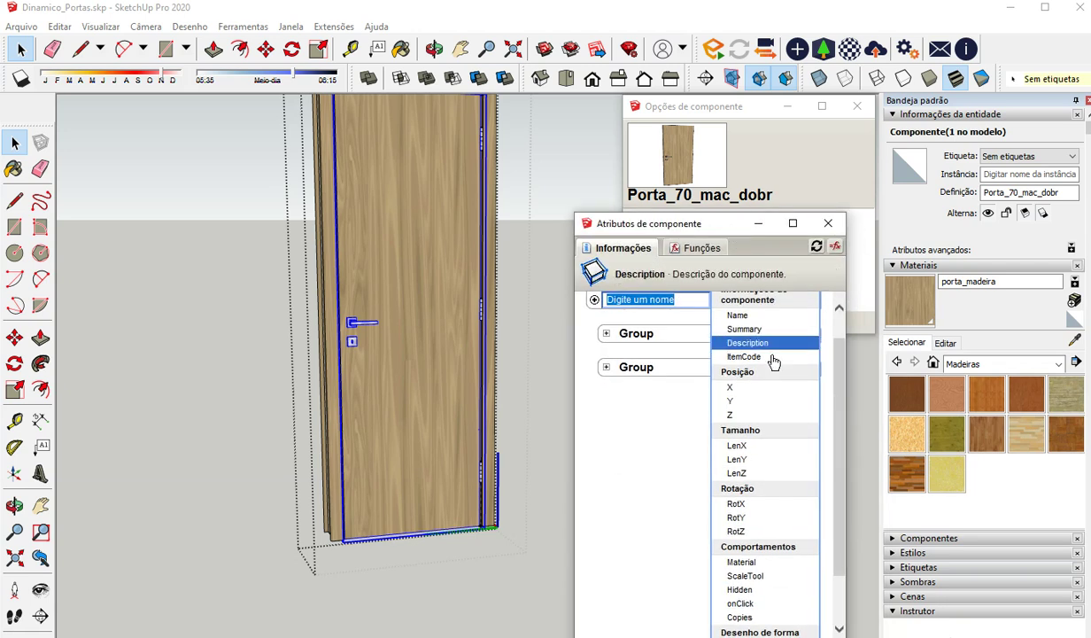
left_click(739, 531)
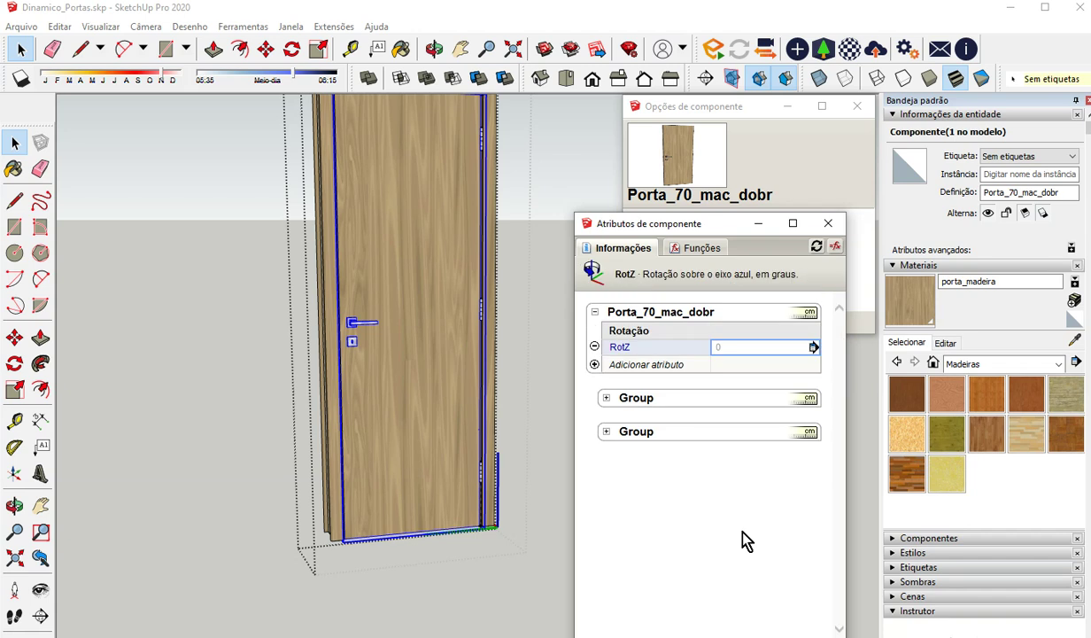
Set the door leaf's RotZ to 90 degrees and examine how its lower hinge lines up with the frame
left_click(719, 349)
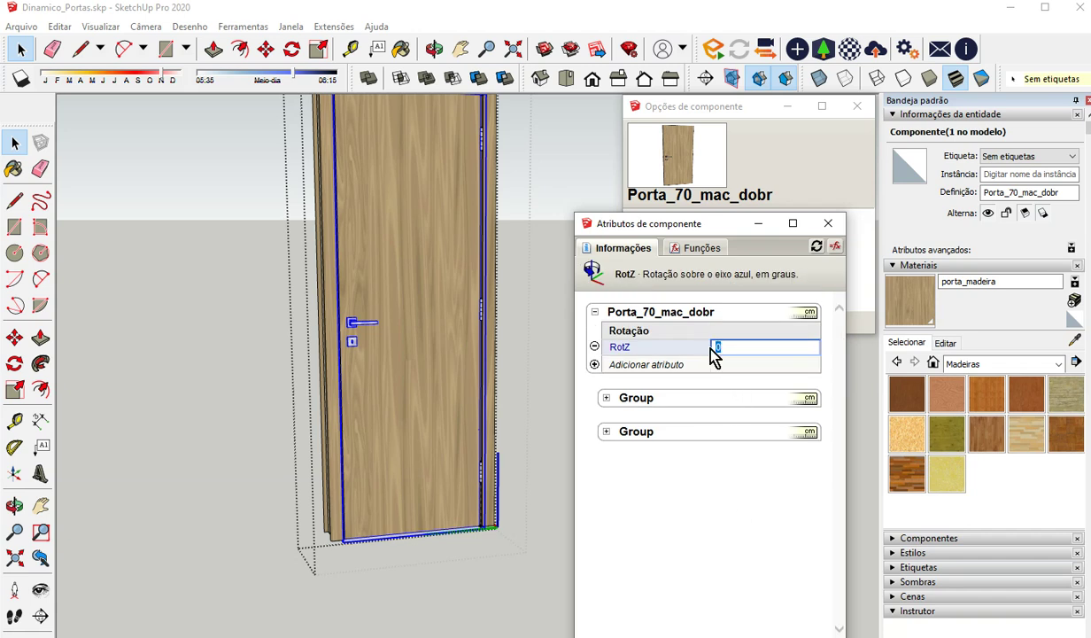
type("90")
key("Return")
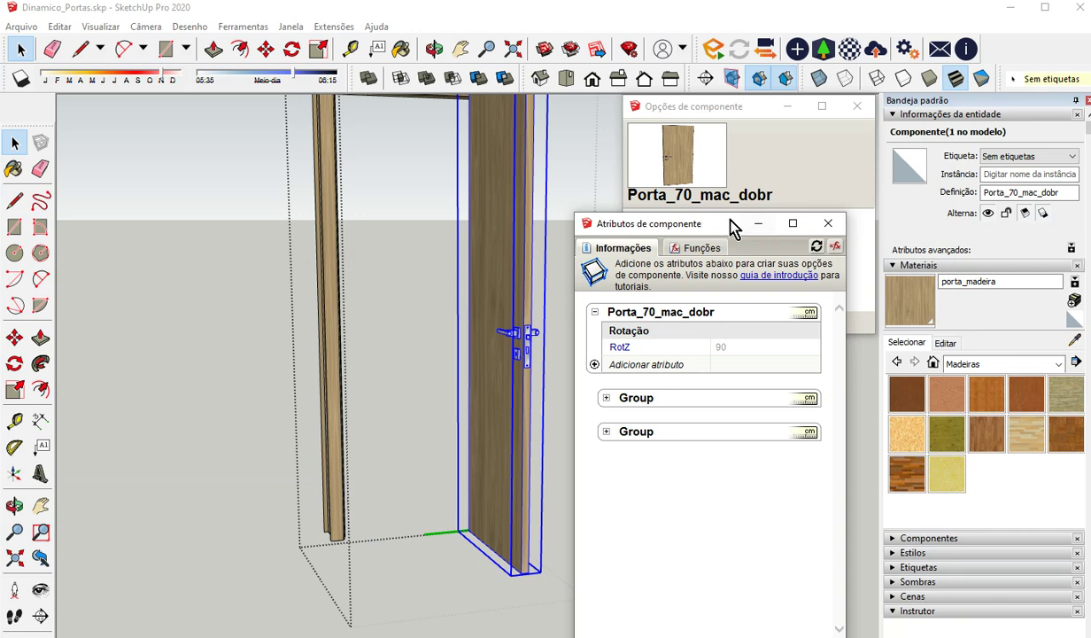
left_click_drag(720, 228, 781, 321)
middle_click_drag(505, 381, 64, 449)
scroll(526, 550, "up", 5)
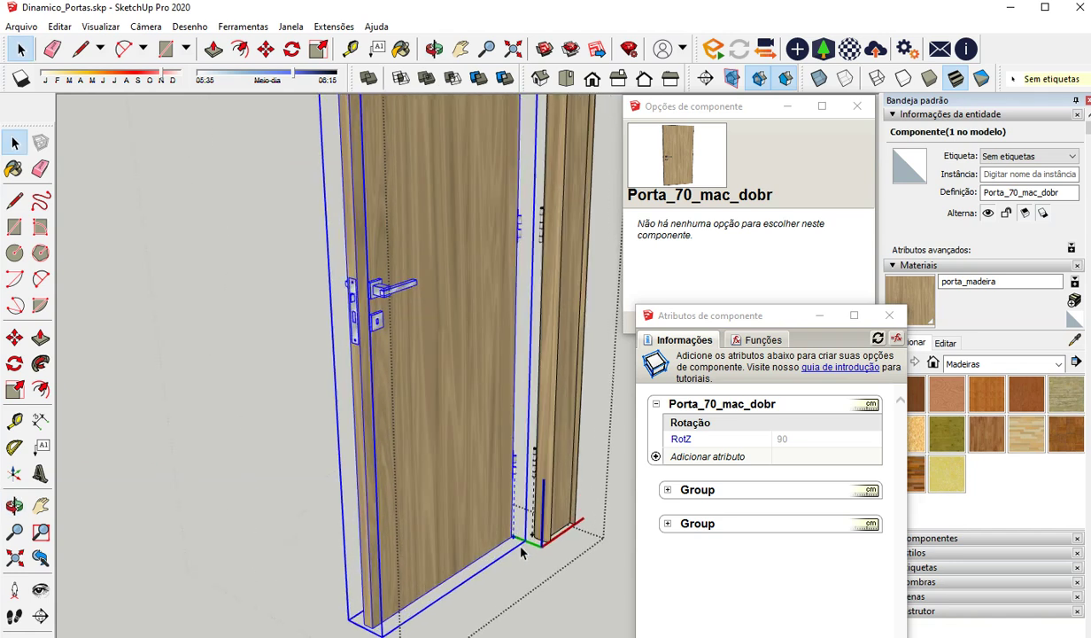
scroll(522, 542, "up", 4)
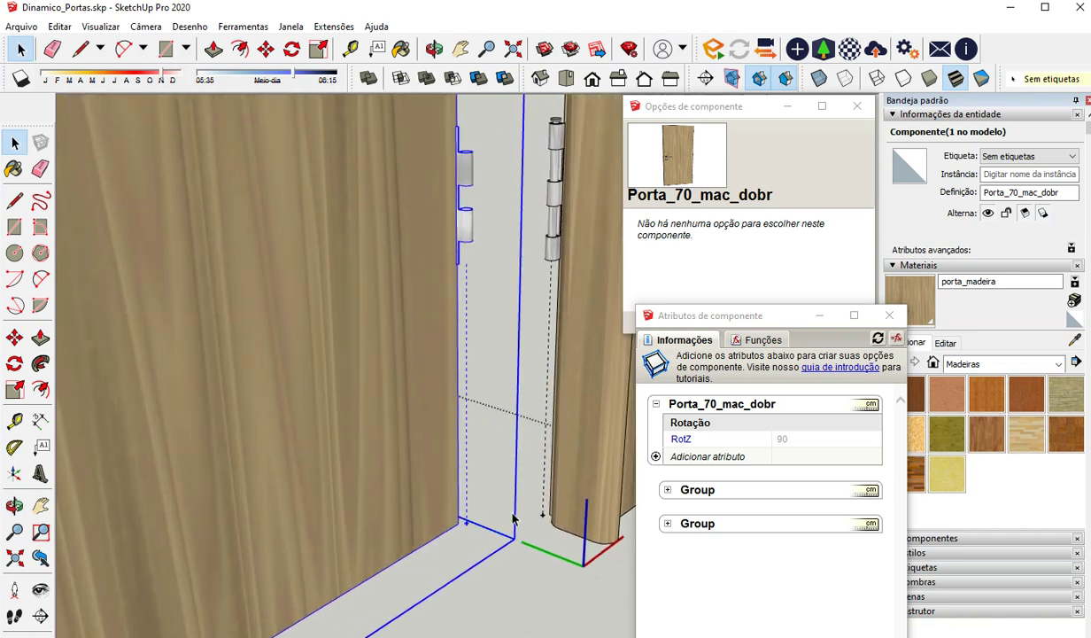
scroll(520, 520, "down", 6)
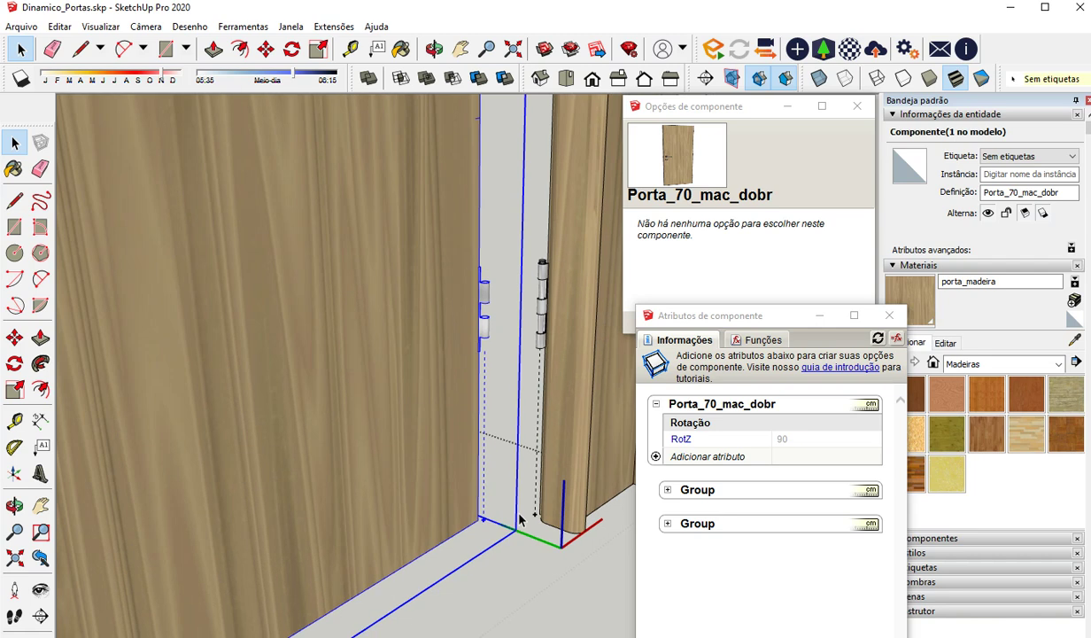
middle_click_drag(524, 521, 520, 543)
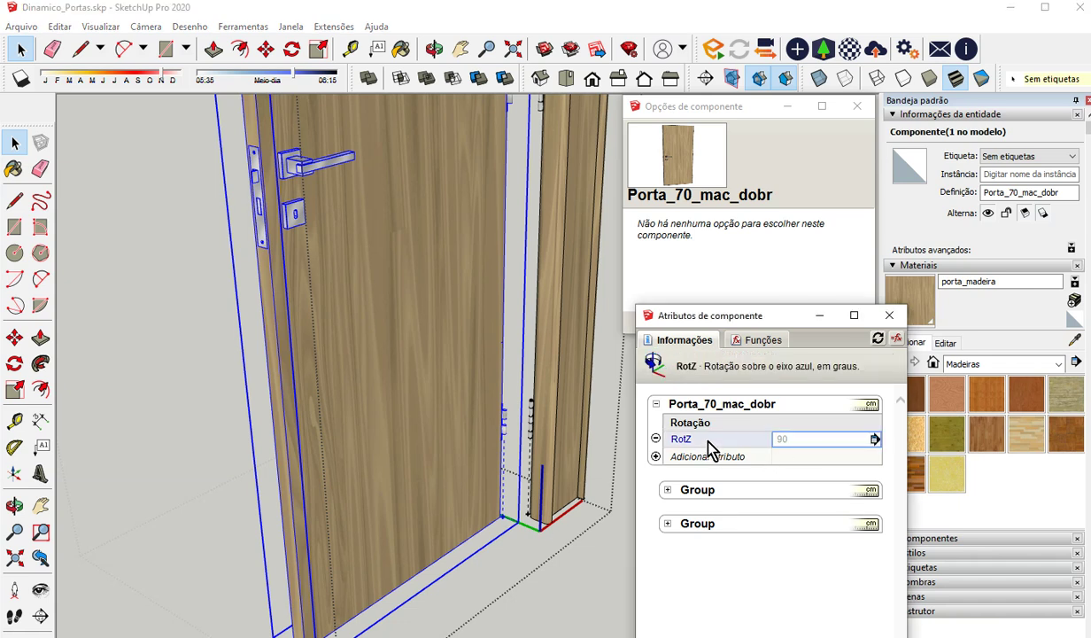
Remove the RotZ attribute from the Porta_70_mac_dobr door leaf and leave the Porta_70_Dinamica component
left_click(656, 439)
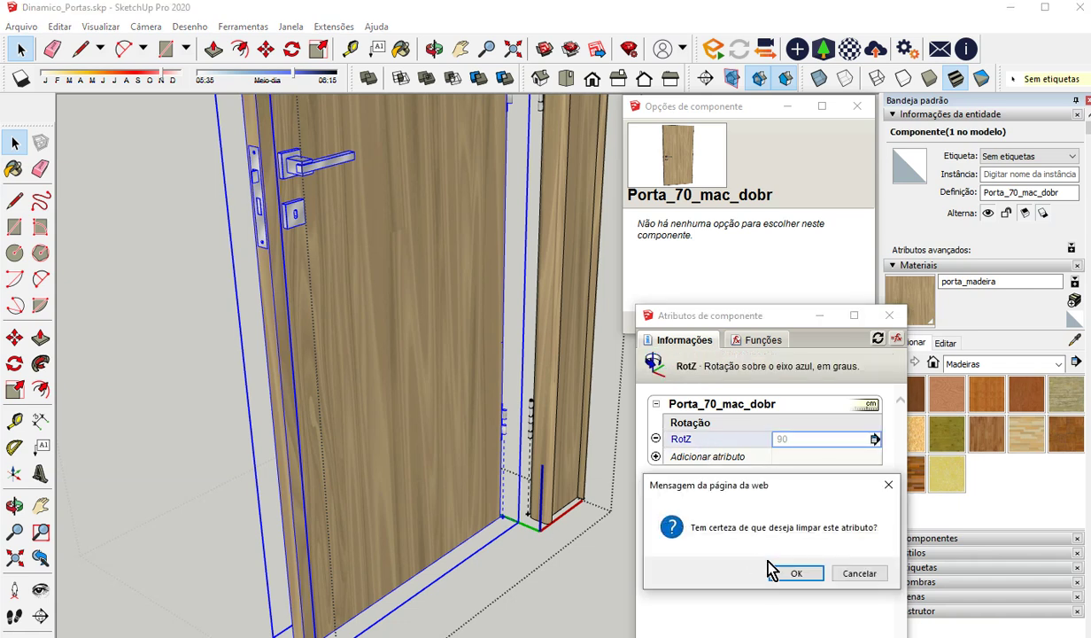
left_click(791, 574)
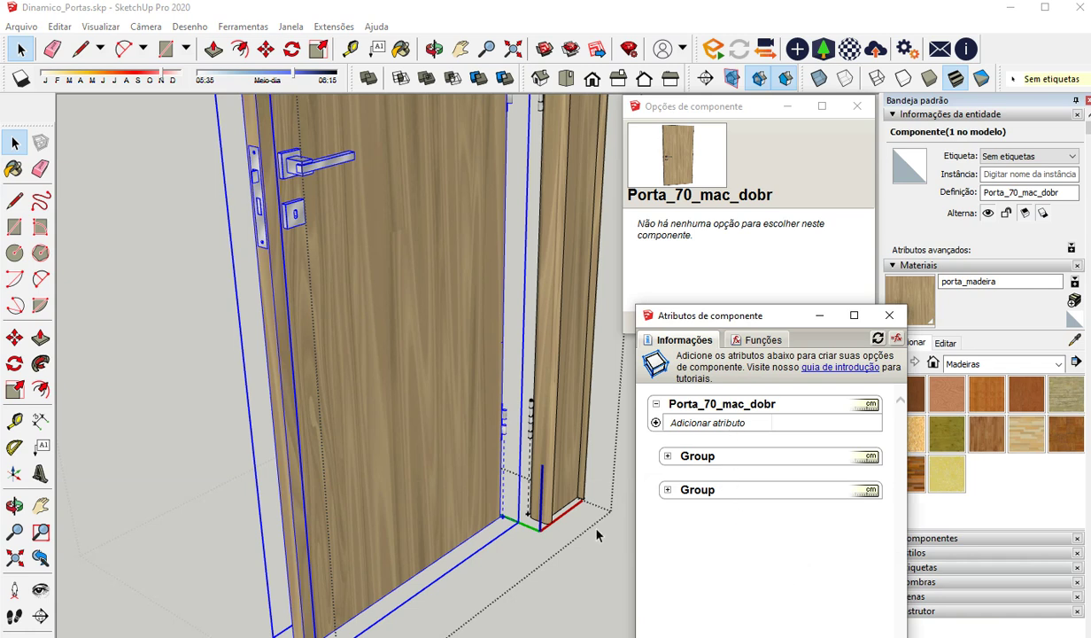
scroll(597, 535, "down", 3)
left_click(578, 589)
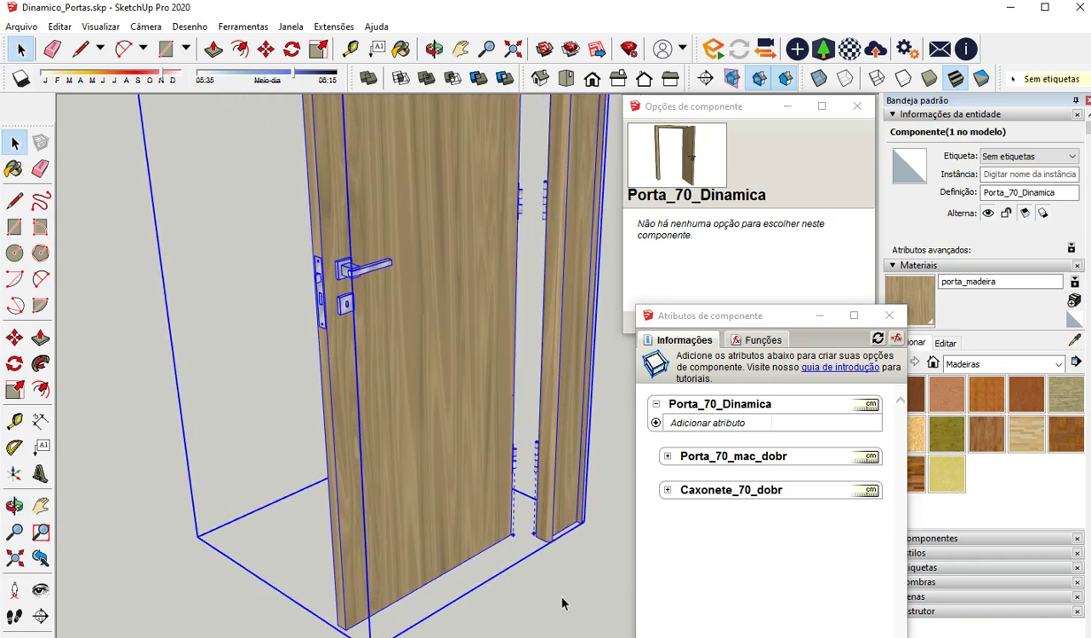
left_click(584, 587)
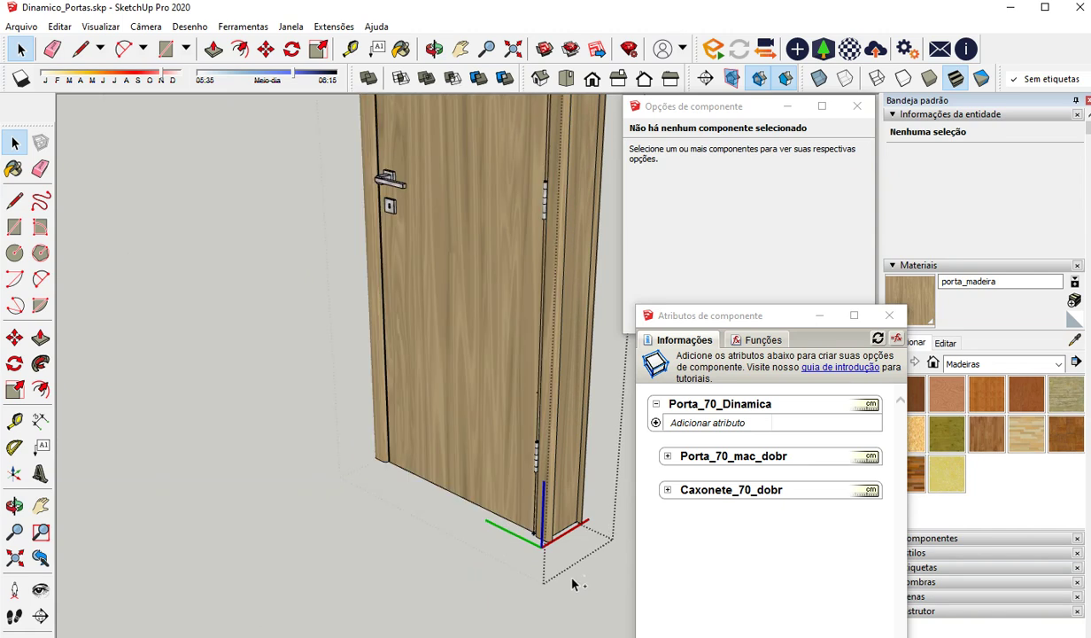
Reopen the closed-door component Porta_70_Dinamica for editing, with the foot of the hinge side in close view
scroll(576, 580, "up", 3)
scroll(529, 476, "up", 1)
middle_click_drag(507, 589, 410, 489)
left_click(363, 372)
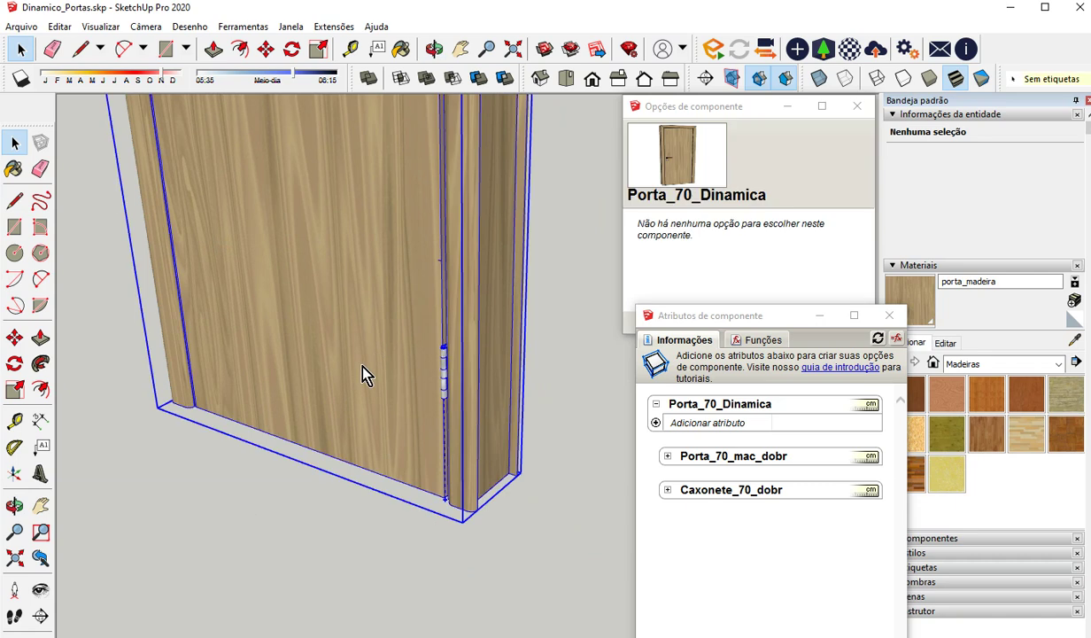
double_click(364, 371)
scroll(450, 517, "up", 2)
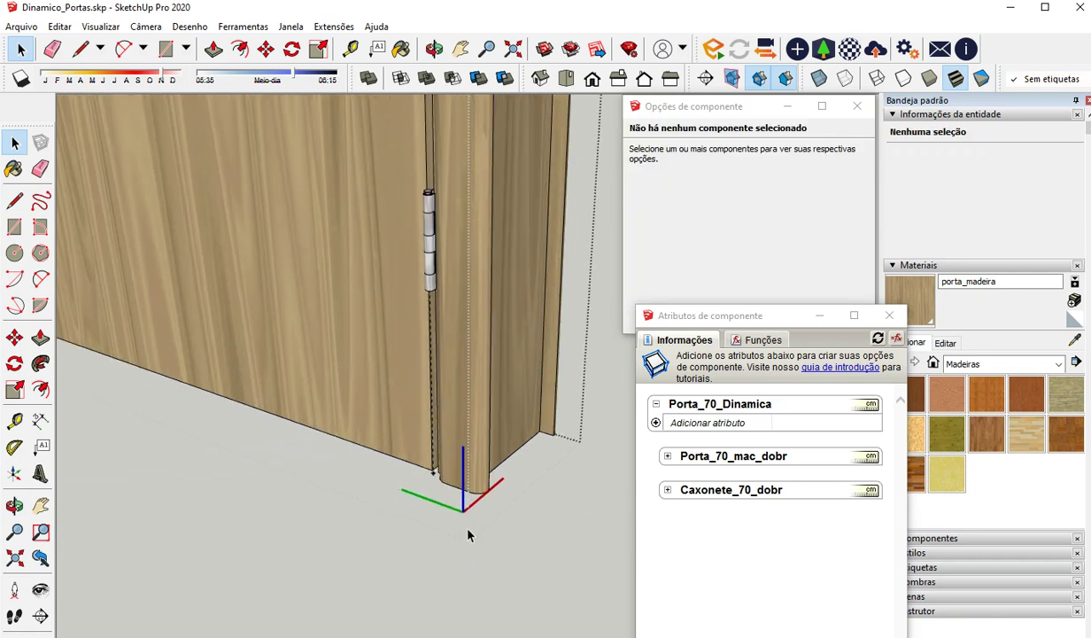
middle_click_drag(452, 514, 349, 518)
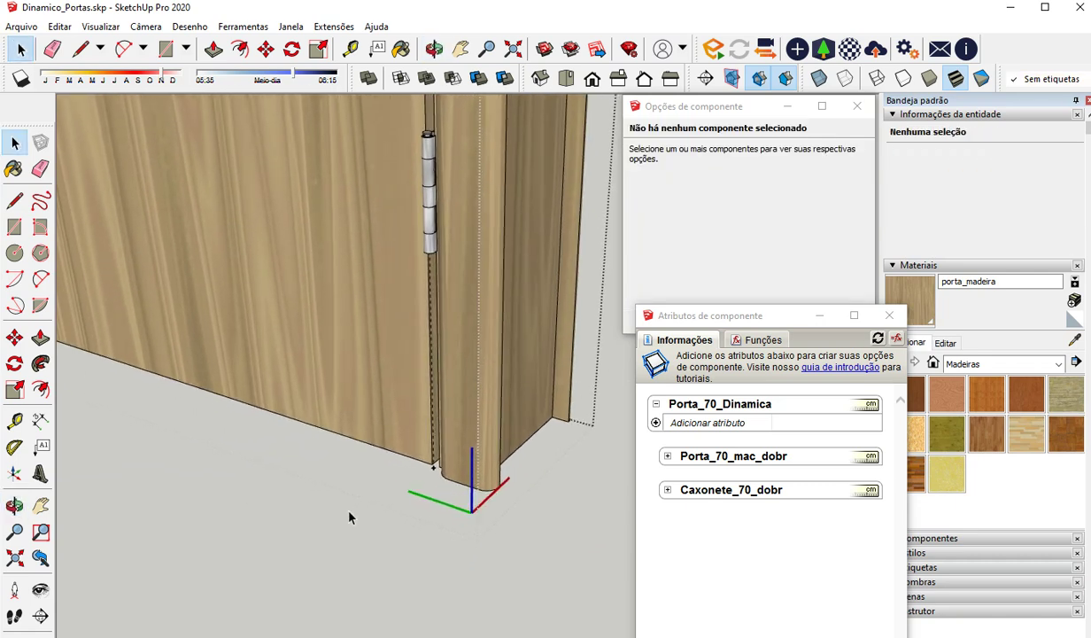
Relocate the Porta_70_Dinamica axes to the lower end of the dashed hinge line, and accept updating the component axes
left_click(15, 476)
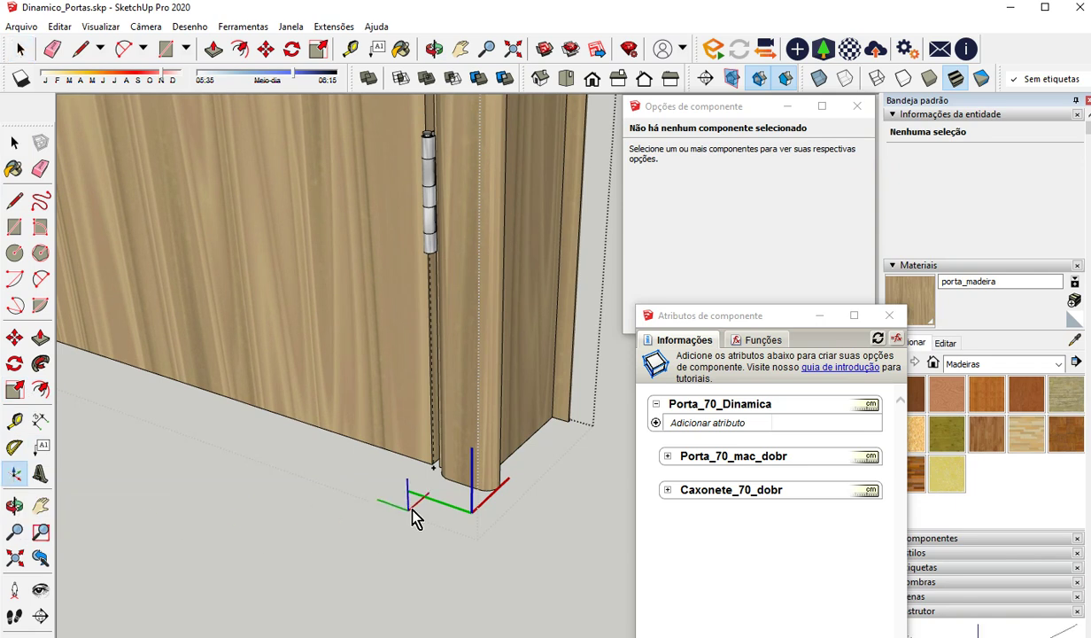
scroll(434, 488, "up", 3)
scroll(431, 485, "up", 2)
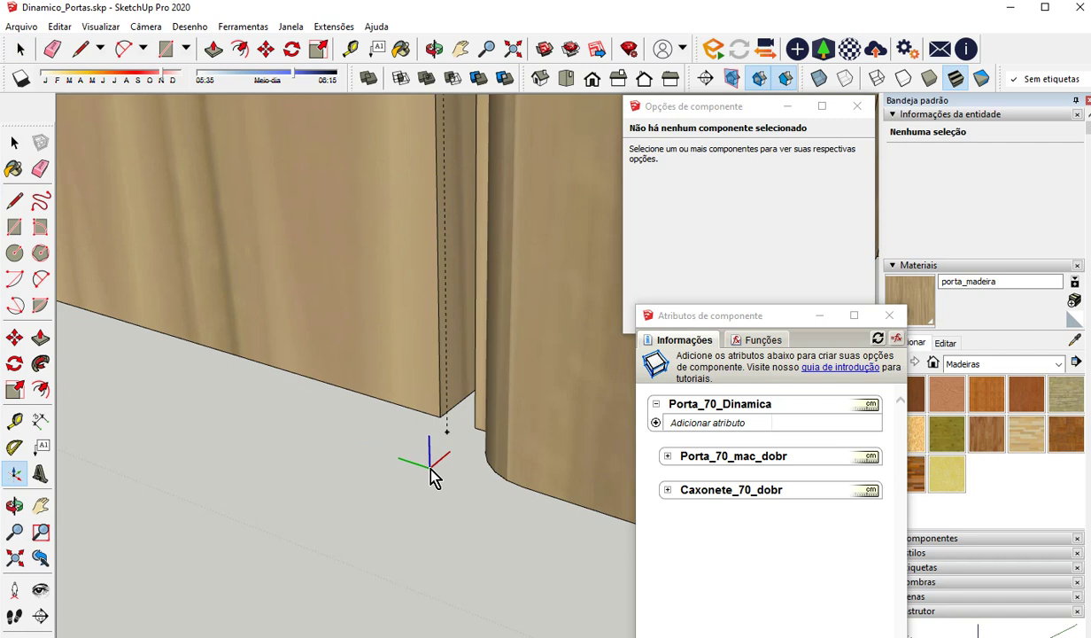
left_click(451, 428)
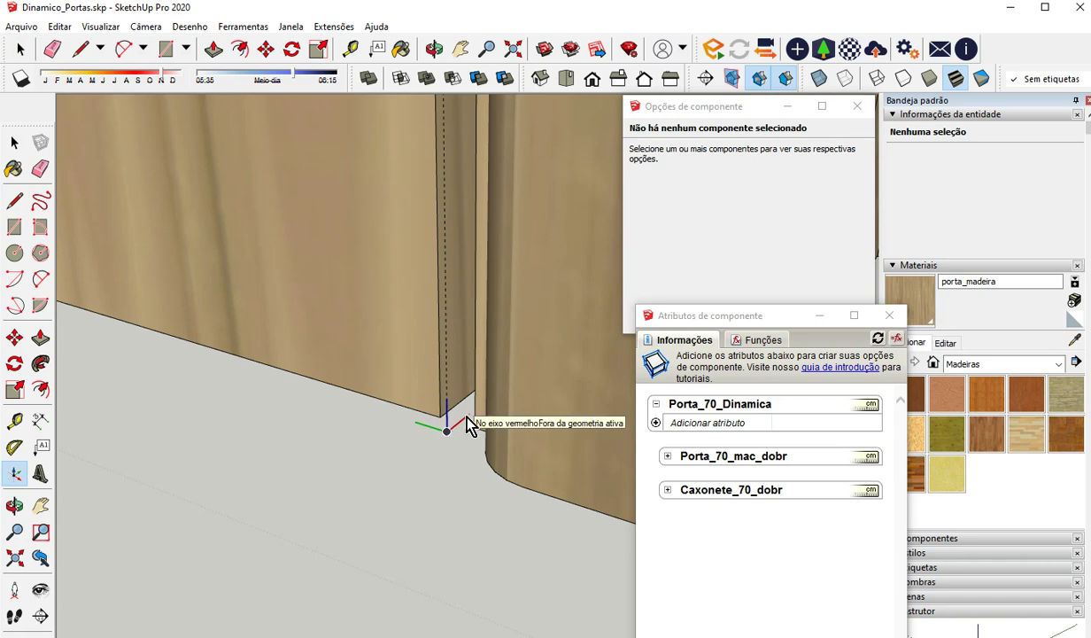
left_click(466, 418)
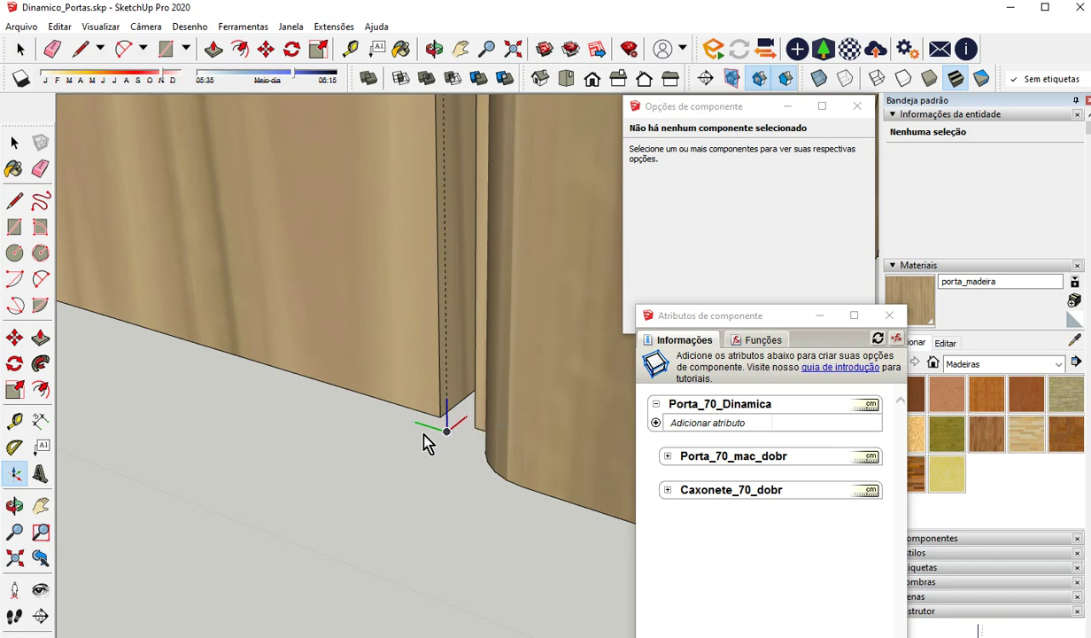
left_click(269, 383)
scroll(271, 385, "down", 3)
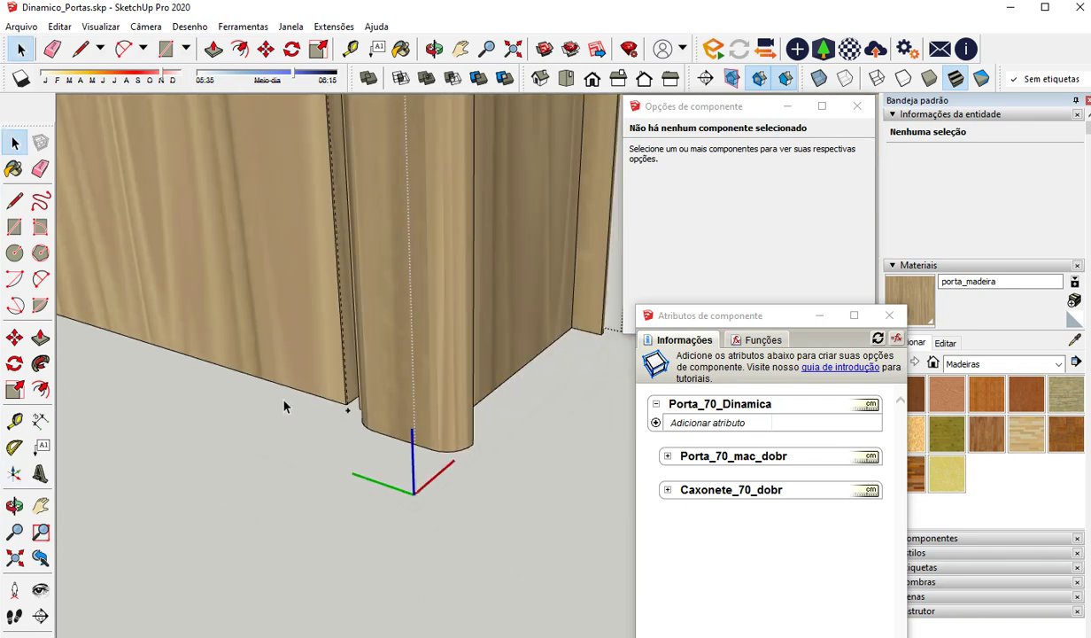
left_click(264, 538)
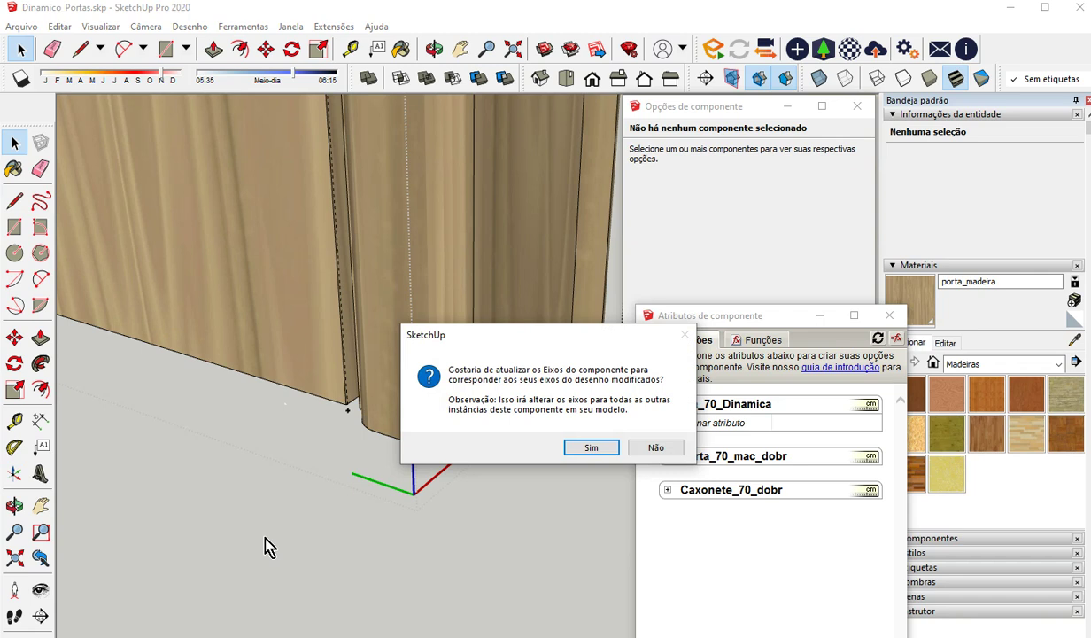
left_click(591, 447)
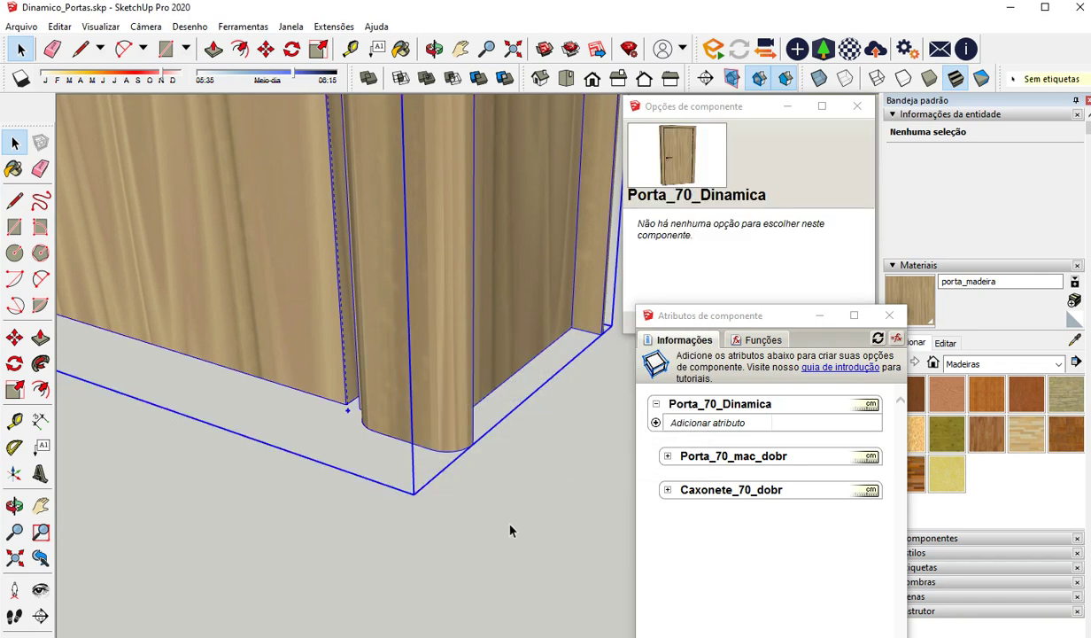
Reopen Porta_70_Dinamica for editing and examine its axes origin at the base of the hinge line
scroll(451, 504, "up", 4)
double_click(336, 352)
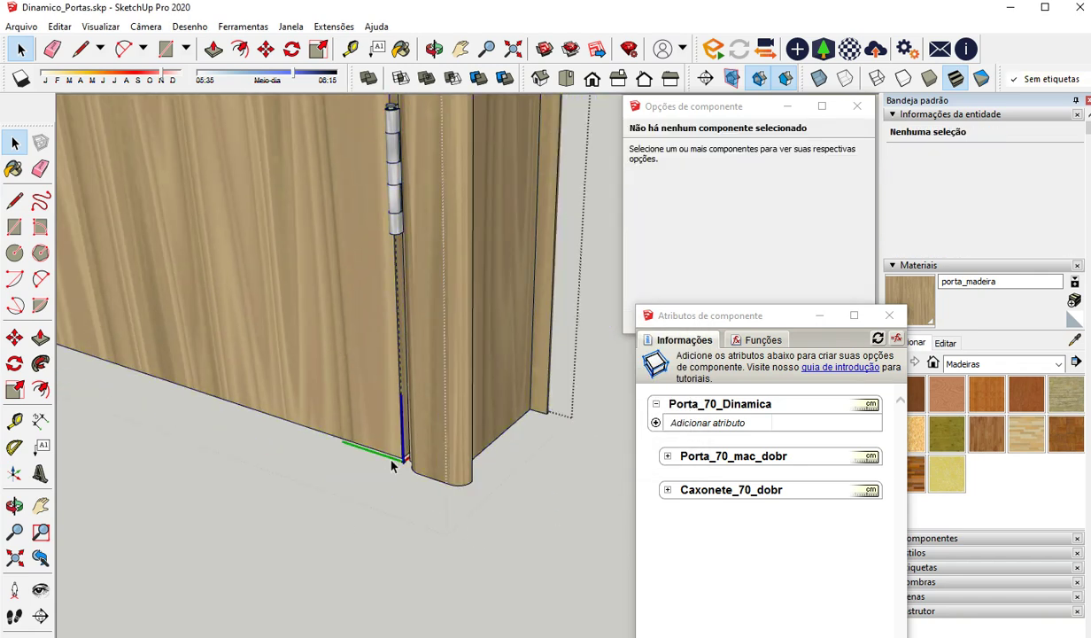
scroll(404, 467, "up", 3)
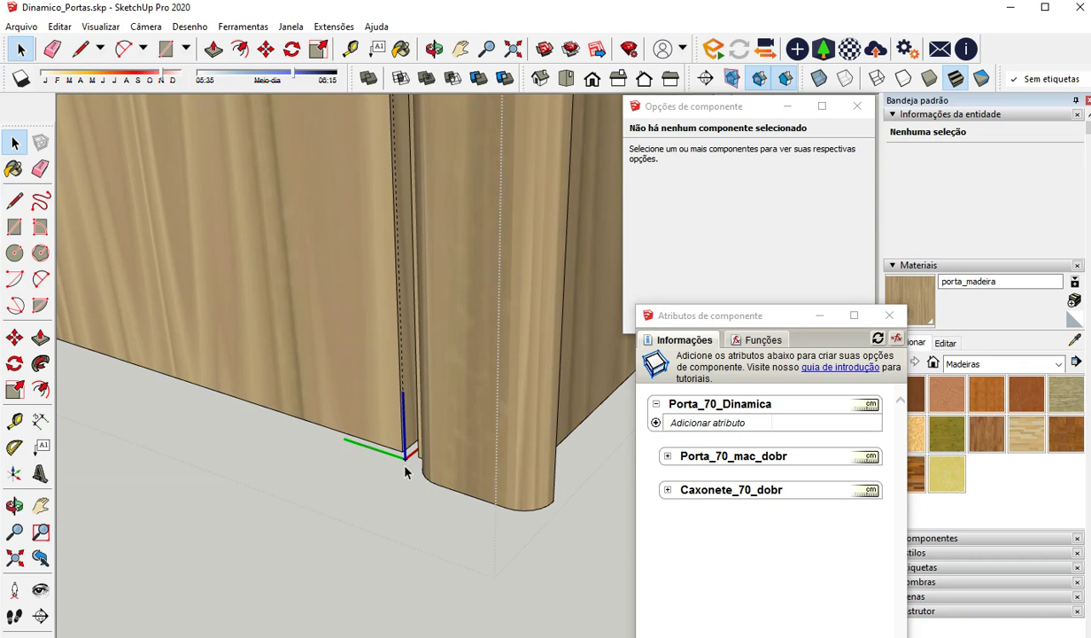
scroll(404, 472, "up", 2)
scroll(389, 451, "down", 4)
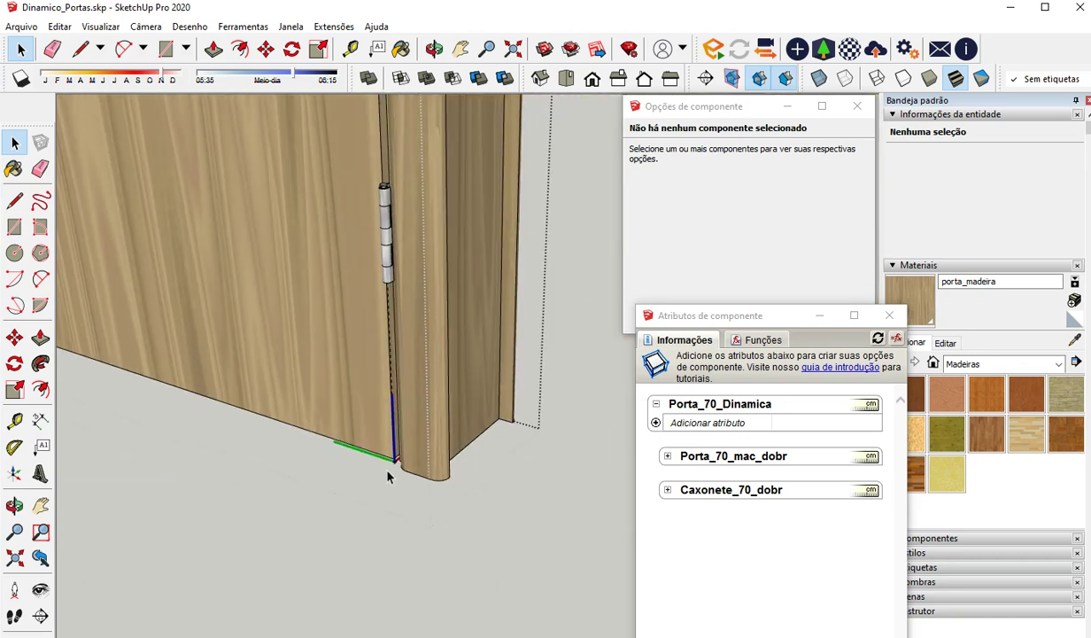
middle_click_drag(347, 459, 365, 479)
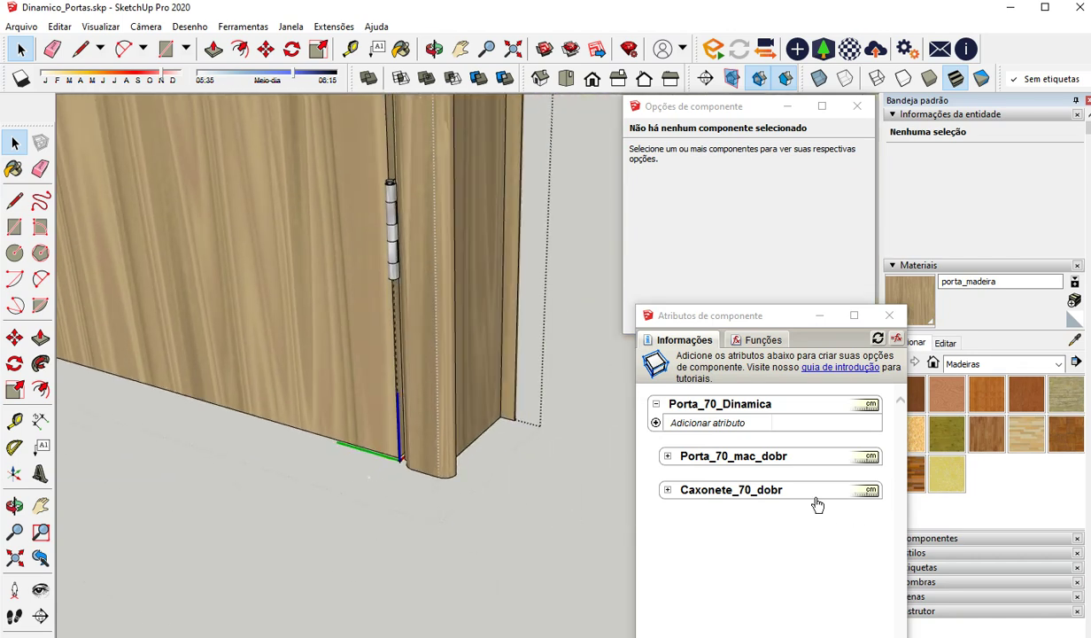
Test the Porta_70_mac_dobr door leaf with RotZ set to 90 degrees, and undo the rotation
left_click(666, 455)
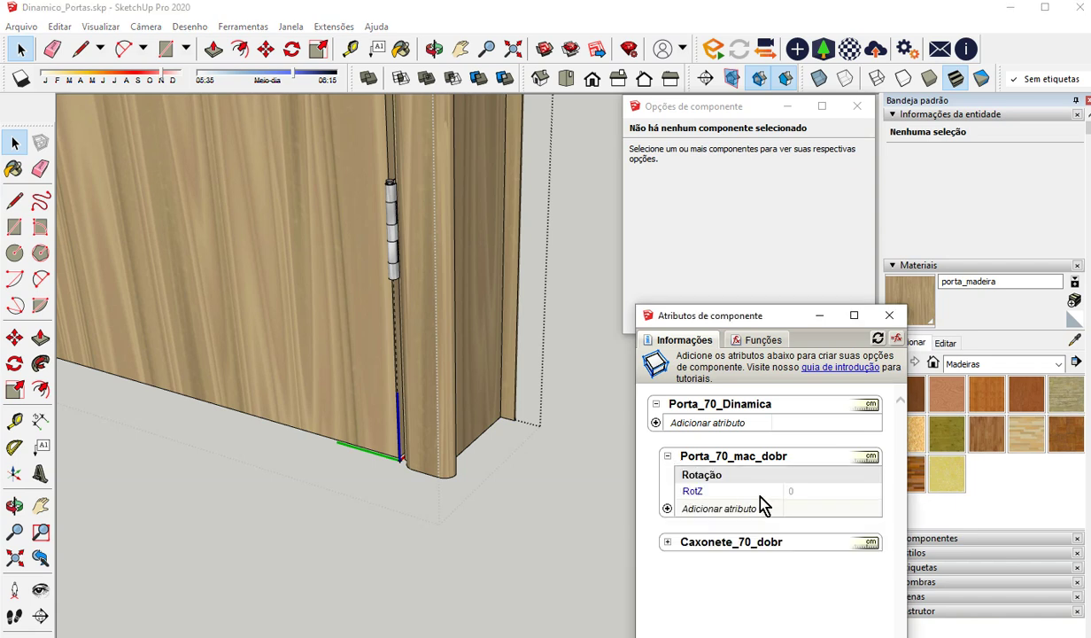
left_click(792, 491)
double_click(803, 492)
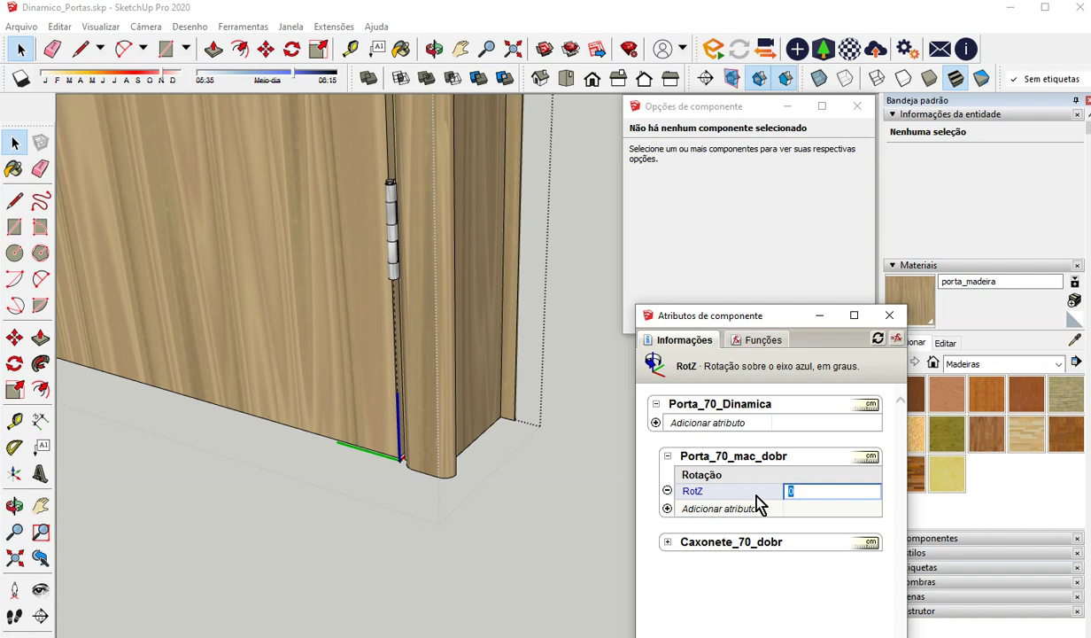
key("Return")
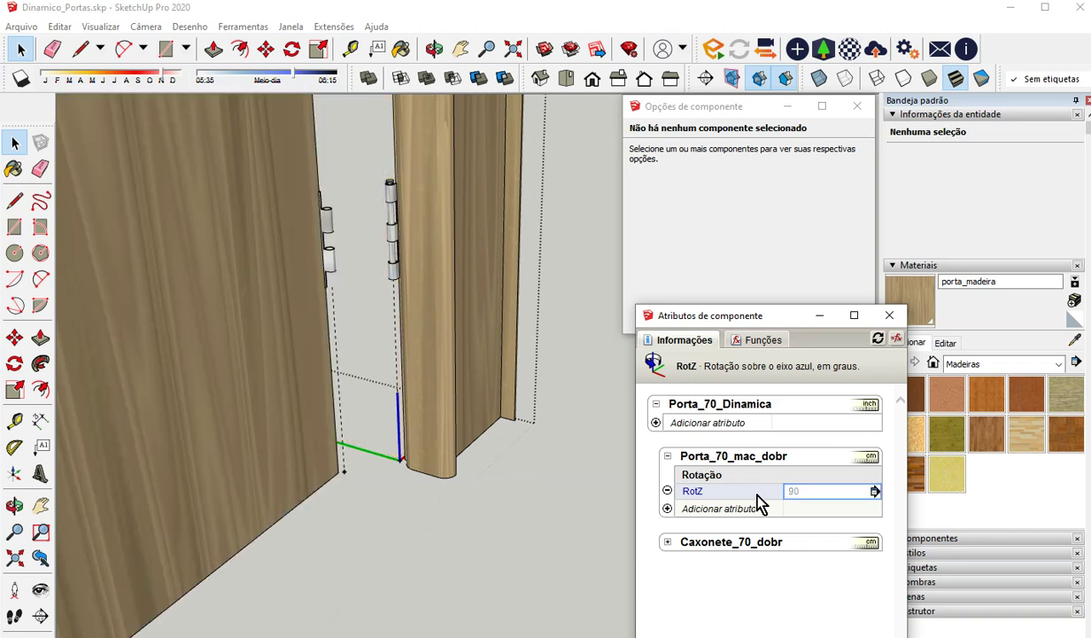
middle_click_drag(377, 480, 392, 509)
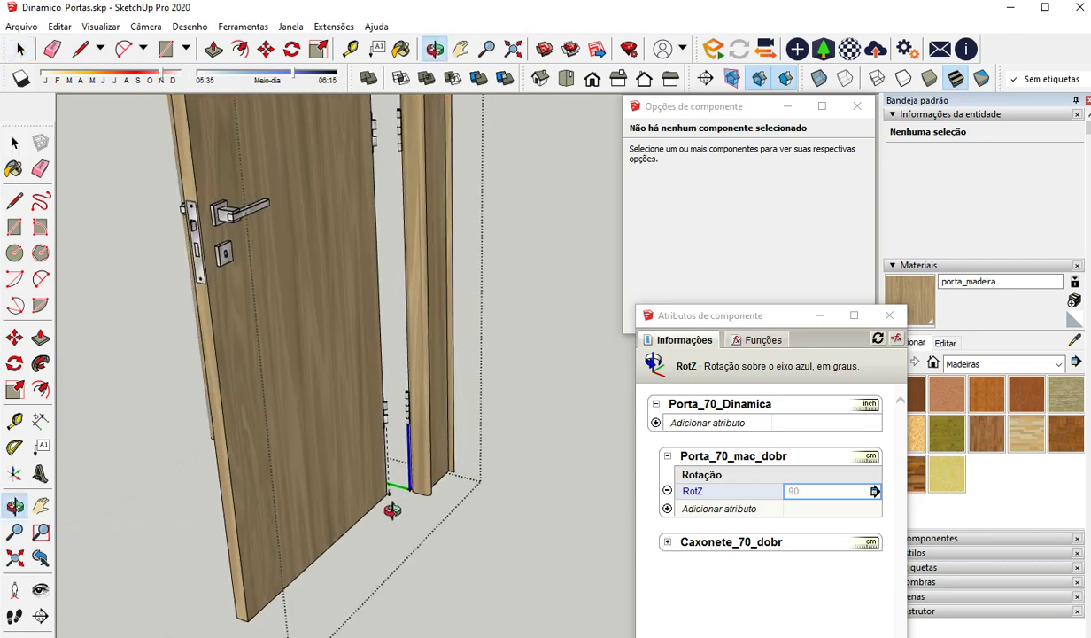
key("ctrl+z")
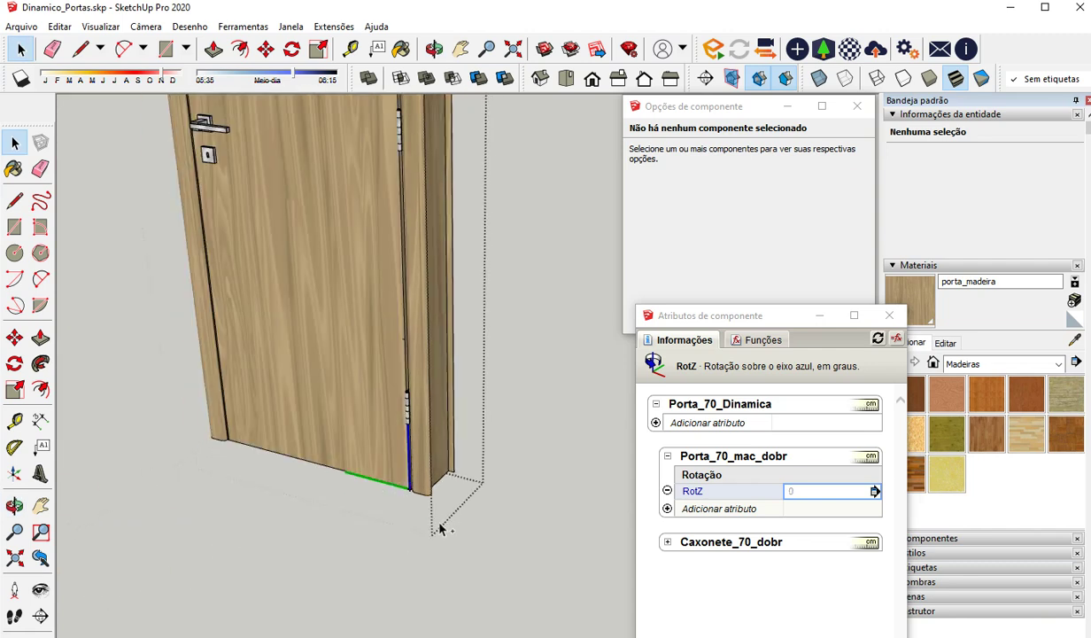
scroll(430, 492, "up", 2)
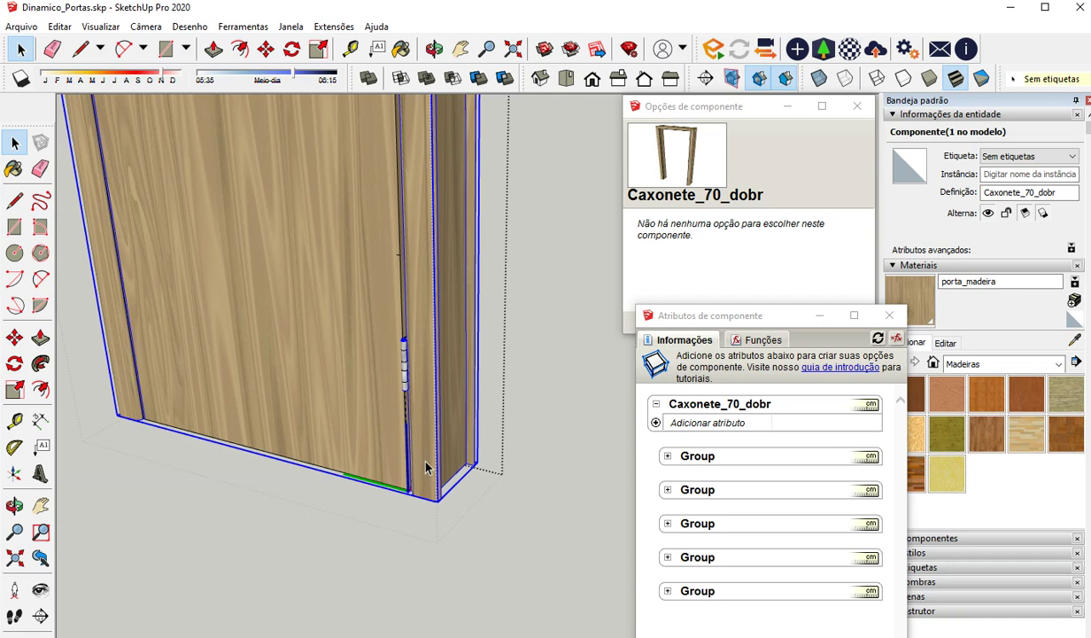
Relocate the axes of the door frame Caxonete_70_dobr to the guide point at the base of the hinge line, and accept updating the component axes
key("Delete")
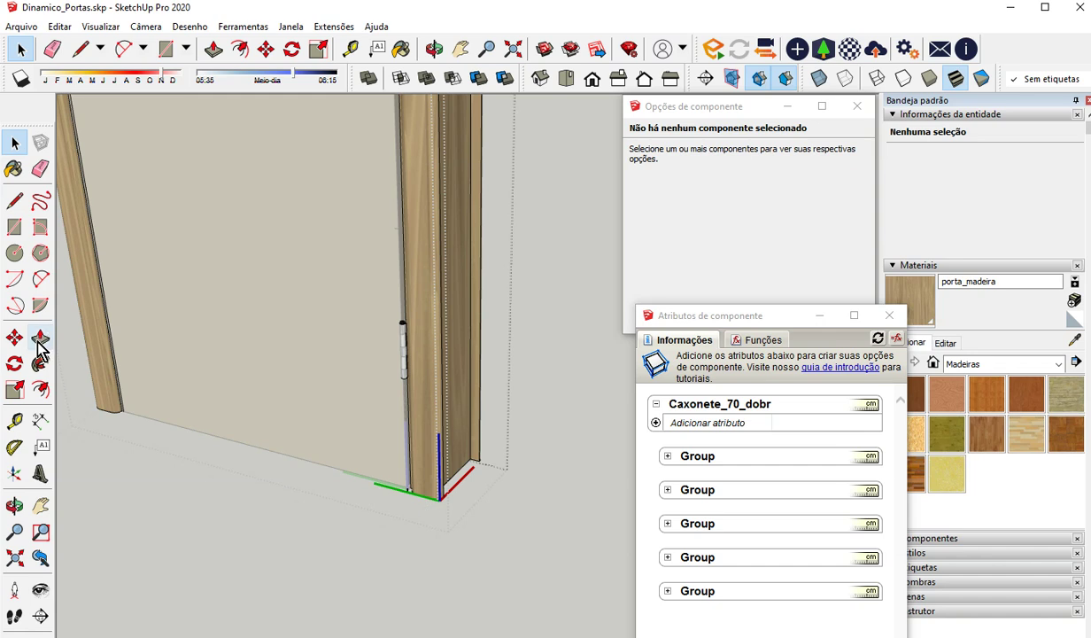
left_click(14, 476)
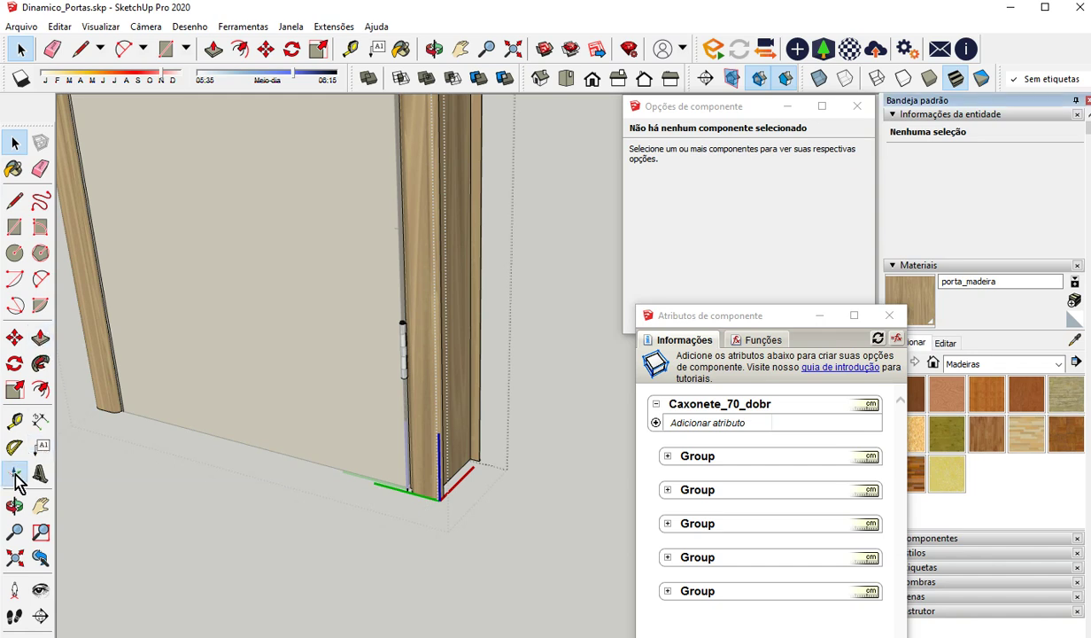
scroll(408, 496, "up", 4)
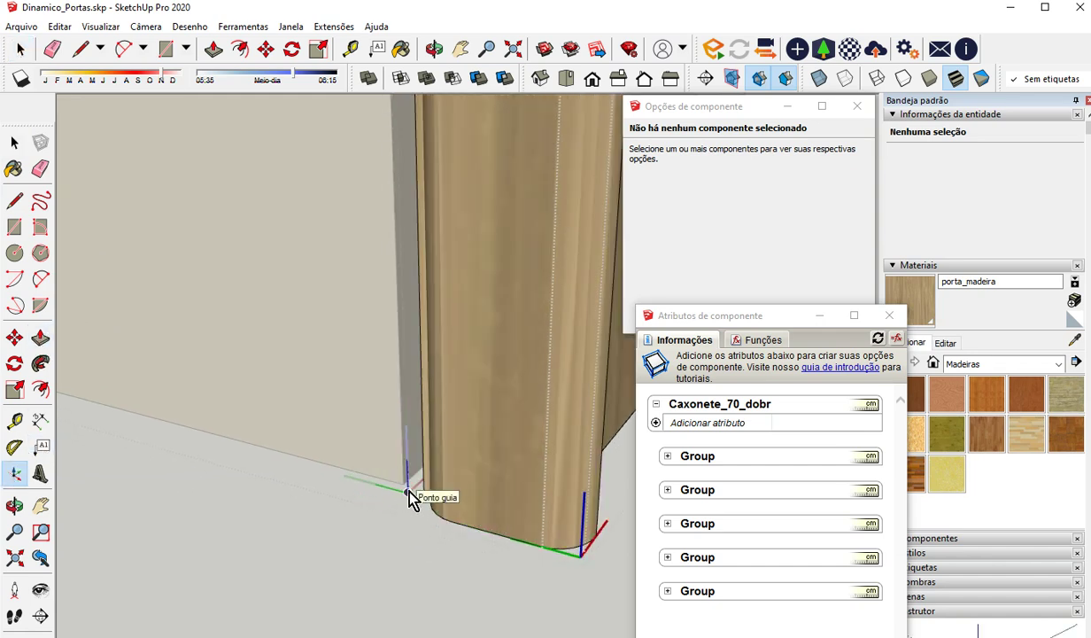
scroll(403, 500, "up", 2)
left_click(407, 495)
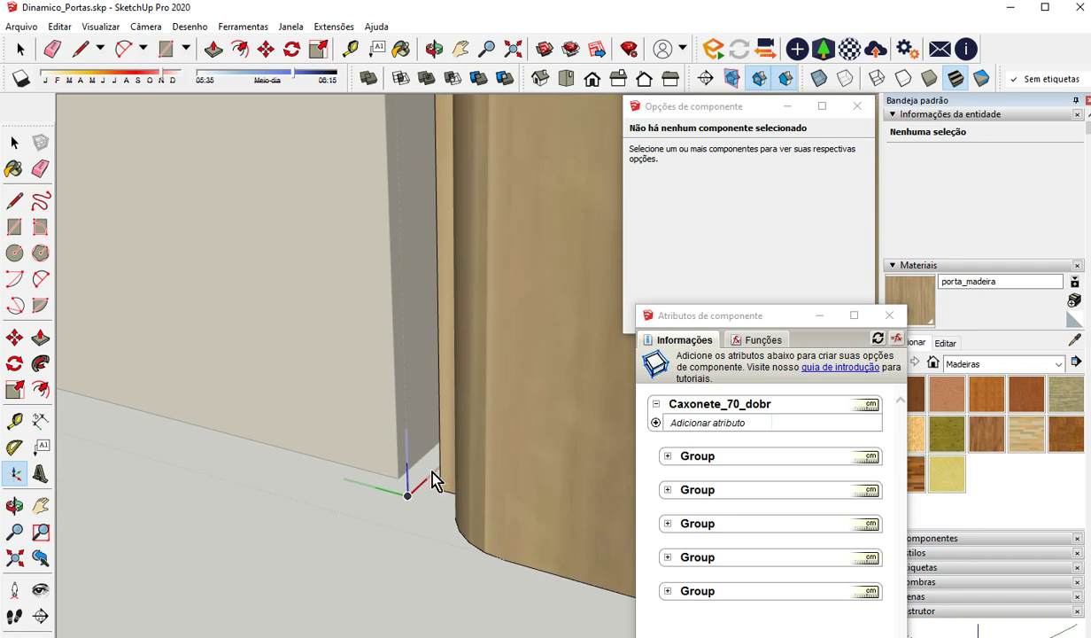
left_click(432, 478)
left_click(329, 476)
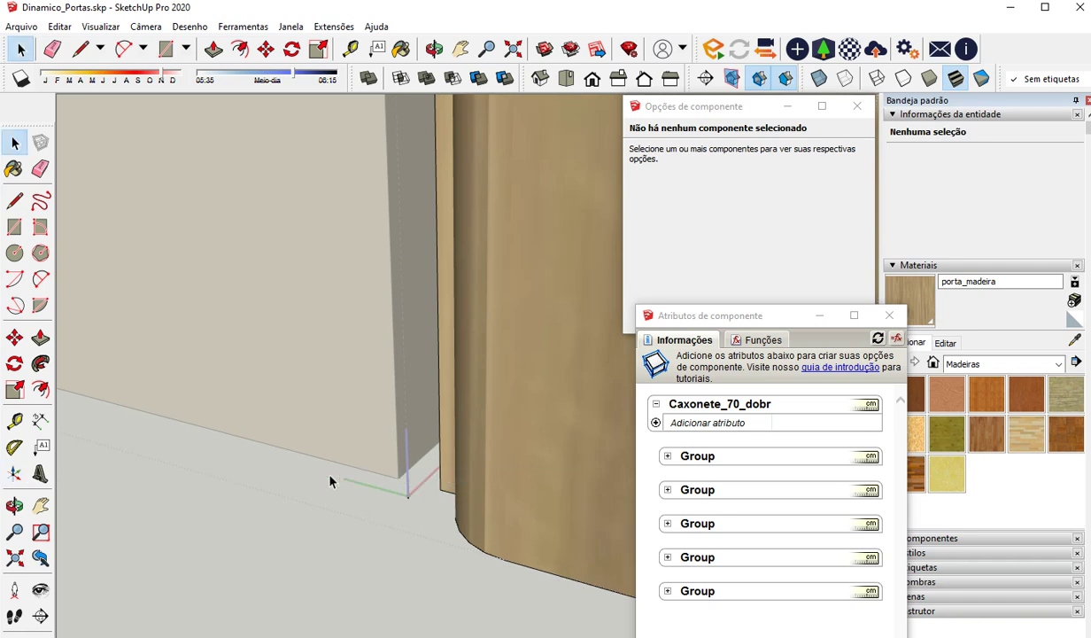
scroll(330, 476, "down", 4)
left_click(402, 635)
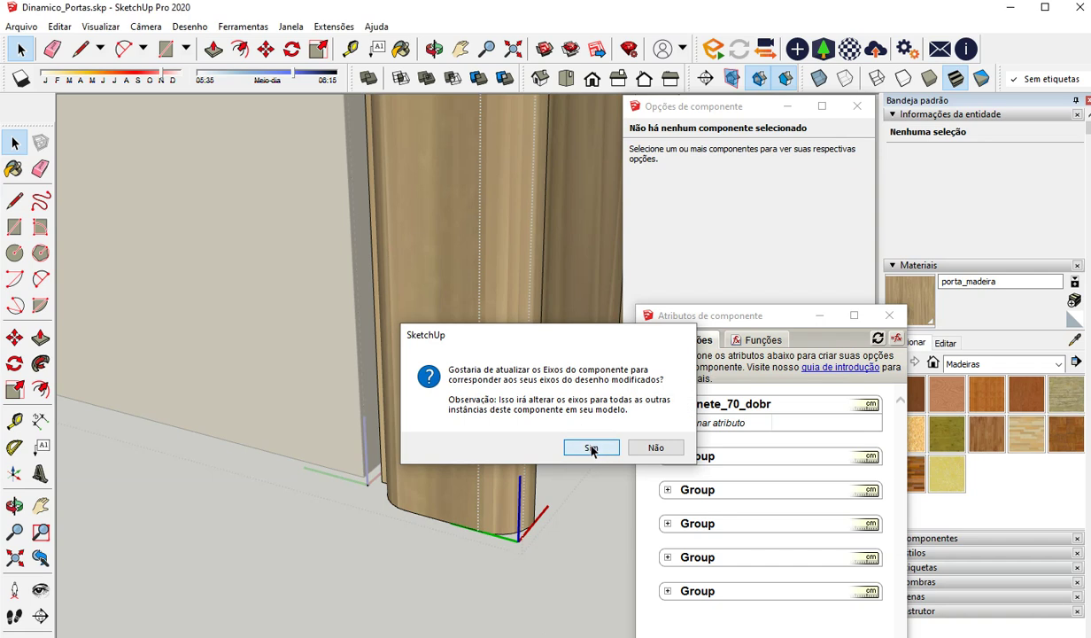
left_click(591, 446)
Open the door leaf Porta_70_mac_dobr, examine where its axes origin sits relative to the hinge line, and leave component editing
scroll(451, 502, "up", 2)
scroll(451, 503, "down", 5)
middle_click_drag(450, 503, 345, 494)
scroll(450, 512, "down", 2)
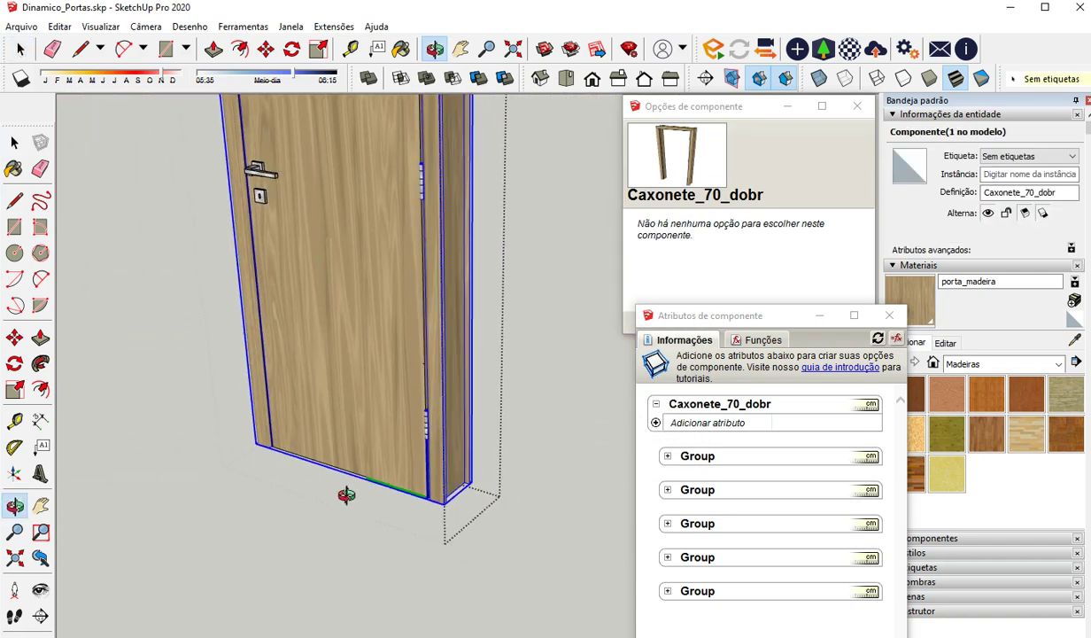
scroll(412, 495, "up", 3)
scroll(414, 496, "down", 3)
scroll(438, 455, "up", 1)
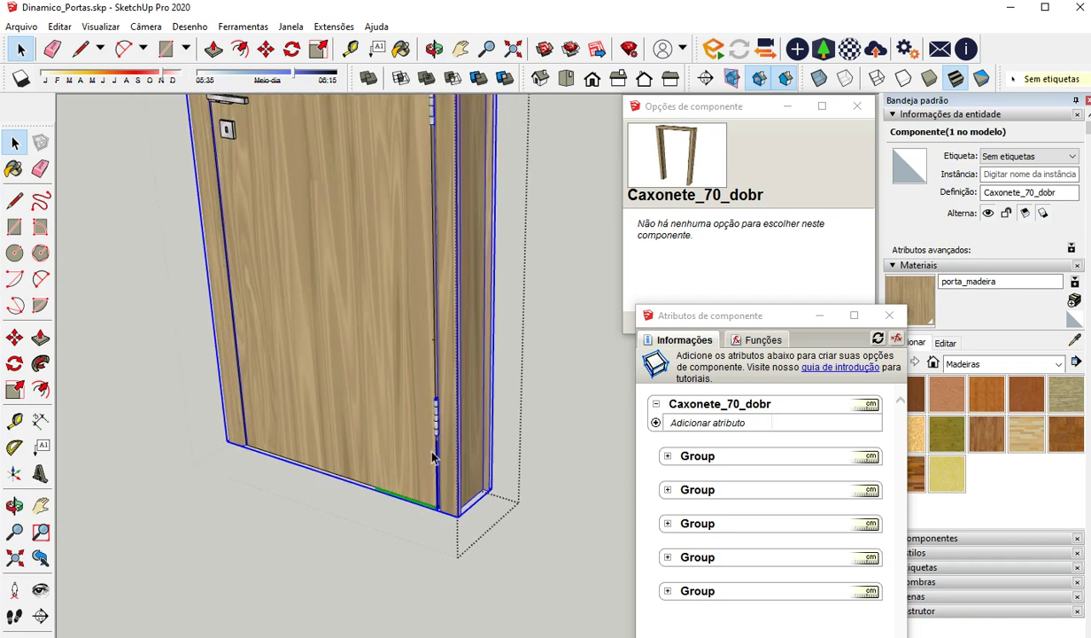
double_click(371, 368)
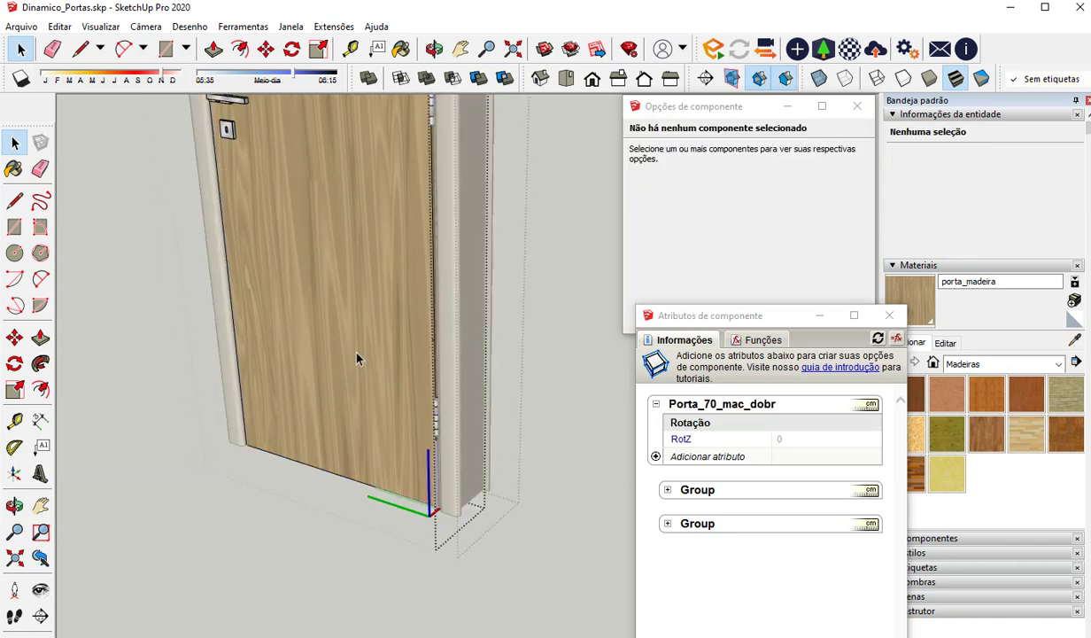
left_click(382, 394)
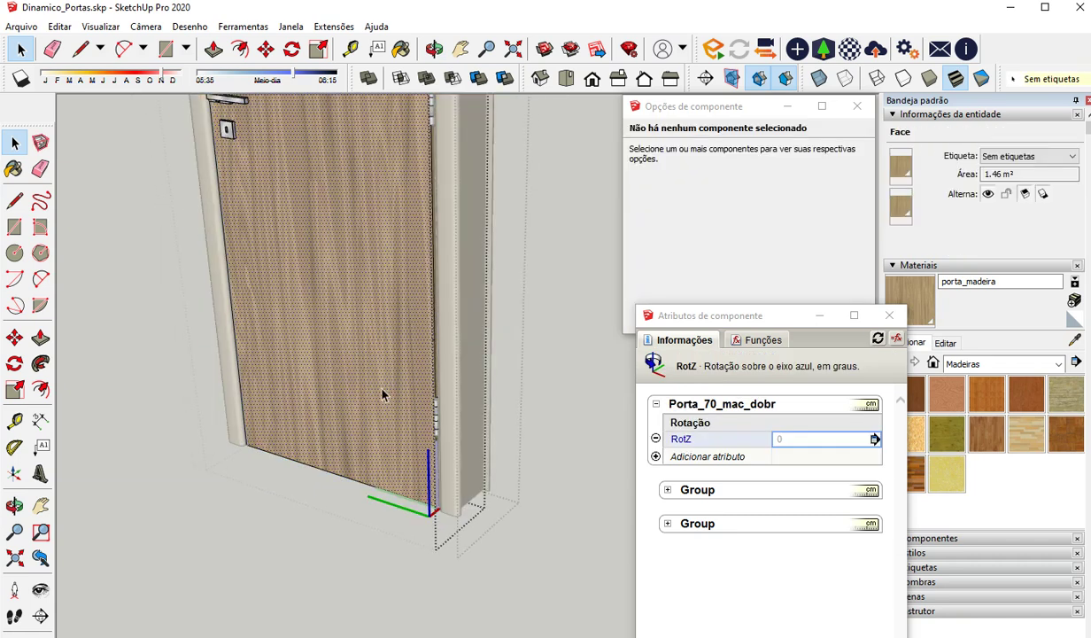
left_click(546, 382)
left_click(589, 370)
left_click(579, 367)
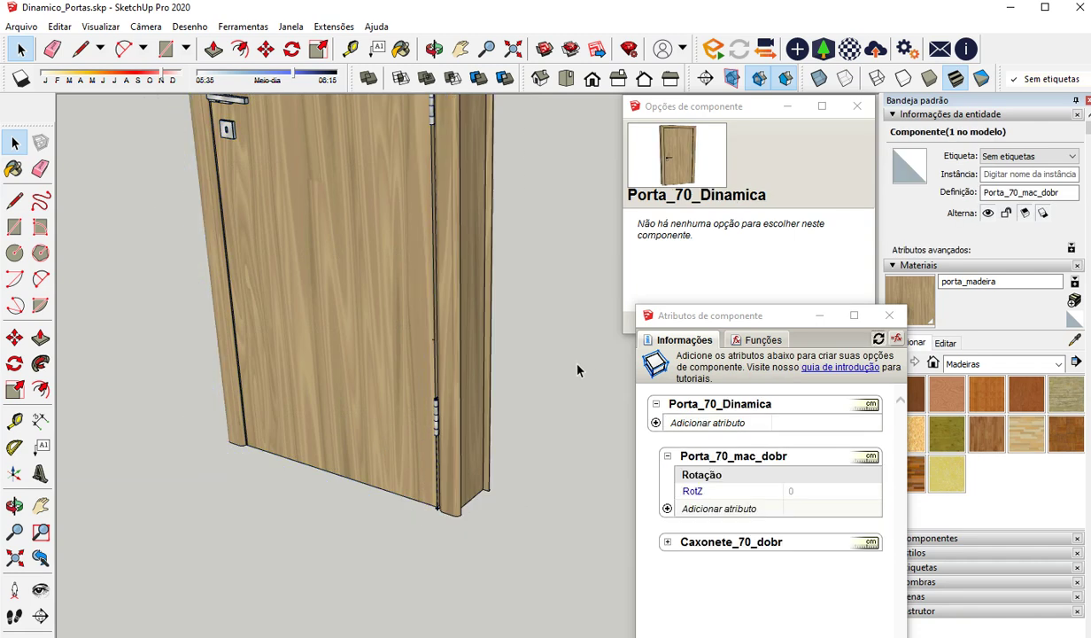
Relocate the axes of the door leaf Porta_70_mac_dobr to the guide point at the base of its hinge line, and accept updating the component axes
double_click(457, 436)
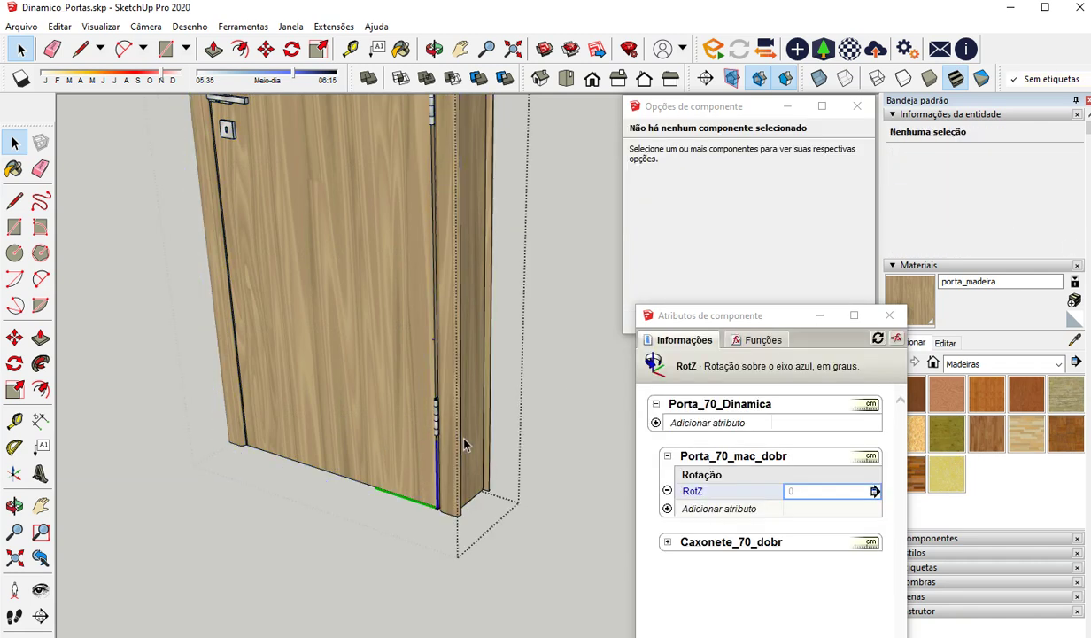
left_click(470, 436)
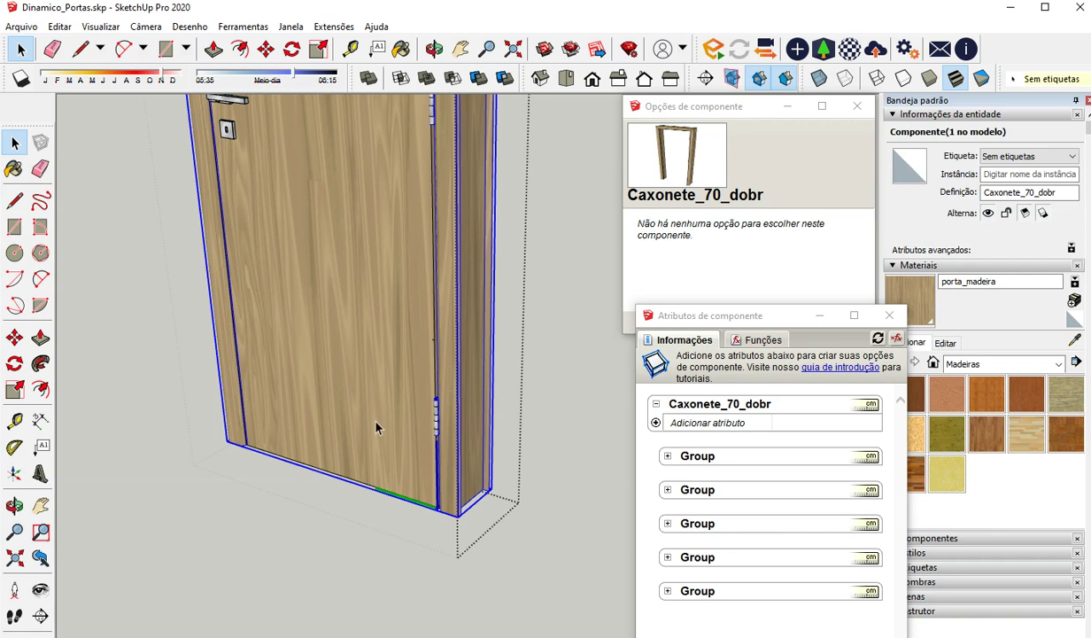
left_click(365, 412)
double_click(358, 392)
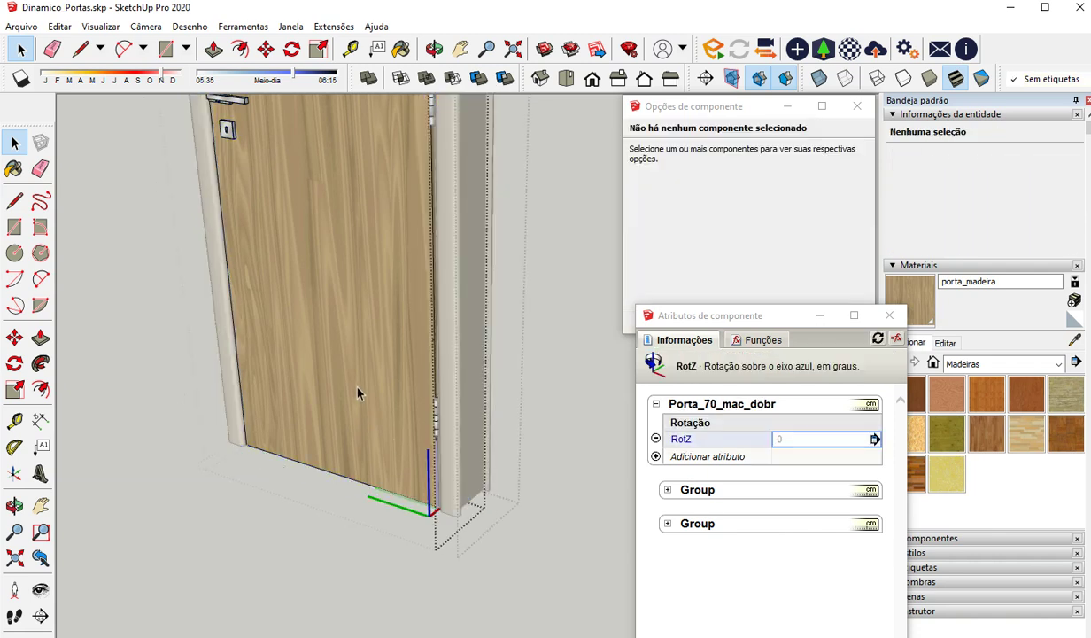
middle_click_drag(362, 414, 263, 508)
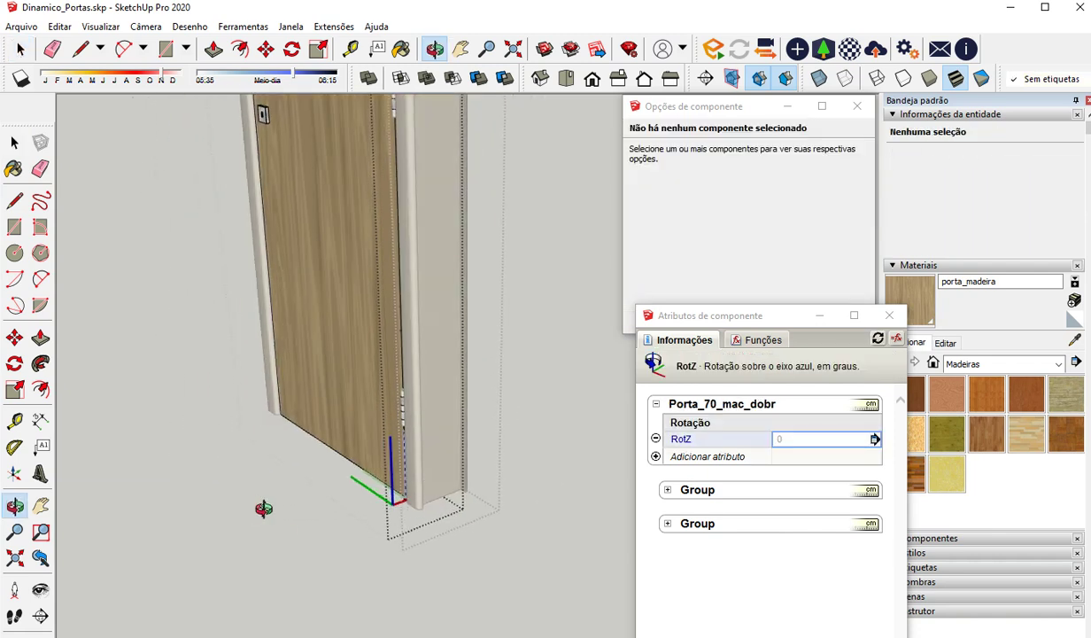
scroll(395, 486, "up", 8)
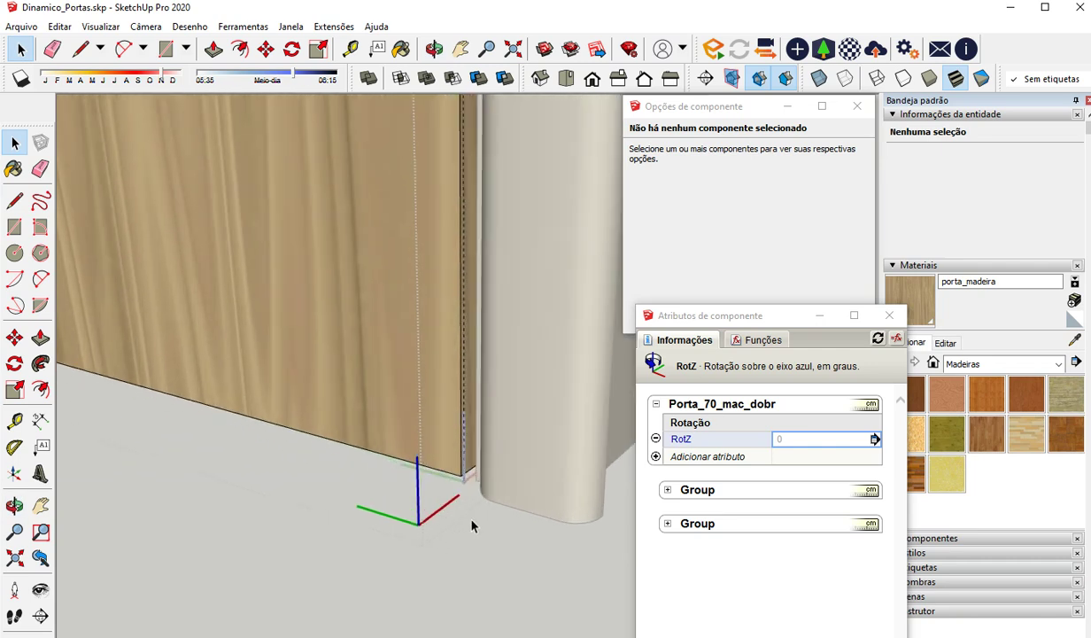
scroll(471, 526, "up", 1)
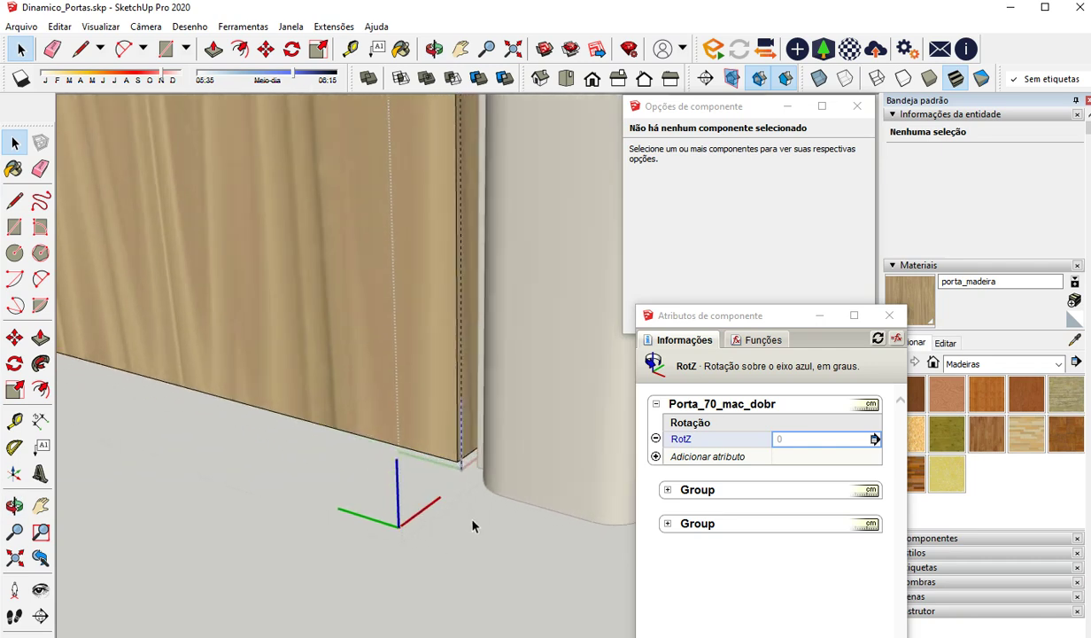
left_click(16, 476)
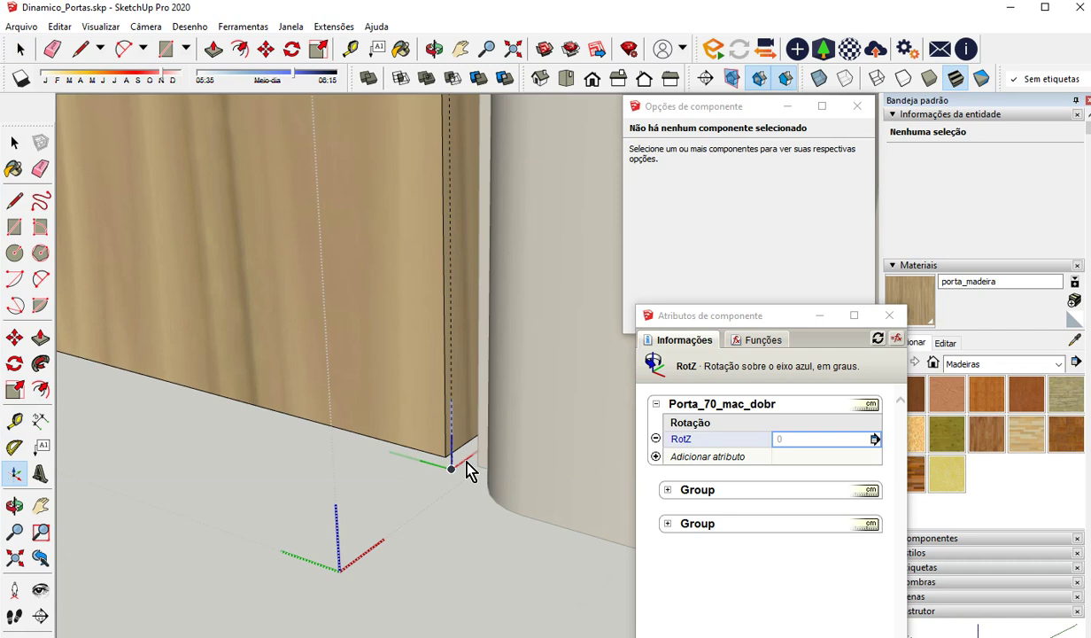
left_click(452, 468)
key("space")
left_click(493, 615)
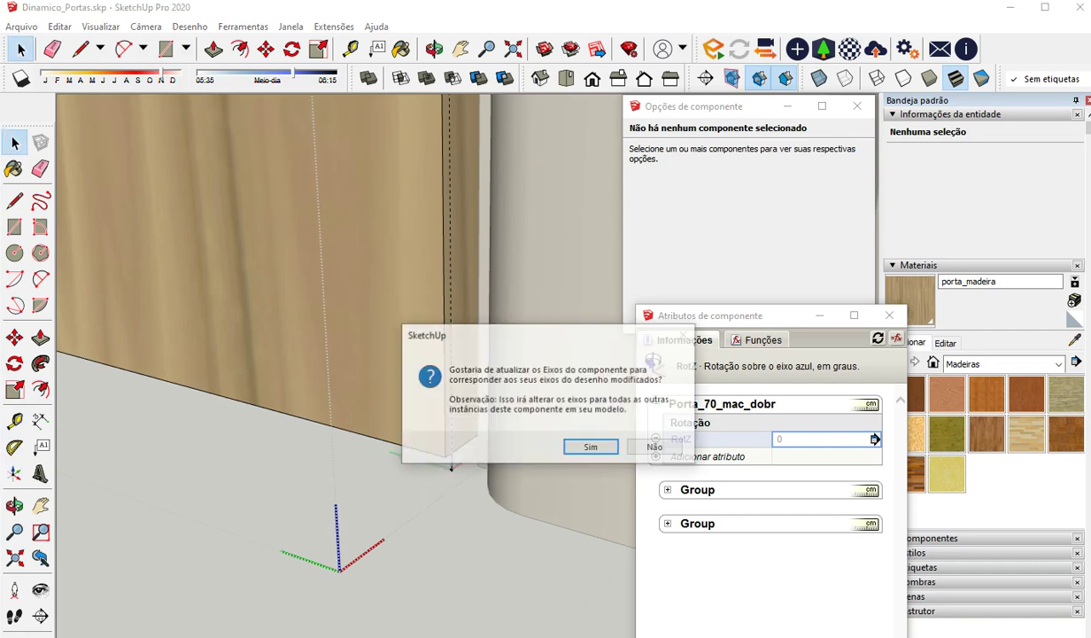
left_click(599, 449)
Reopen the door leaf Porta_70_mac_dobr to check its axes origin at the foot of the hinge line, and return to the parent component
scroll(449, 506, "down", 5)
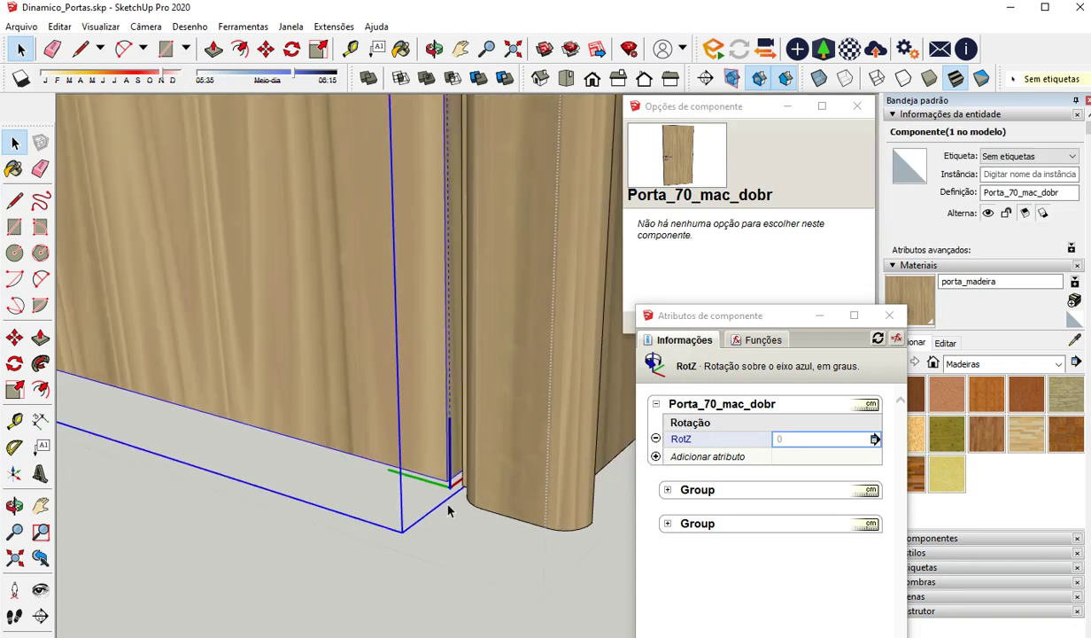
middle_click_drag(436, 524, 470, 535)
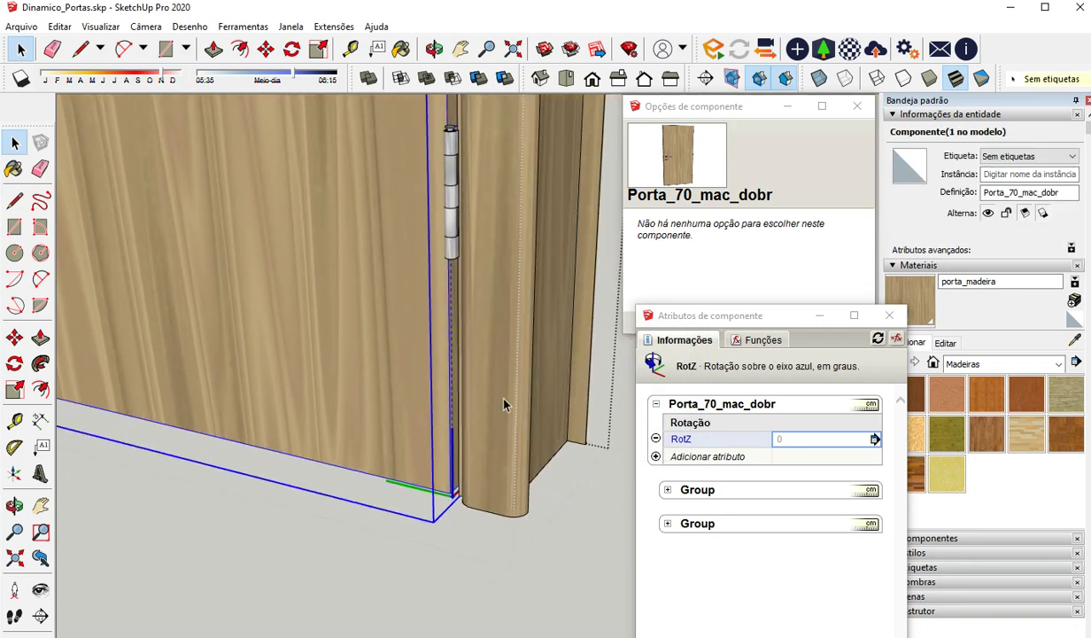
key("Delete")
double_click(353, 365)
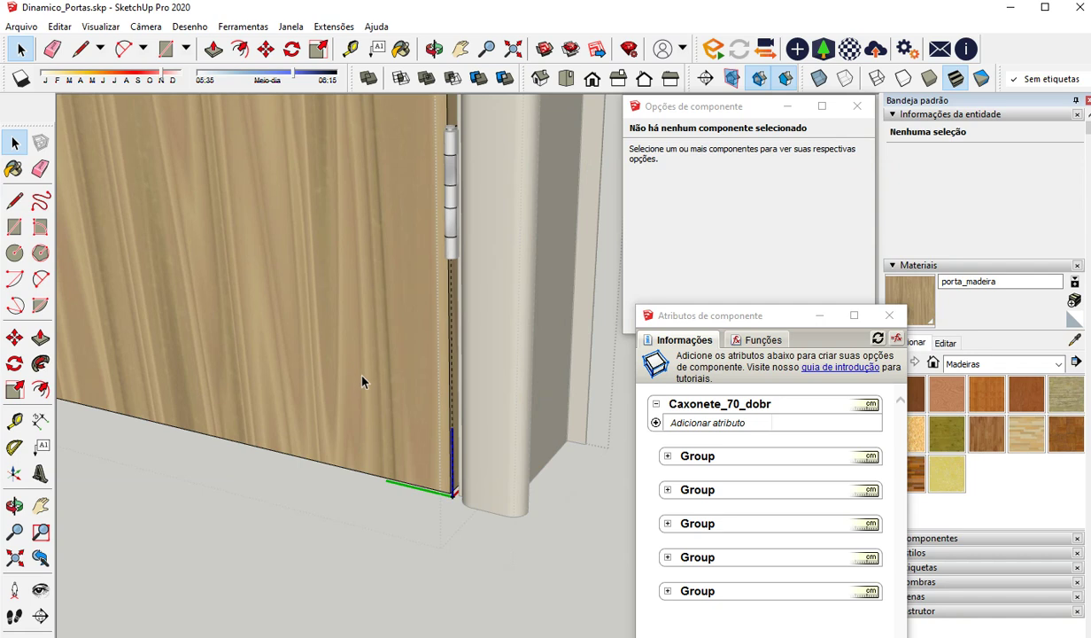
left_click(547, 587)
scroll(533, 553, "down", 4)
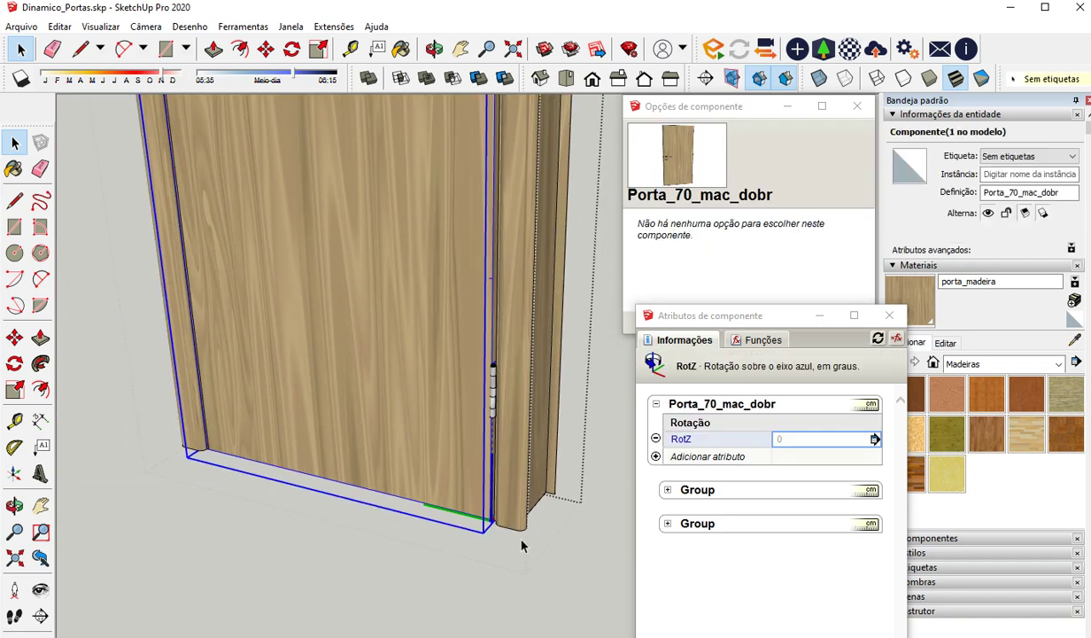
Set RotZ of the door leaf Porta_70_mac_dobr to 90 and inspect how it rotates about the hinges
left_click(793, 438)
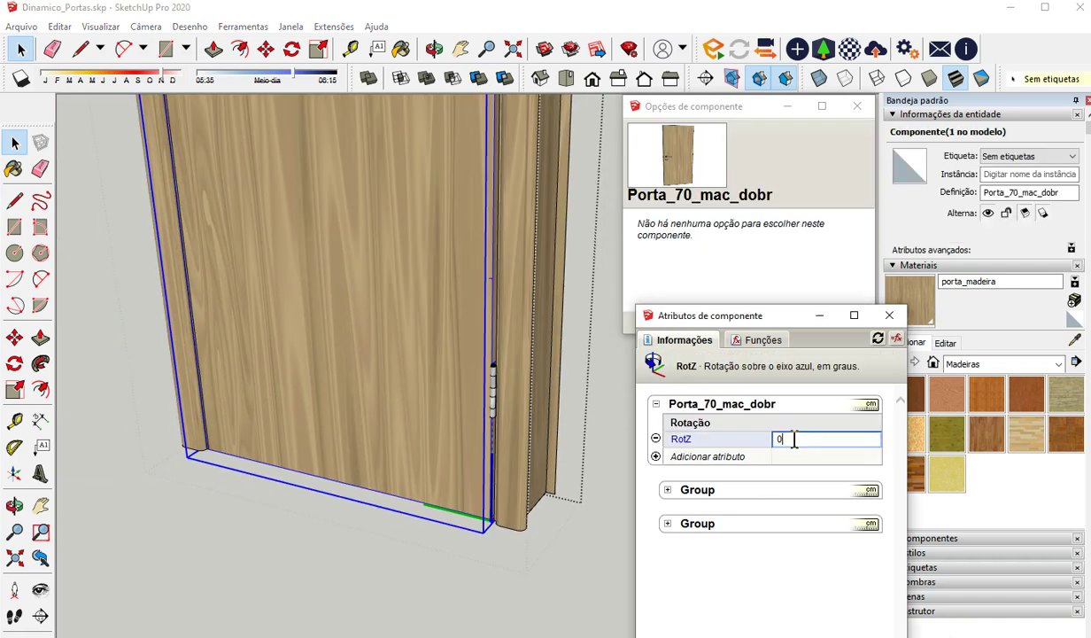
left_click(753, 441)
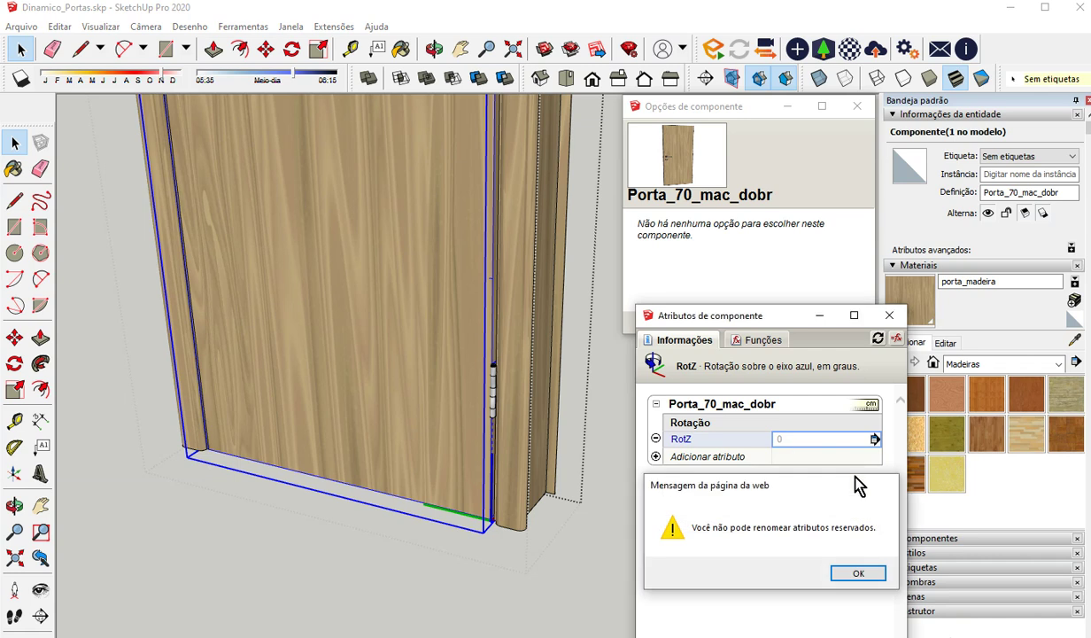
left_click(871, 484)
left_click(799, 439)
left_click_drag(794, 438, 770, 437)
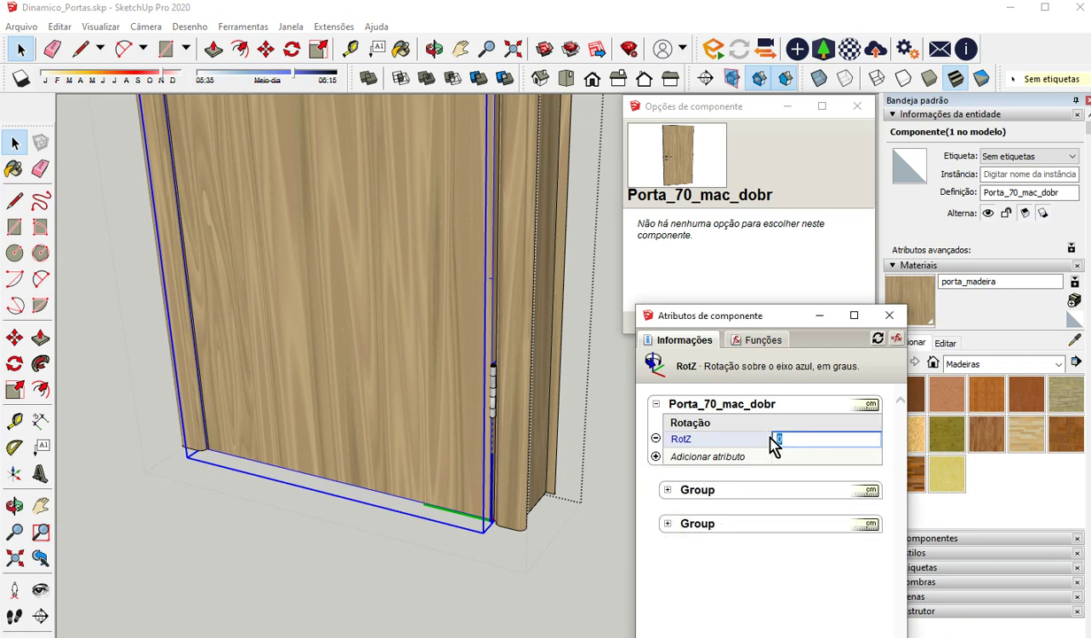
key("Return")
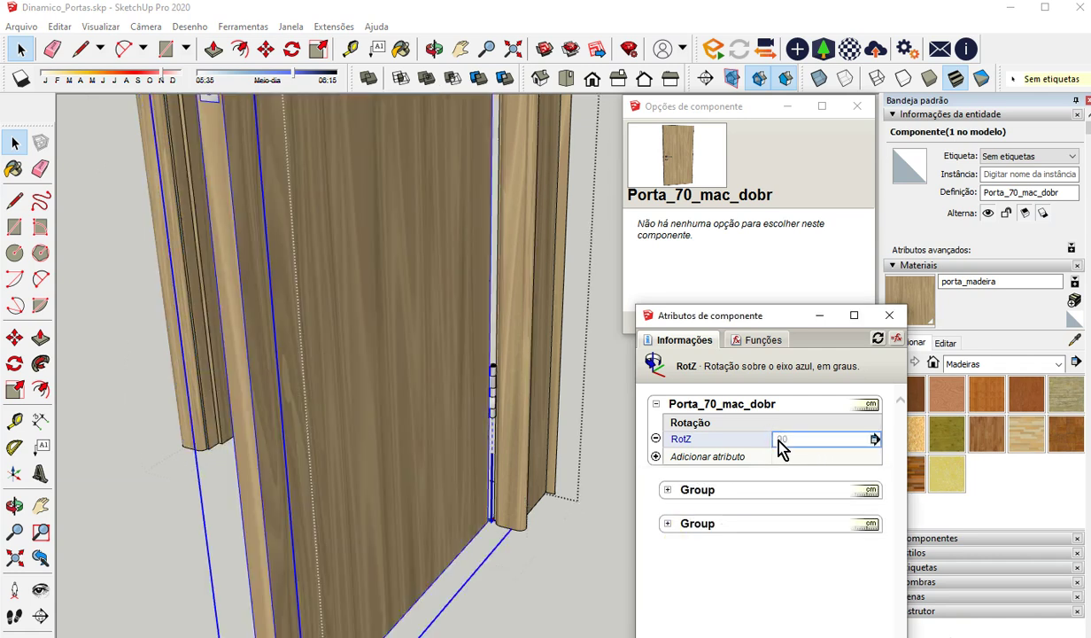
scroll(473, 416, "up", 4)
scroll(492, 416, "down", 4)
middle_click_drag(280, 540, 403, 487)
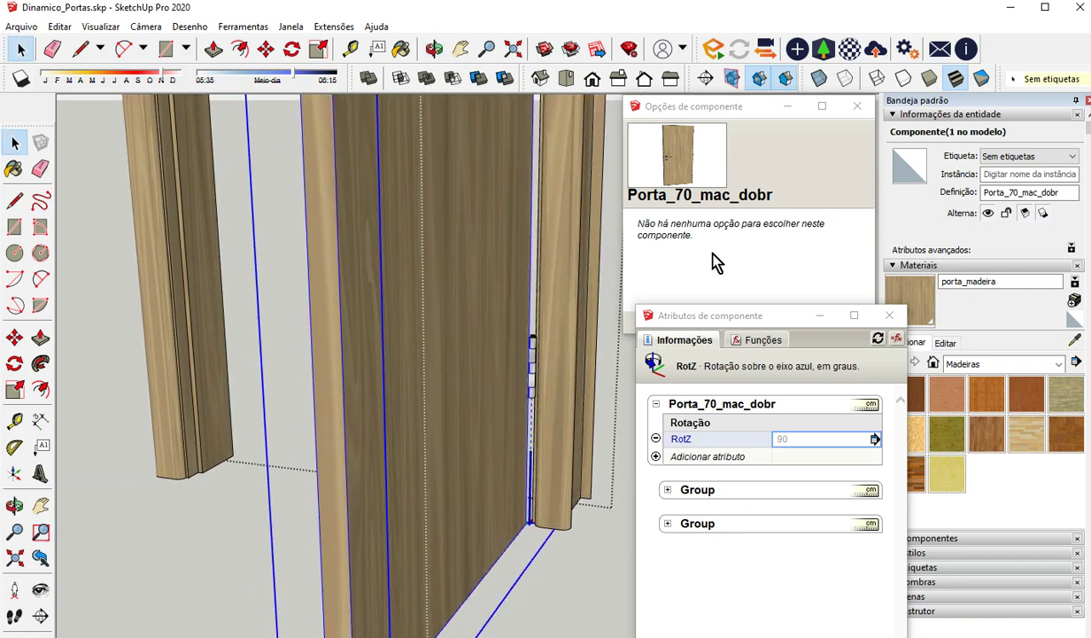
Move the component attributes window clear of the component options window, leave component editing, and select the whole Porta_70_Dinamica door
left_click_drag(777, 323, 756, 356)
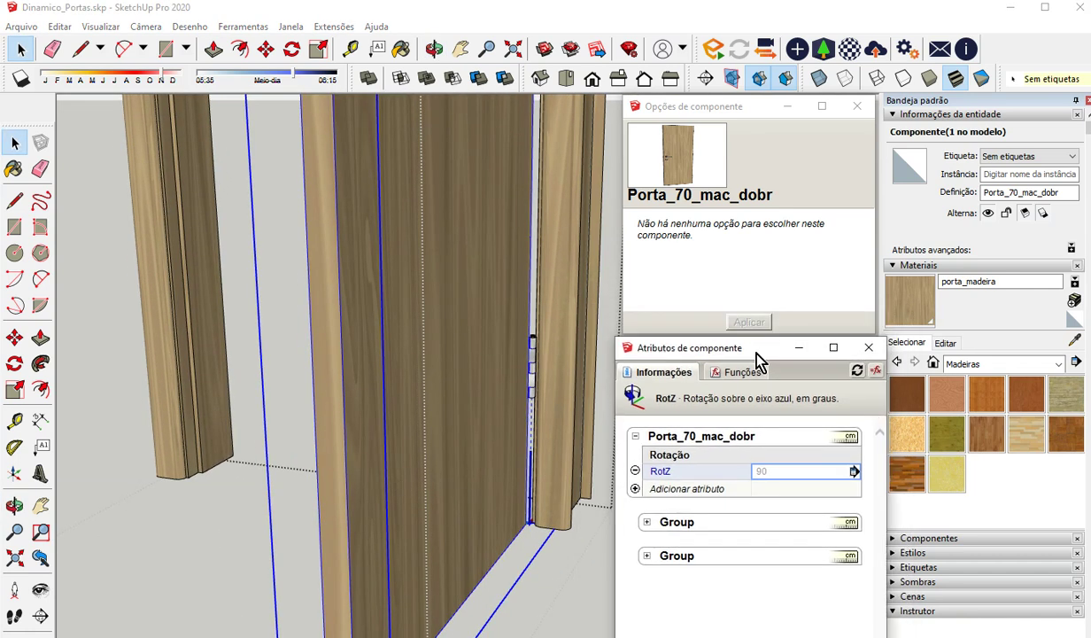
scroll(426, 414, "down", 6)
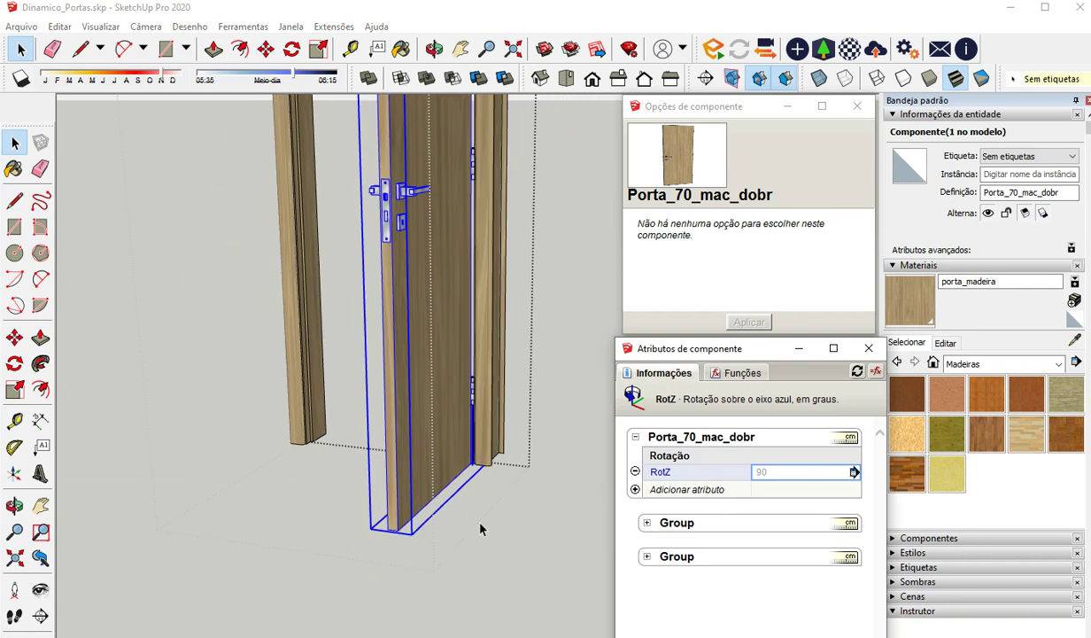
left_click(497, 513)
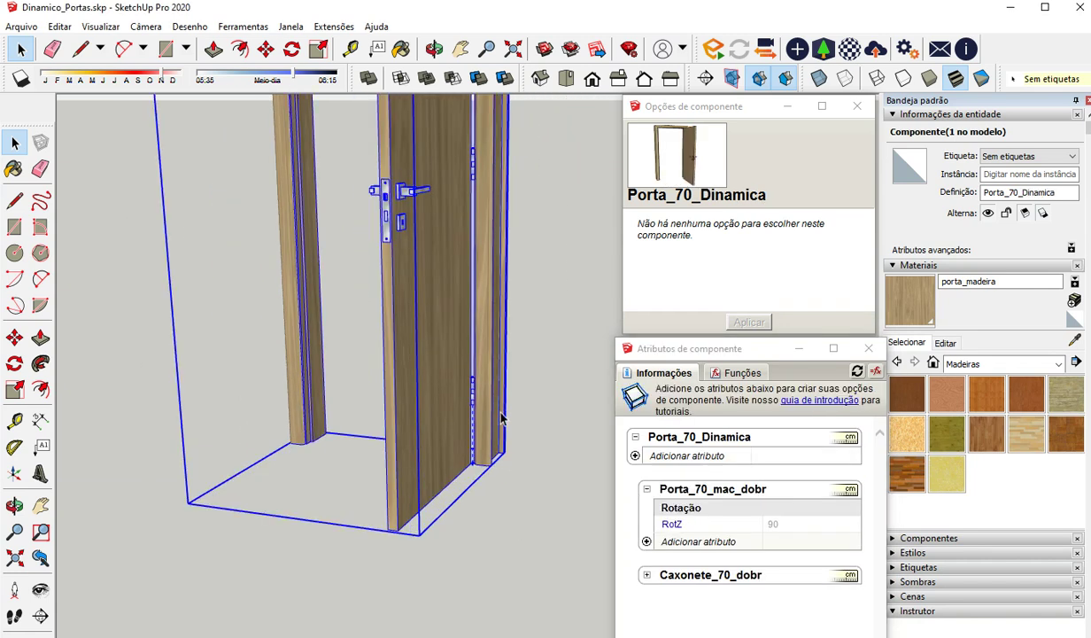
middle_click_drag(500, 418, 487, 373)
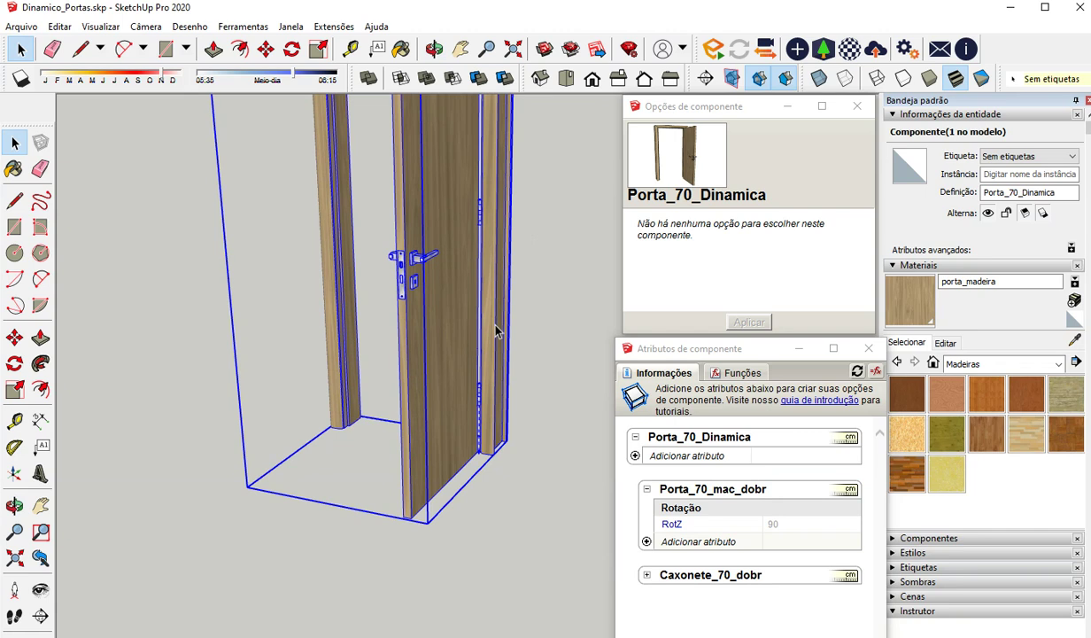
middle_click_drag(523, 340, 519, 373)
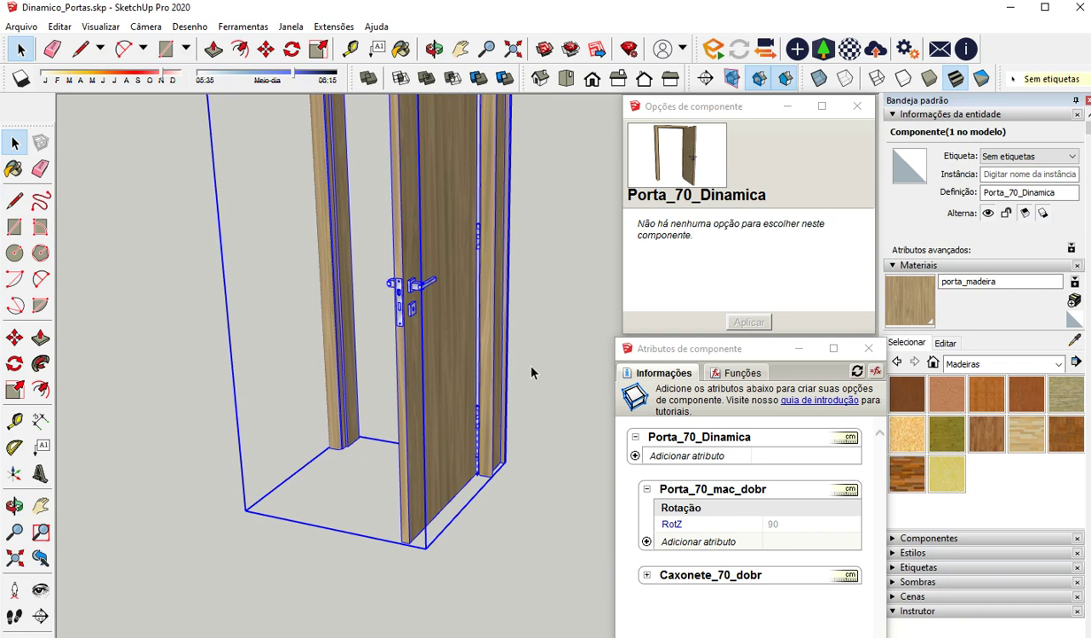
left_click(635, 457)
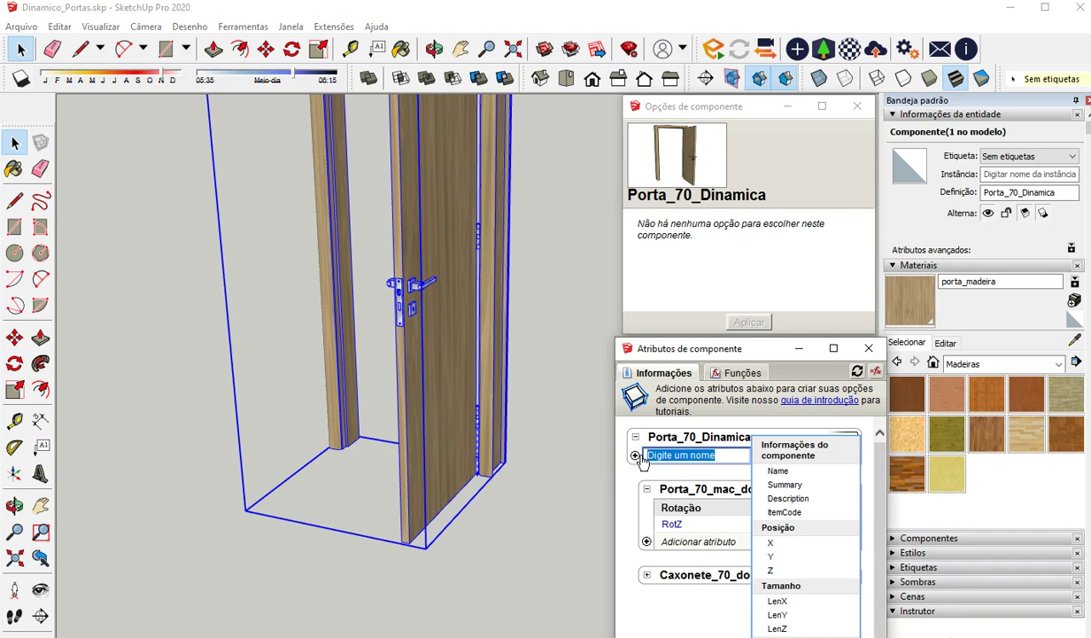
key("Escape")
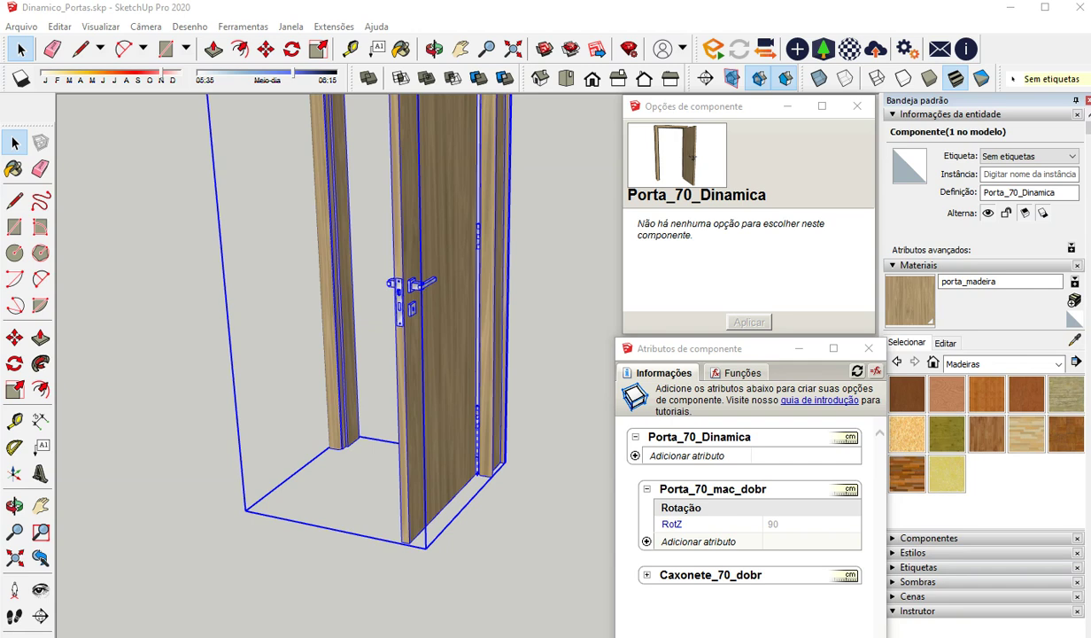
Add a custom attribute named Estado to the parent component Porta_70_Dinamica
left_click(669, 455)
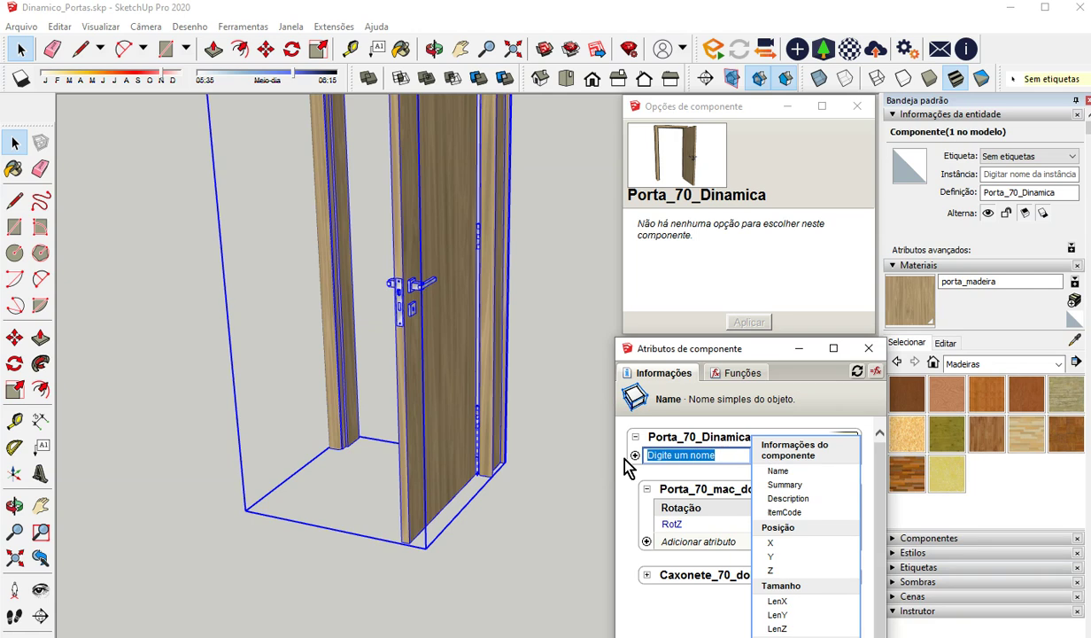
type("Est")
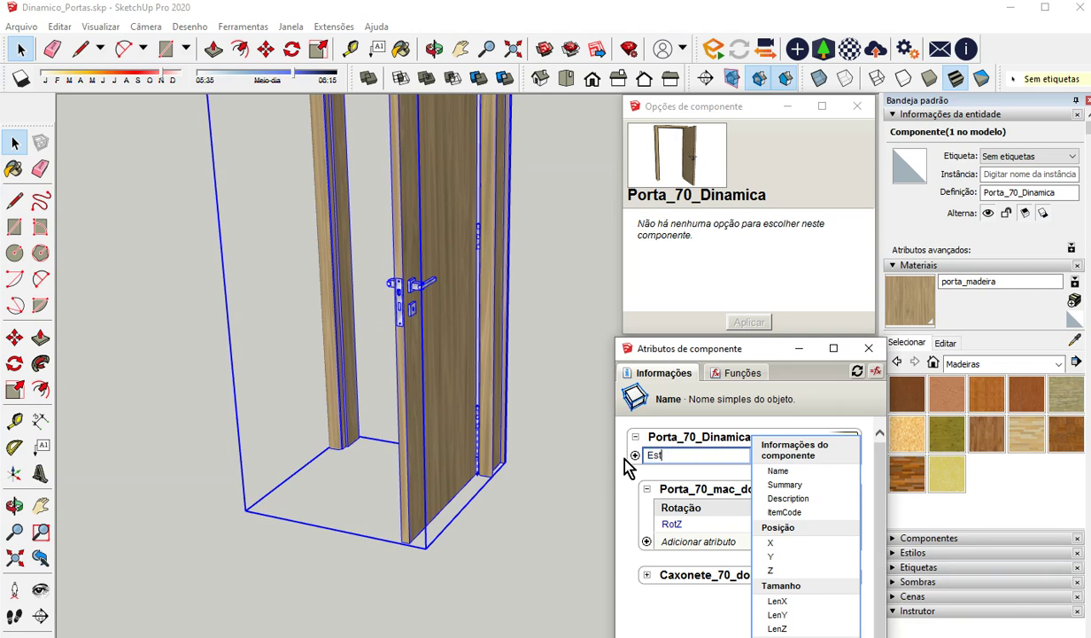
type("ado")
key("Return")
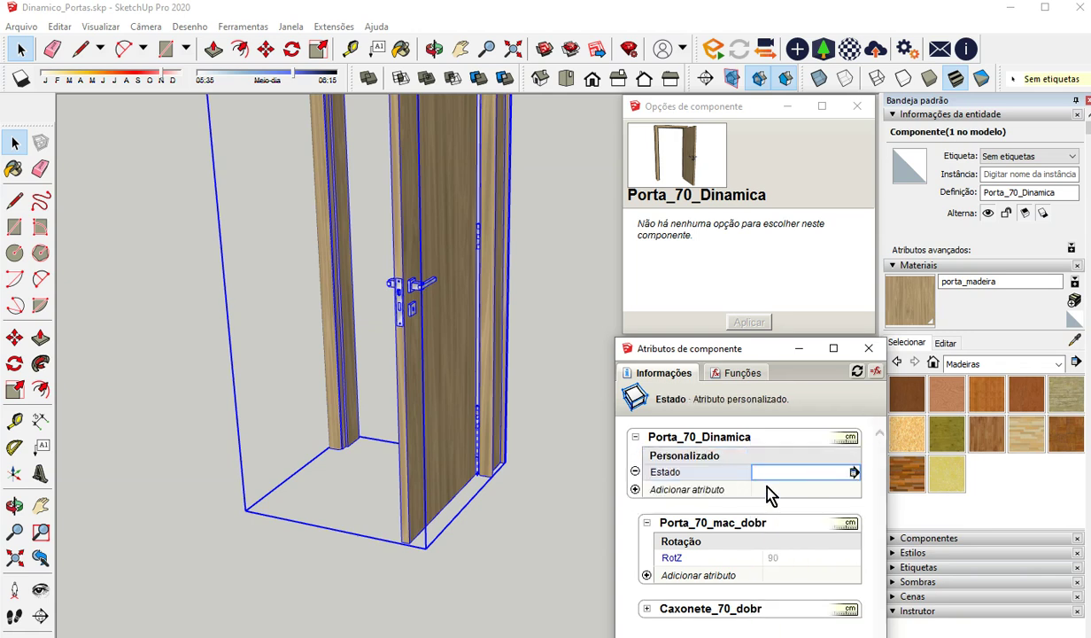
Open the settings of the Estado attribute and set its display rule so that users can select from a list
left_click(854, 473)
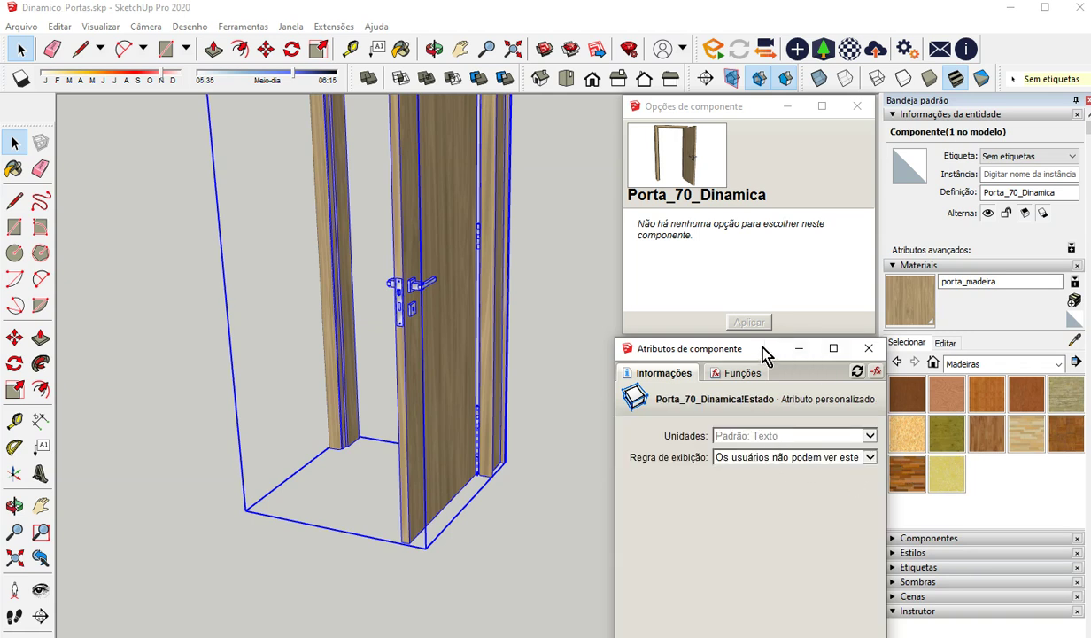
left_click_drag(764, 353, 711, 220)
left_click(704, 325)
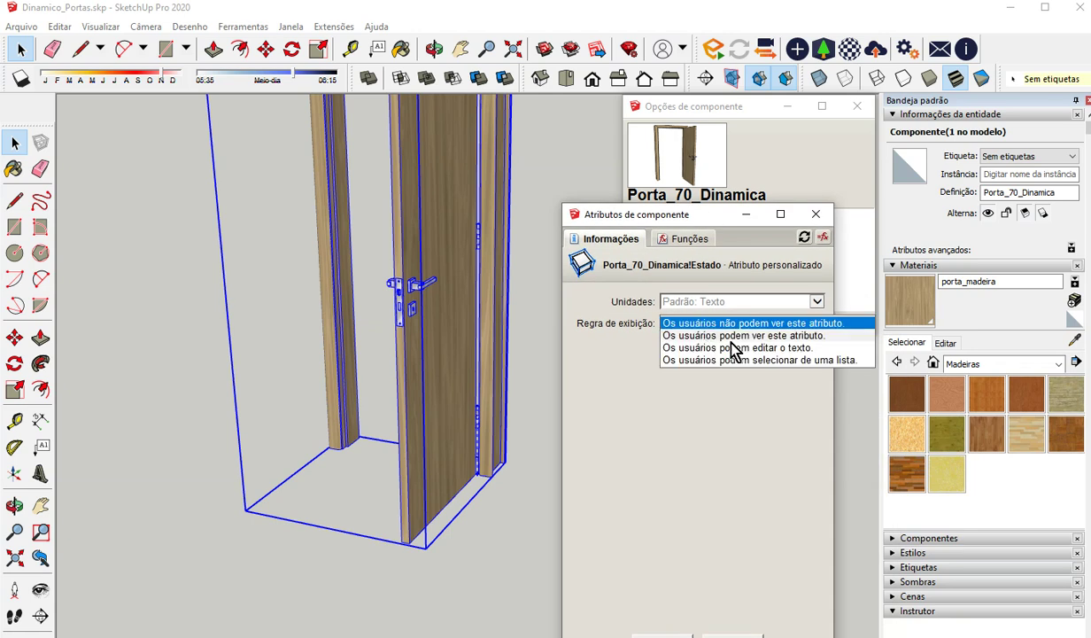
left_click(778, 360)
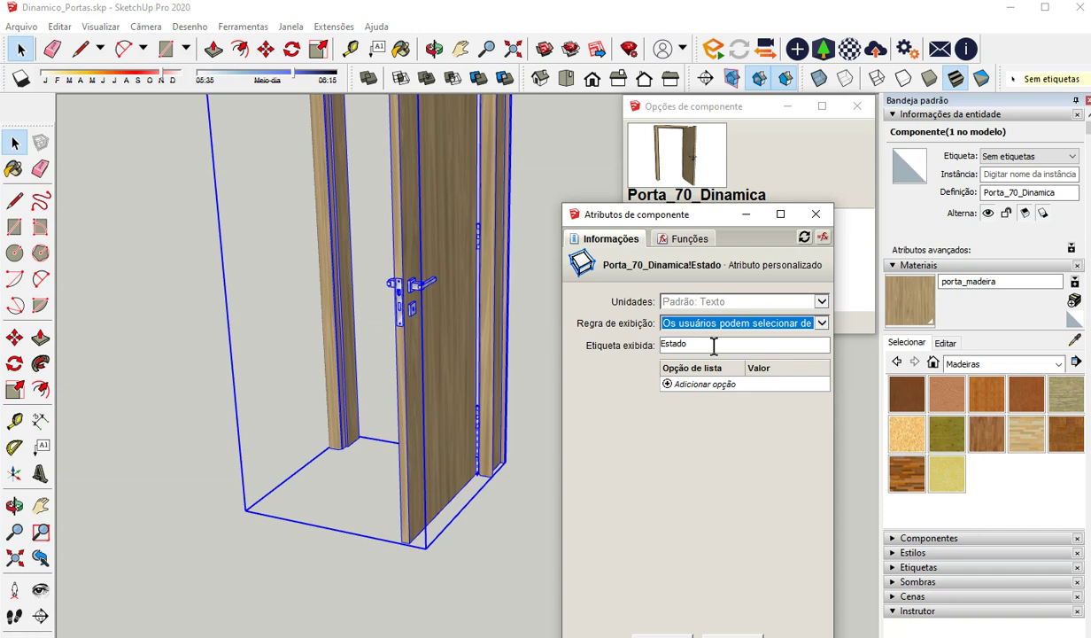
Add the list options Aberta with value 90 and Fechada with value 0 to the Estado attribute
left_click(704, 386)
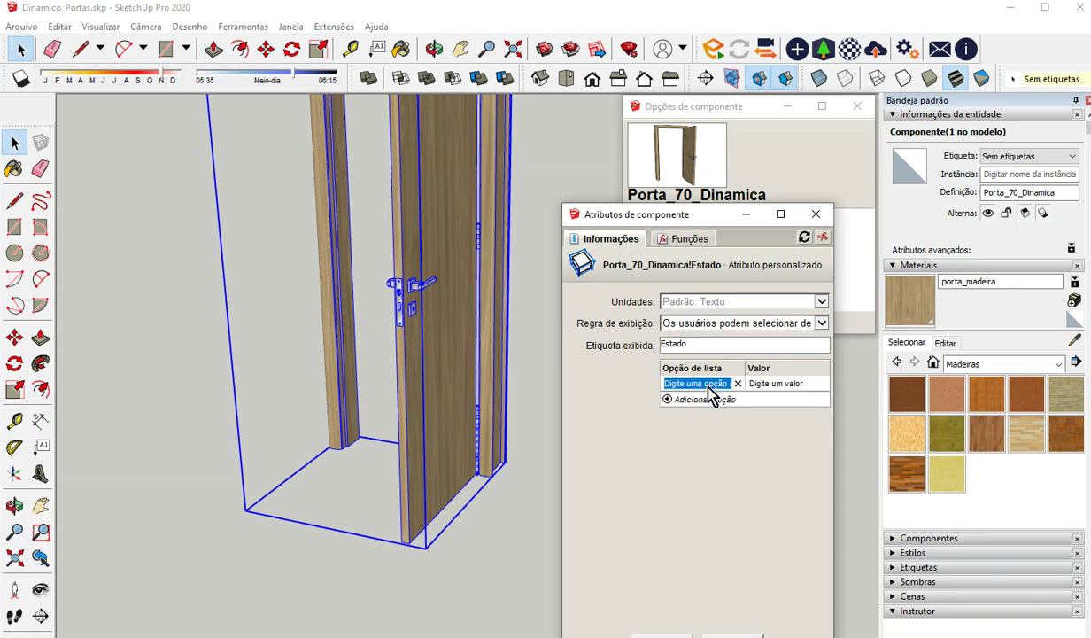
type("Aberta")
left_click(772, 384)
type("9")
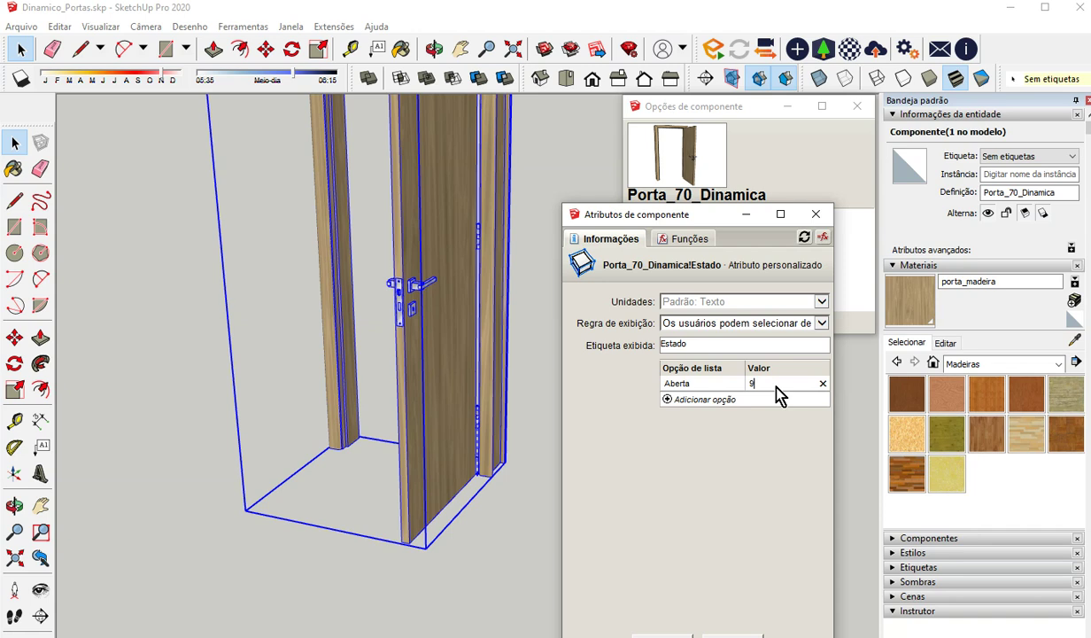
type("0")
left_click(730, 400)
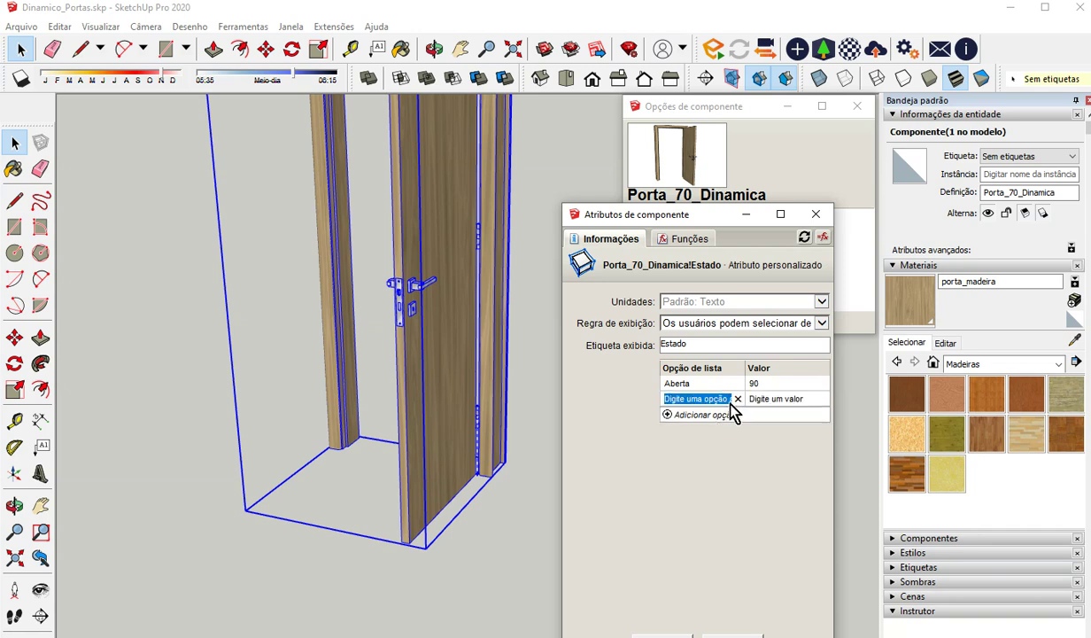
type("Fechada")
left_click(783, 401)
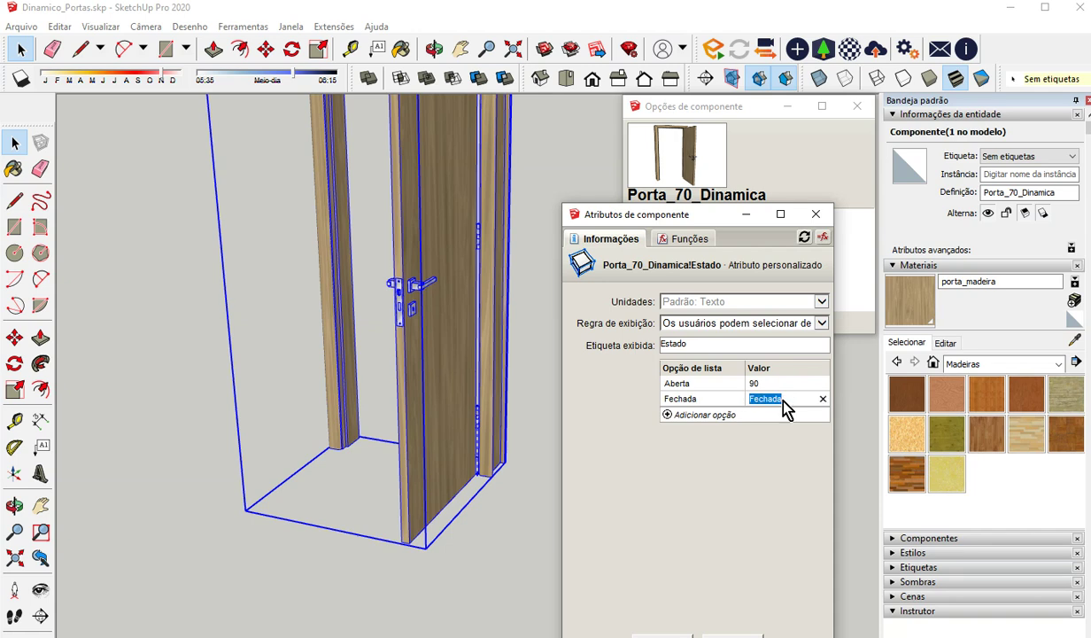
Add the list option Semiaberta with value 45 to Estado and apply the attribute settings
left_click(722, 416)
type("Semiaberta")
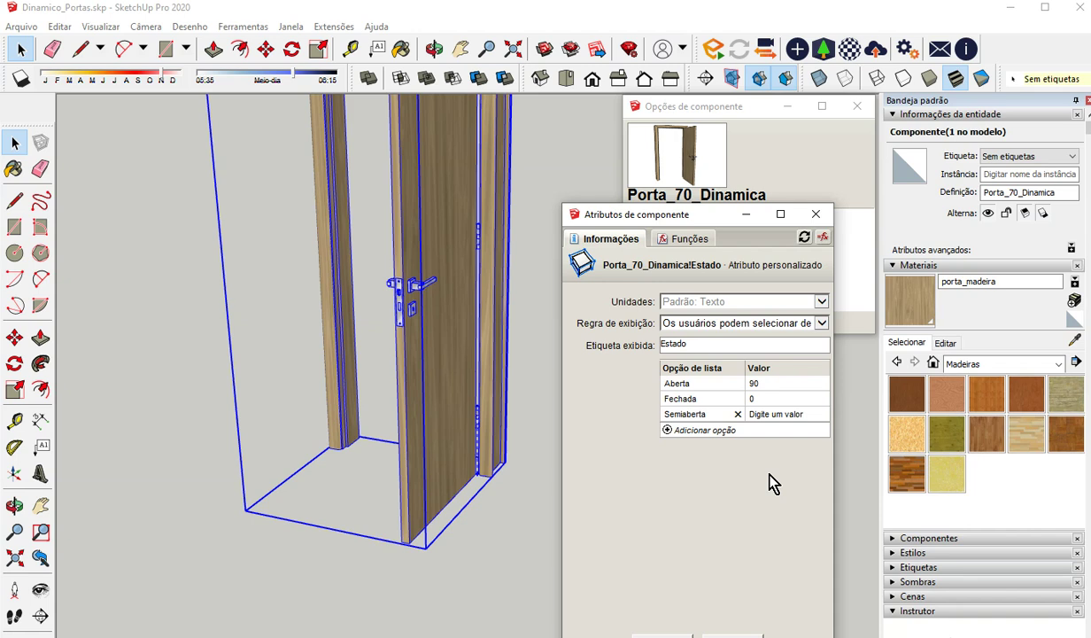
left_click(795, 415)
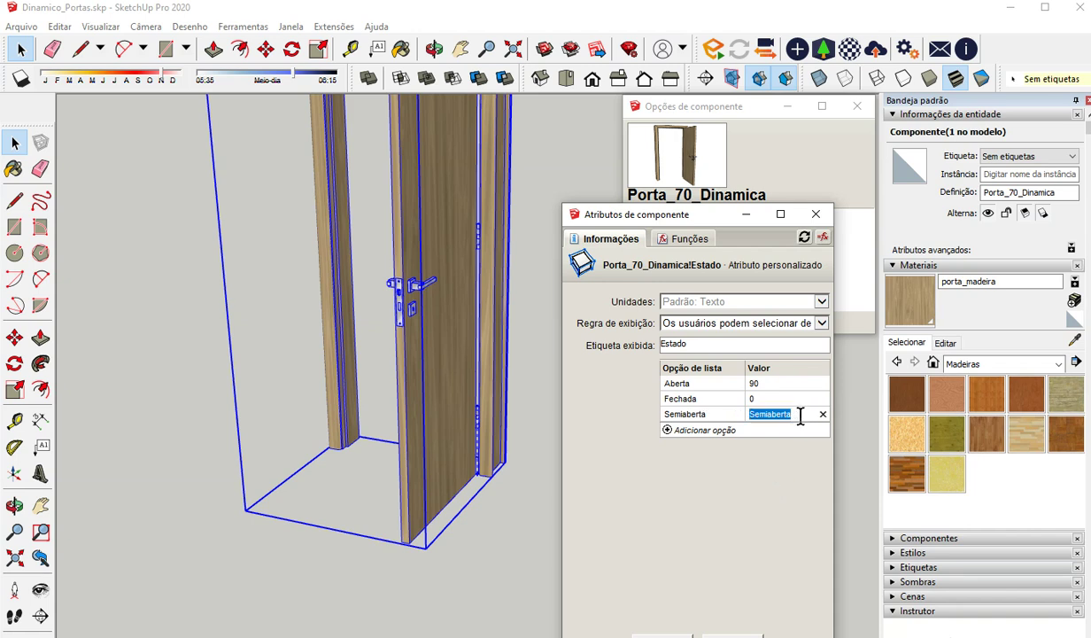
type("45")
key("Return")
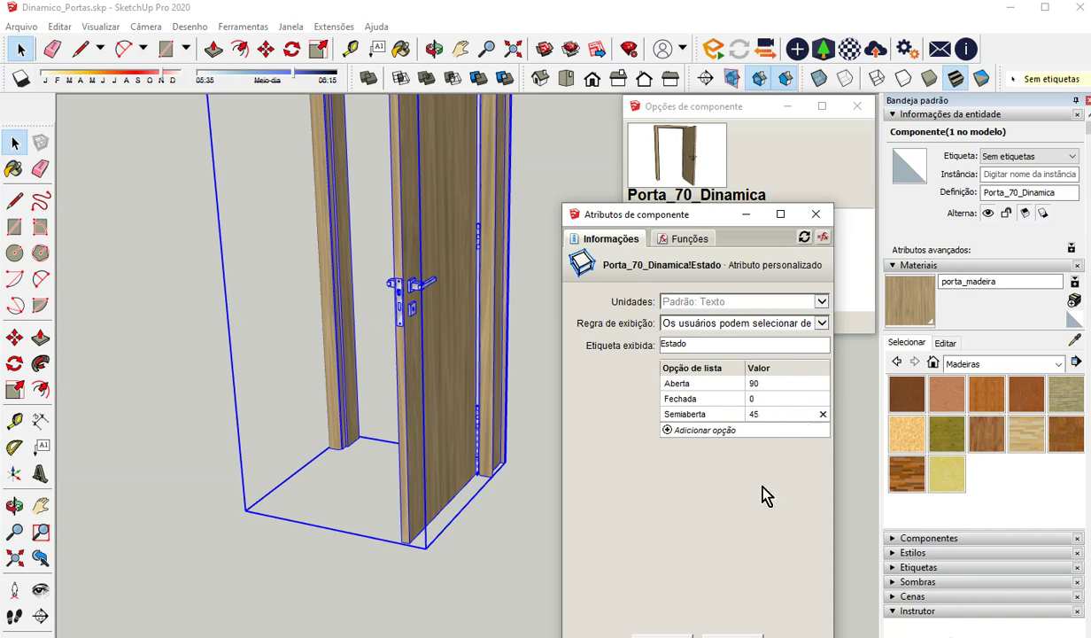
left_click_drag(728, 221, 715, 166)
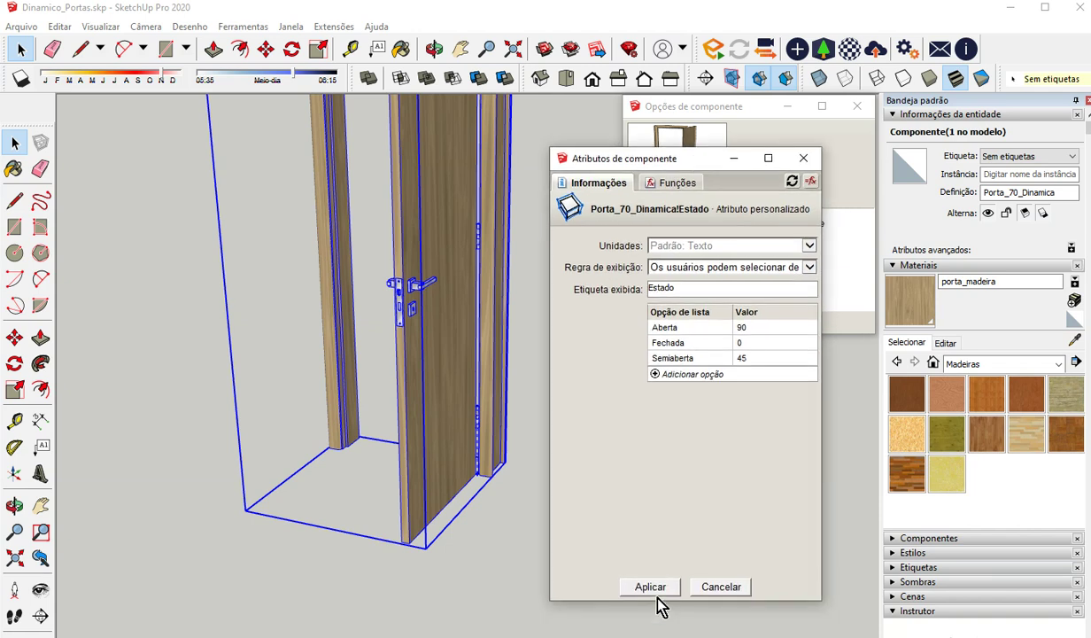
left_click(656, 588)
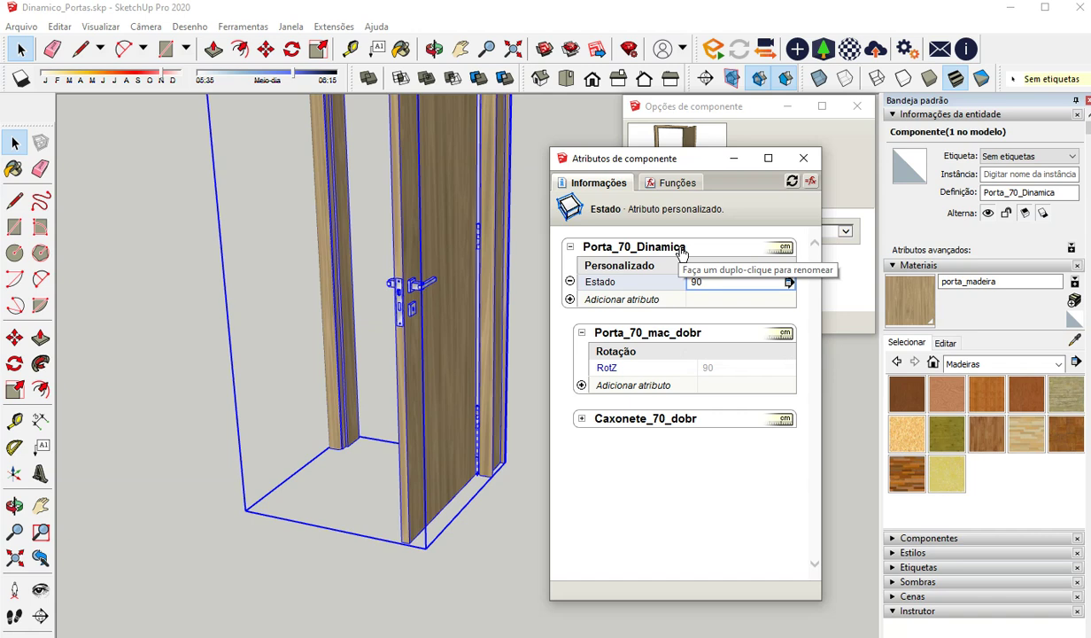
Set RotZ of the door leaf Porta_70_mac_dobr to the formula =Porta_70_Dinamica!Estado
left_click(721, 376)
left_click(717, 370)
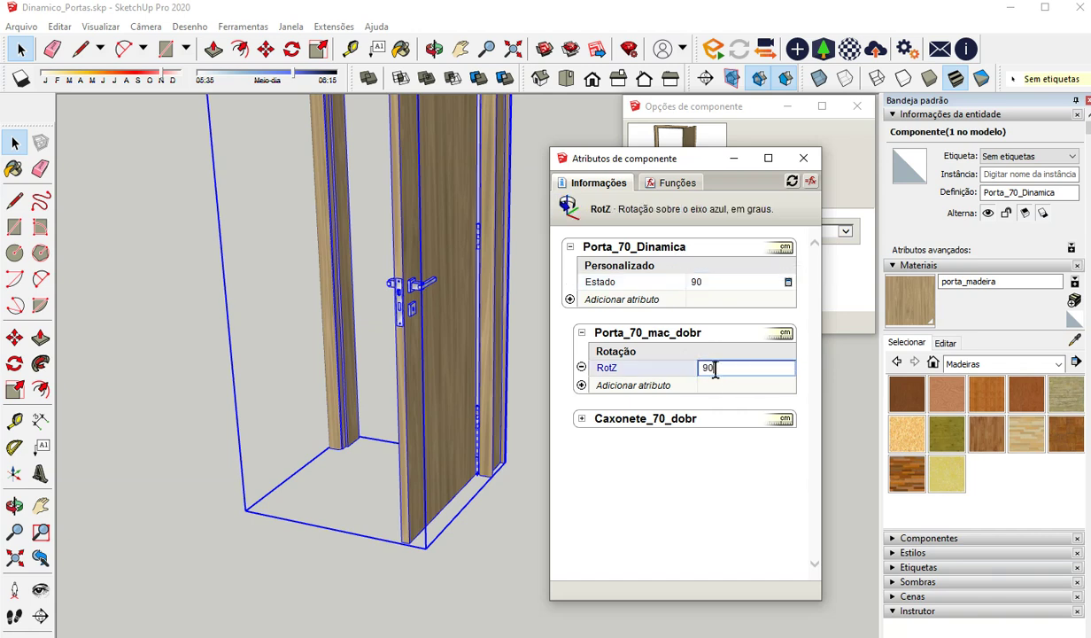
double_click(702, 368)
type("=")
left_click(606, 283)
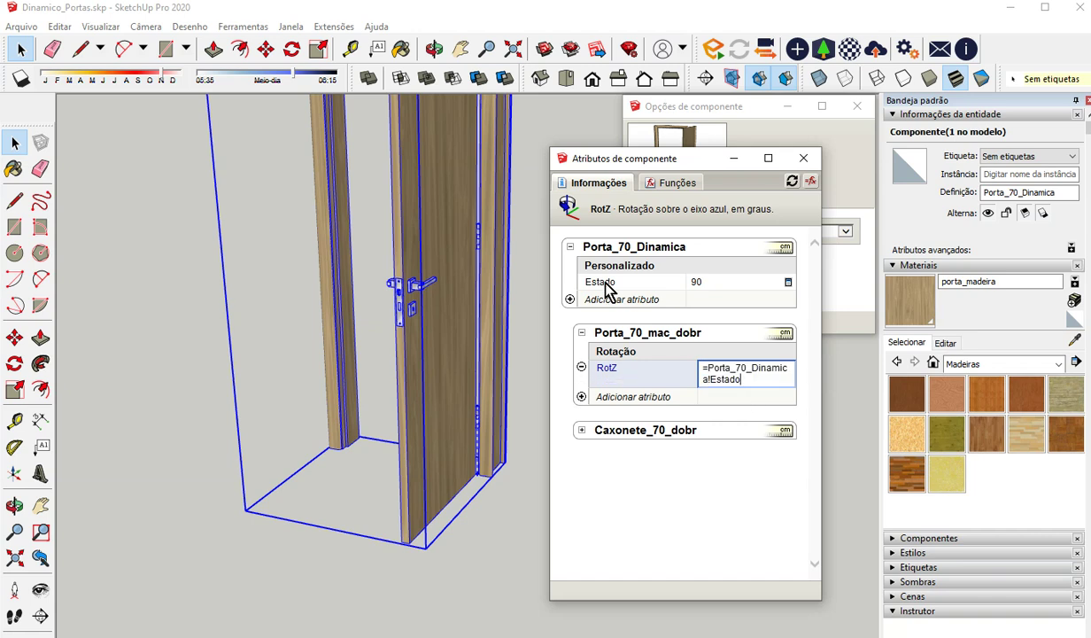
key("Return")
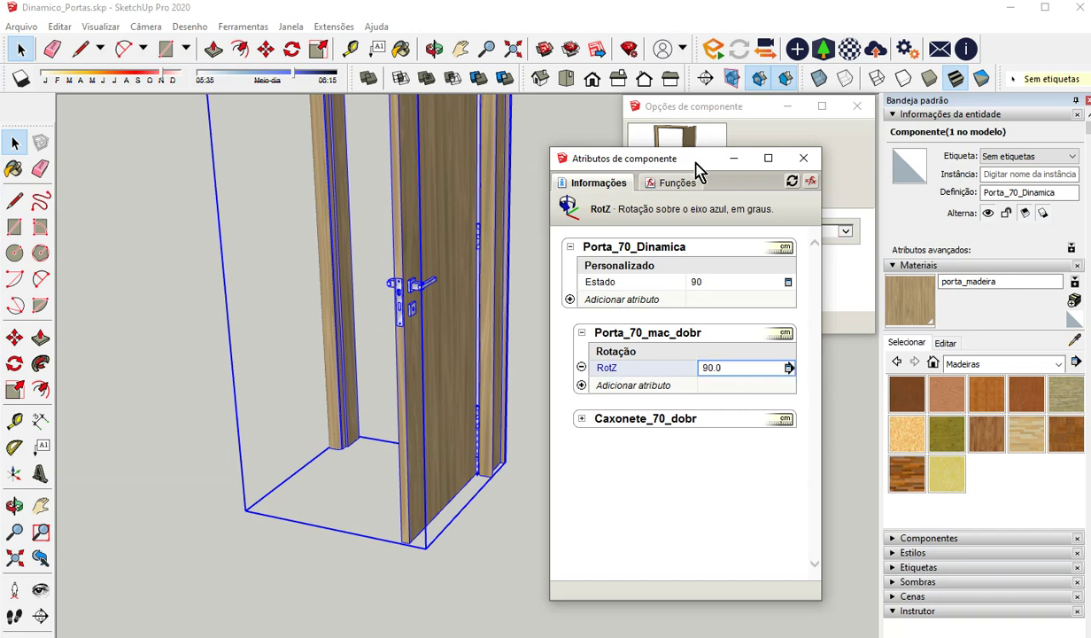
Uncover the component options window and apply the Fechada state to the door
left_click_drag(696, 165, 755, 363)
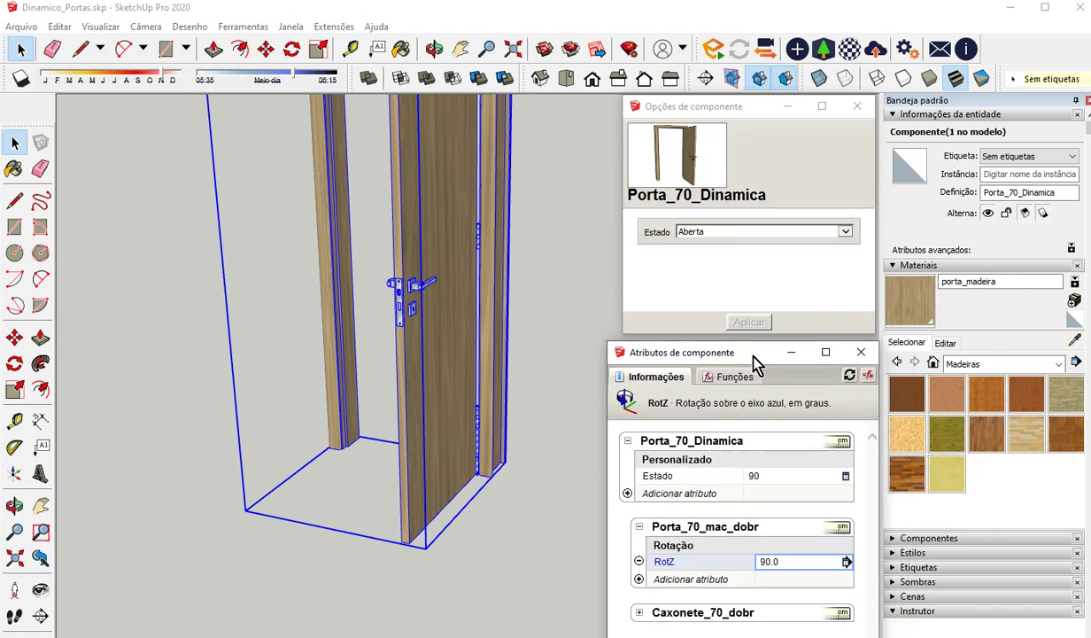
left_click(846, 233)
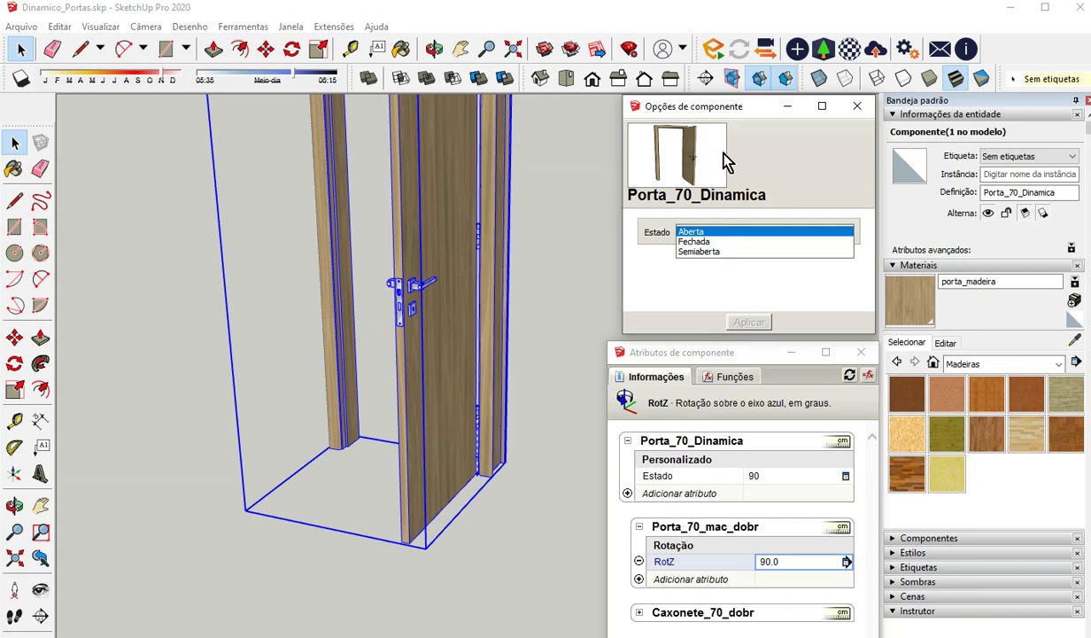
left_click(699, 243)
left_click(759, 324)
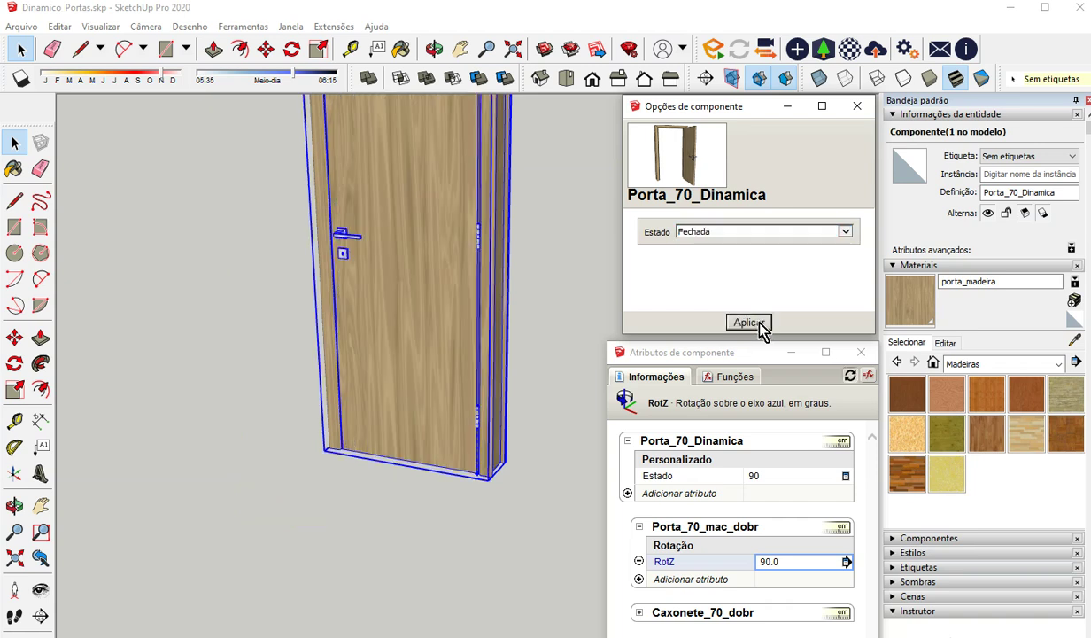
Apply the Semiaberta state to the door, and close the component attributes and component options windows
left_click(727, 232)
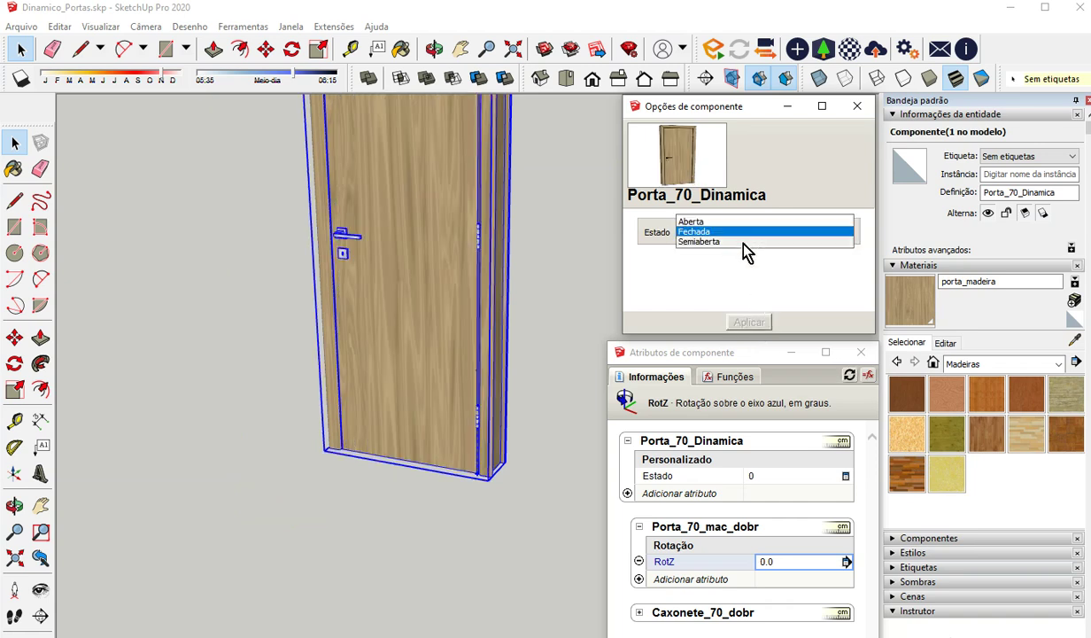
left_click(744, 242)
left_click(751, 323)
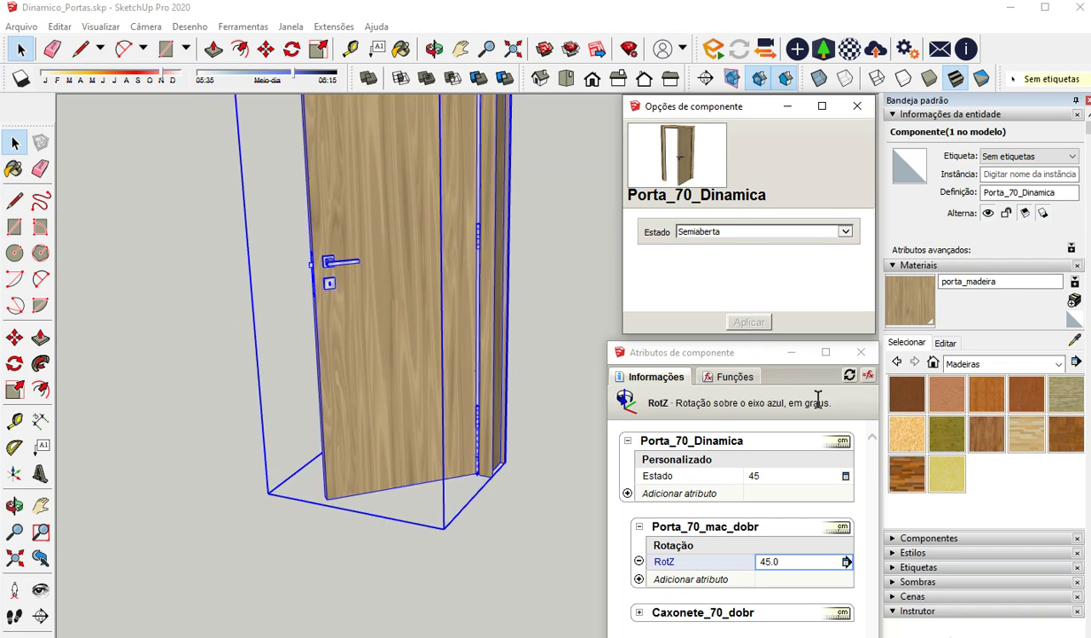
left_click(859, 352)
left_click(856, 106)
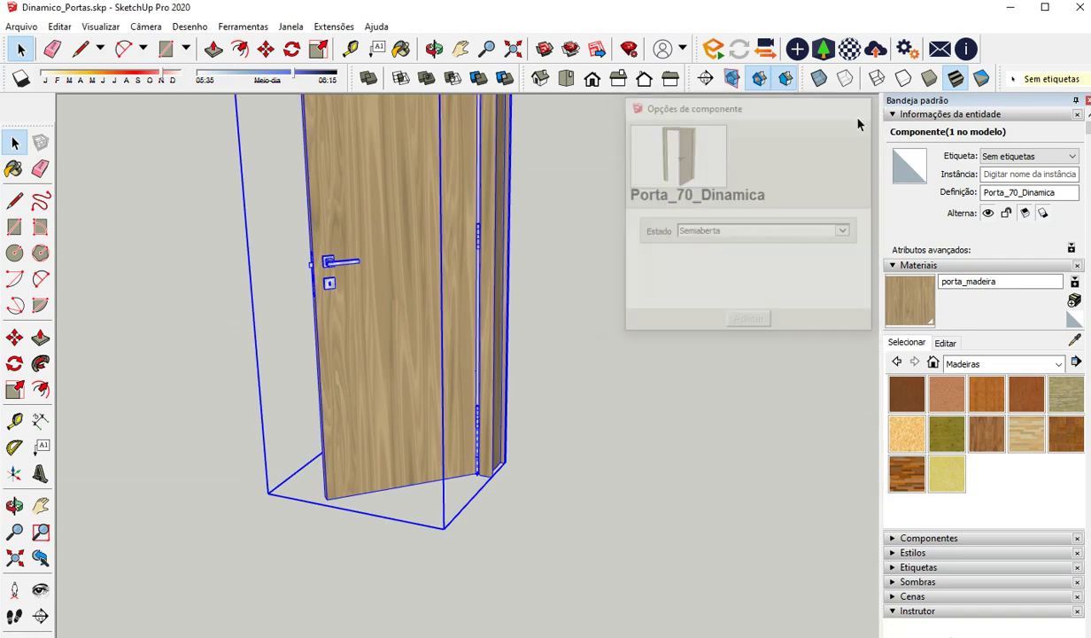
Reopen the component options of Porta_70_Dinamica, set Estado to Fechada, apply it and inspect the whole door
middle_click_drag(690, 388, 543, 398)
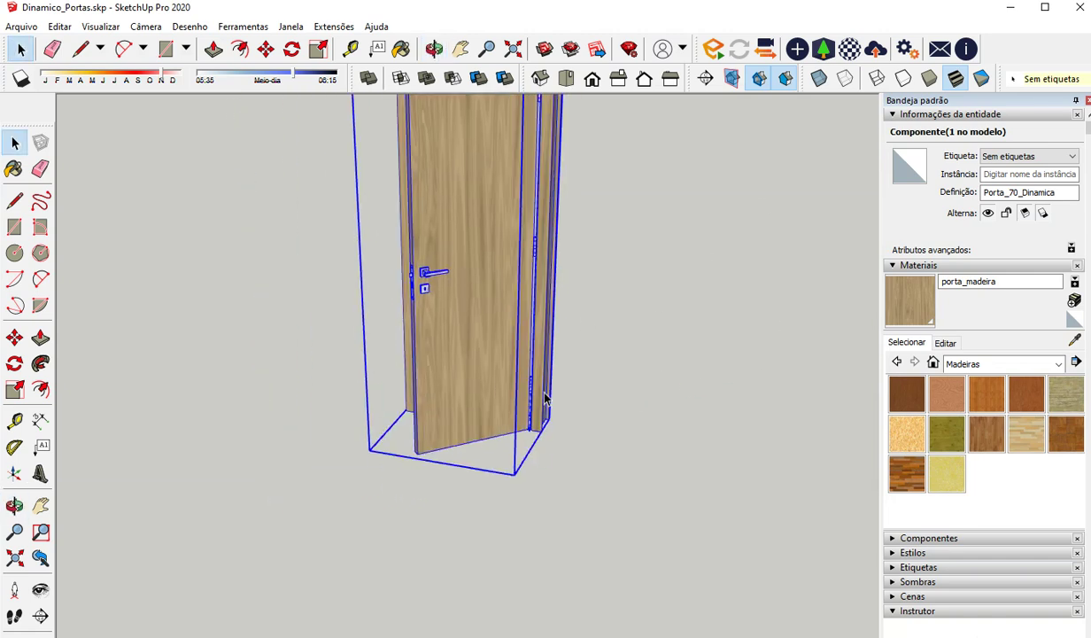
right_click(542, 396)
left_click(691, 198)
middle_click_drag(672, 195, 593, 150)
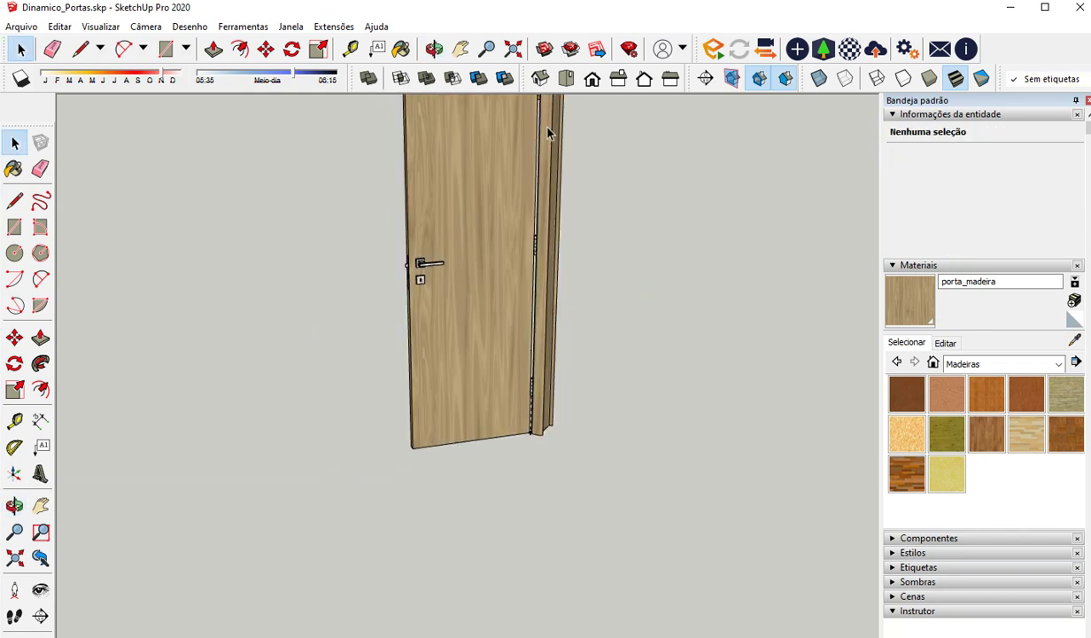
right_click(548, 133)
mouse_move(697, 513)
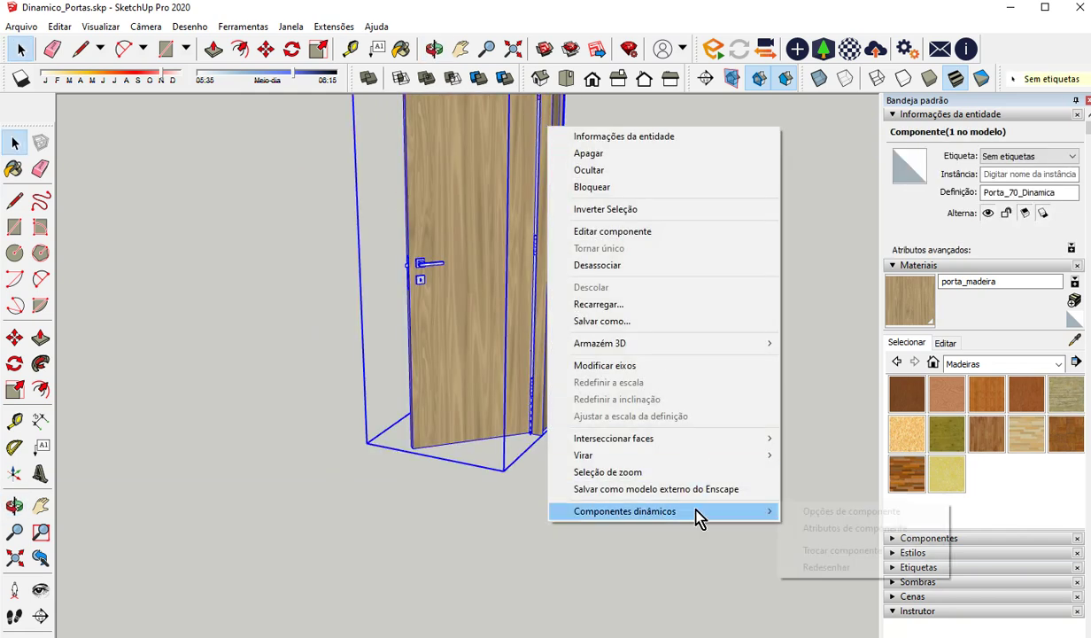
left_click(833, 513)
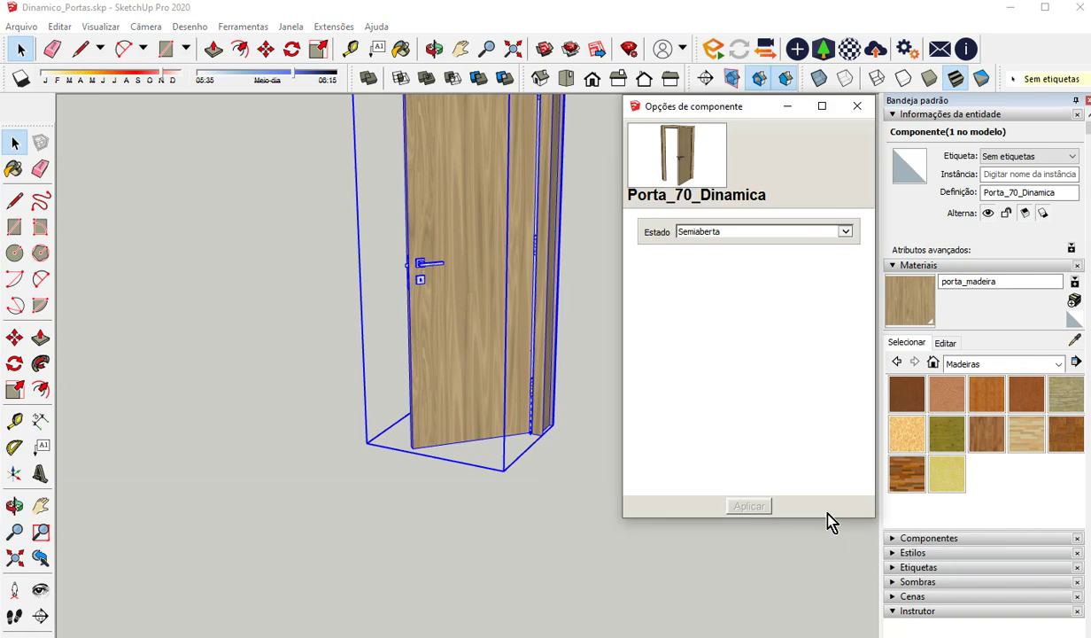
left_click(749, 232)
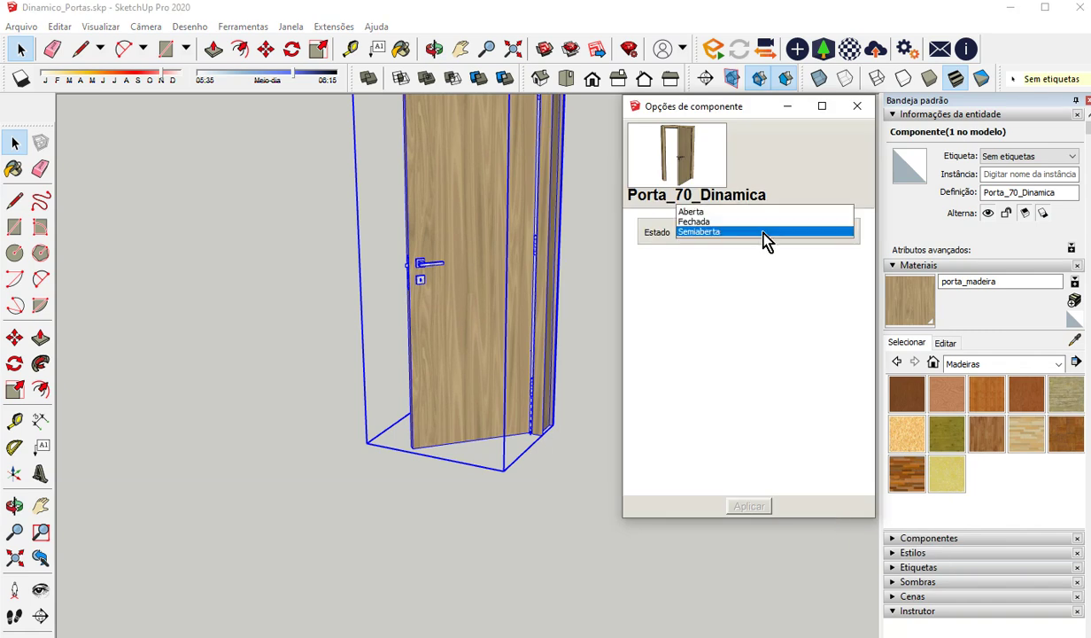
left_click(740, 221)
left_click(751, 508)
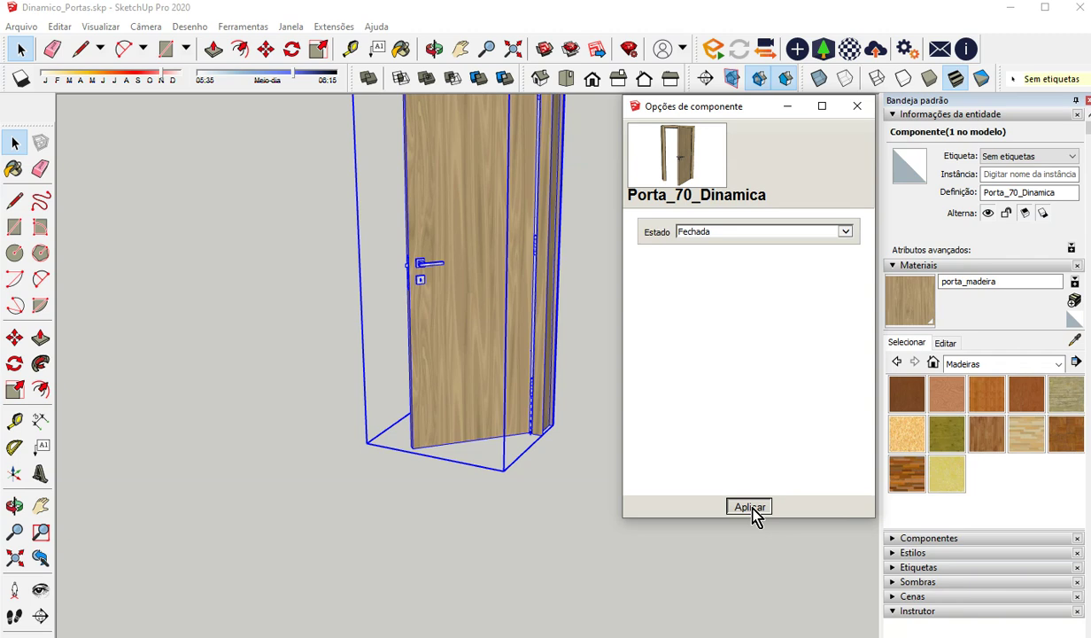
middle_click_drag(473, 490, 715, 456)
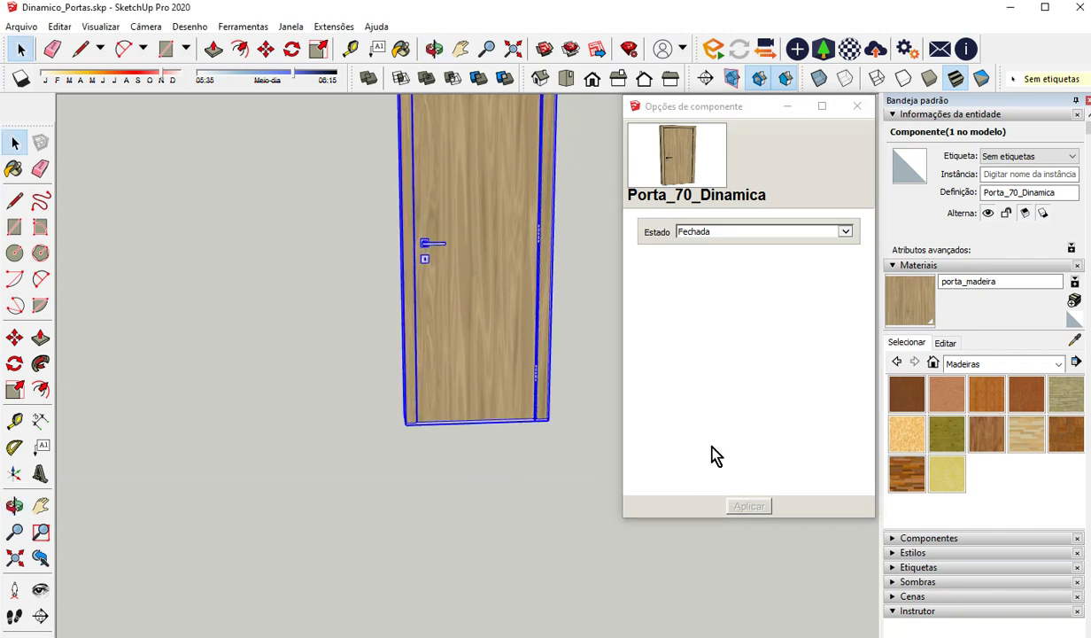
middle_click_drag(514, 364, 528, 393)
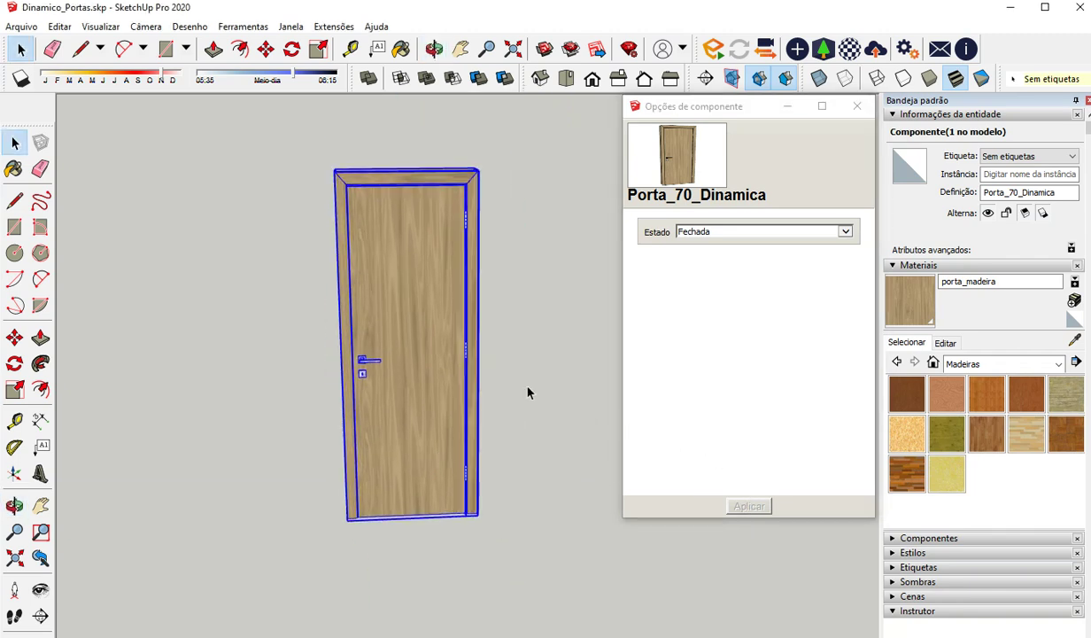